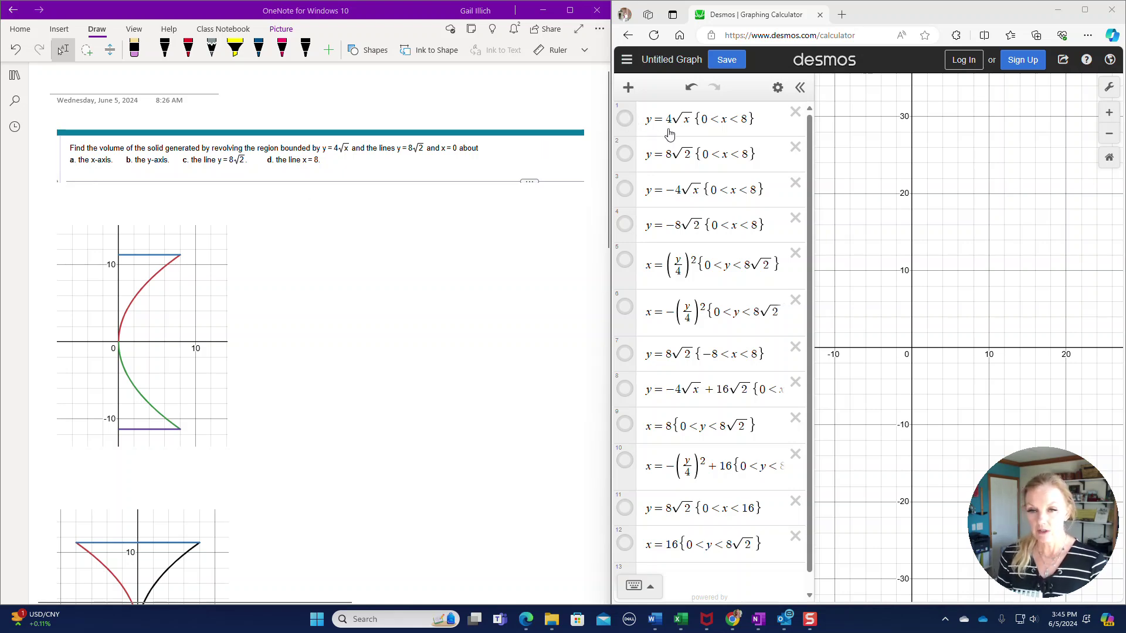
Show y=4√x, y=8√2, y=−4√x and y=−8√2 on the Desmos graph, then return to OneNote
click(625, 120)
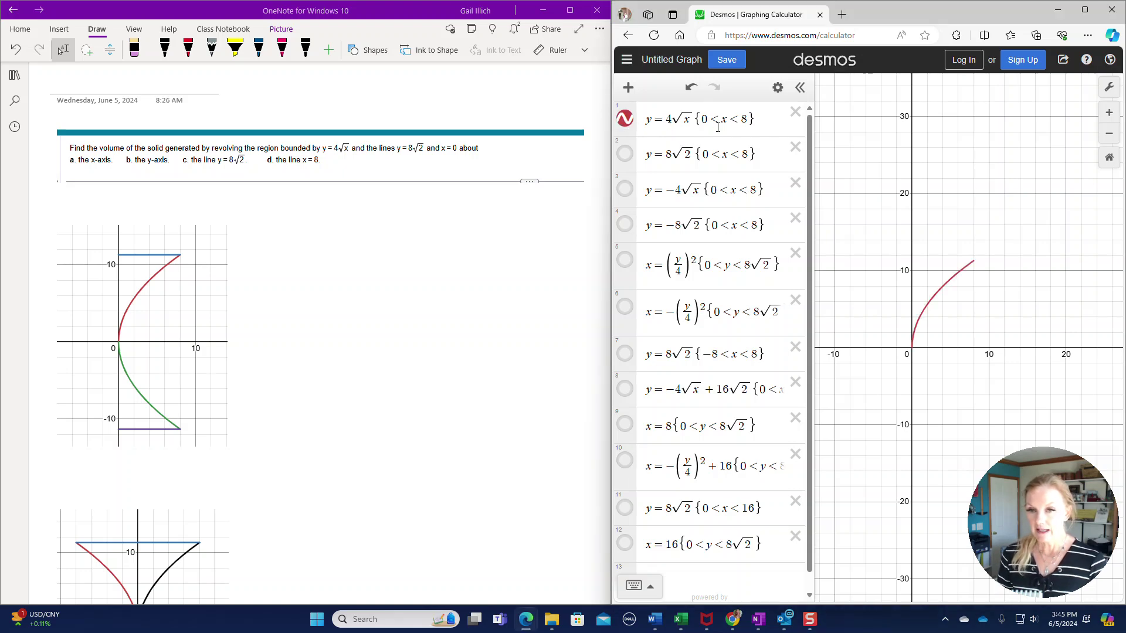
click(625, 156)
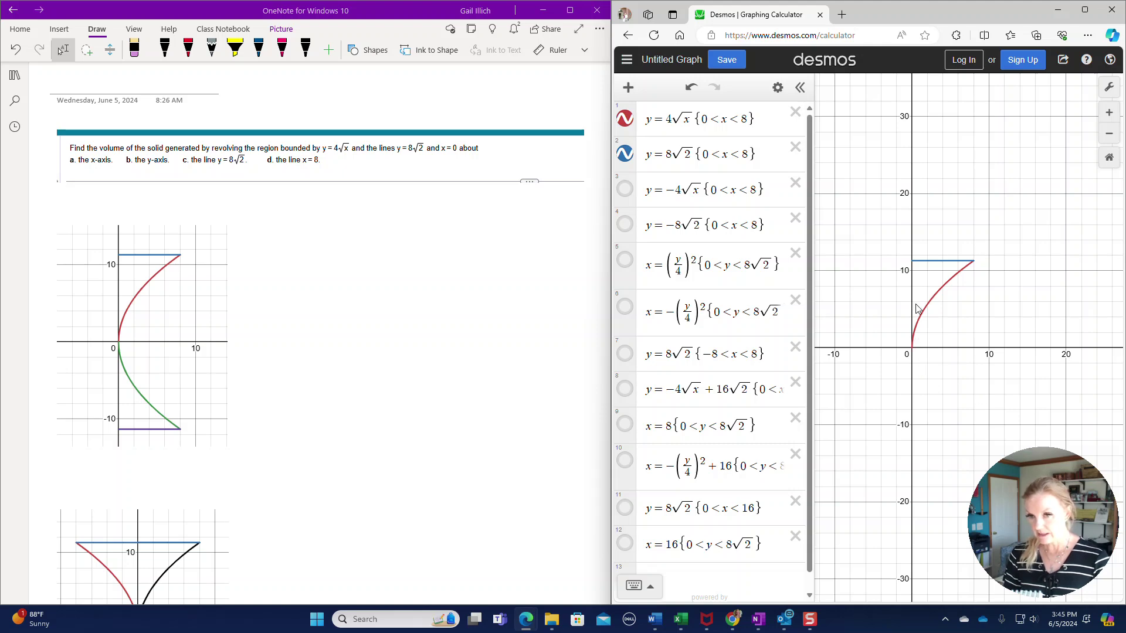
click(626, 190)
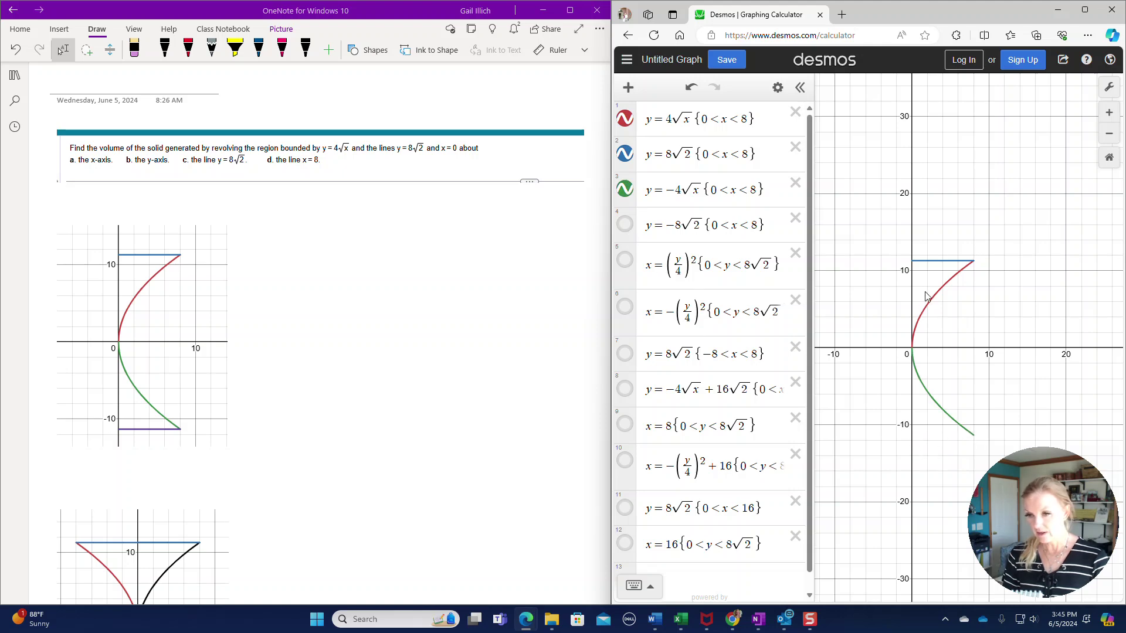
click(625, 224)
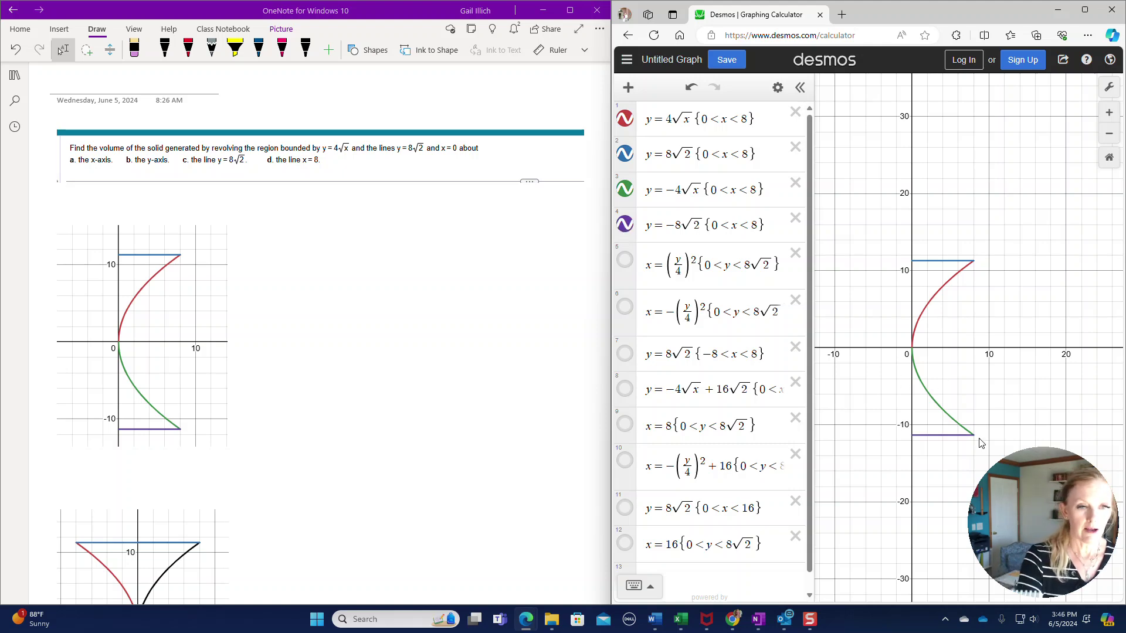
click(352, 294)
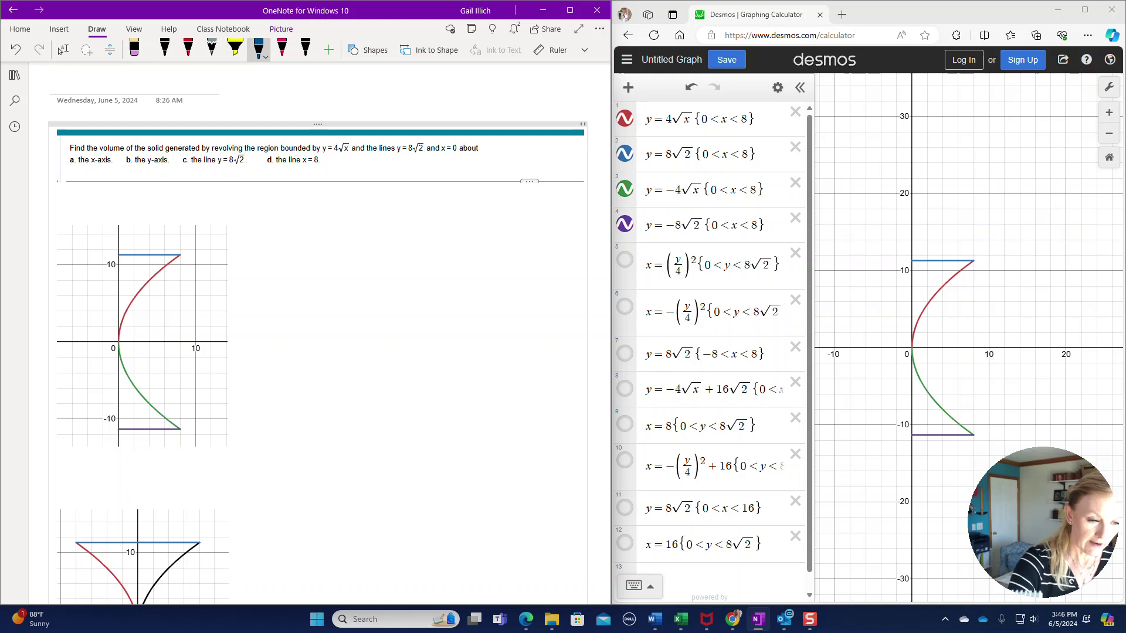
Sketch a blue loop over the region graph and write a black integral sign with limits 0 and 8
mouse_move(156, 255)
mouse_down()
mouse_move(138, 347)
mouse_move(147, 429)
mouse_move(162, 333)
mouse_move(155, 249)
mouse_move(150, 403)
mouse_move(154, 275)
mouse_up()
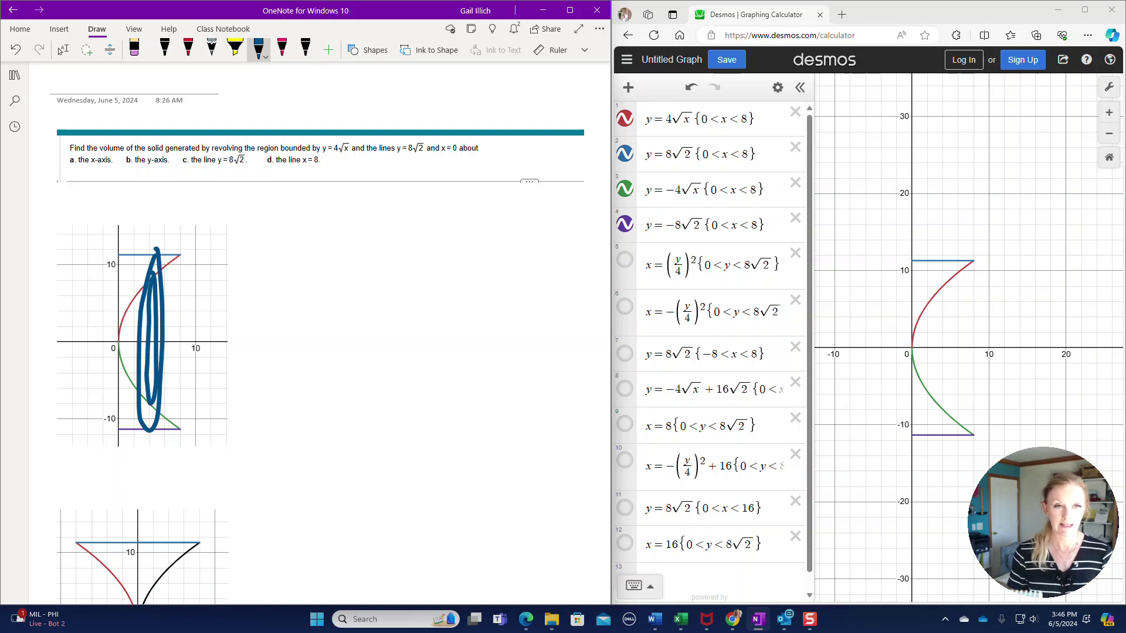
click(164, 50)
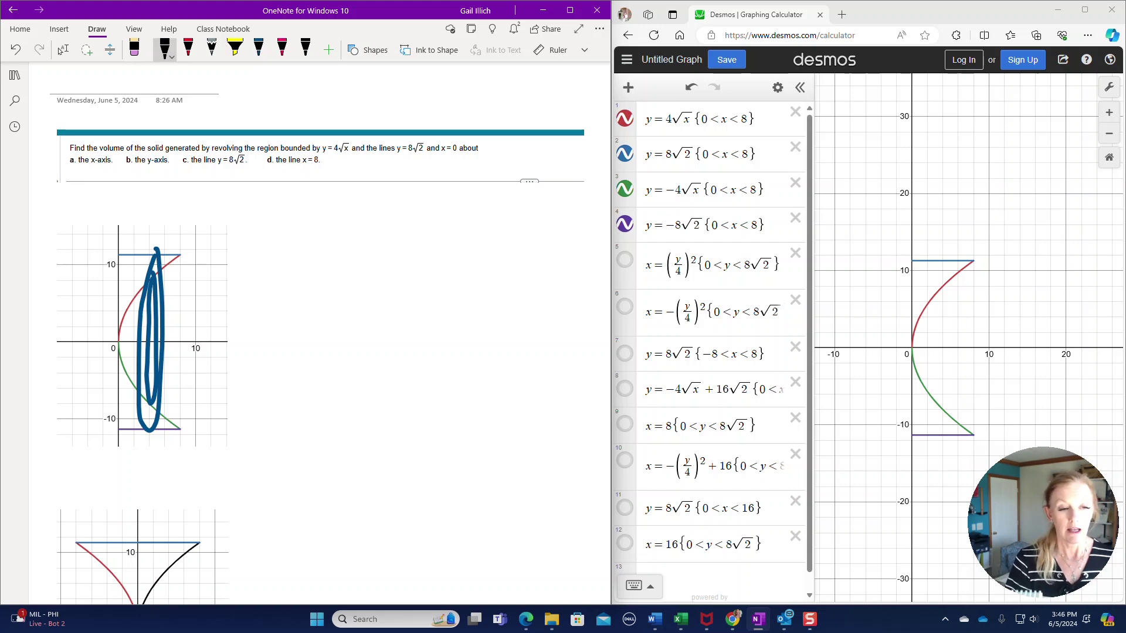
mouse_move(335, 209)
mouse_down()
mouse_move(308, 211)
mouse_move(329, 325)
mouse_move(301, 321)
mouse_up()
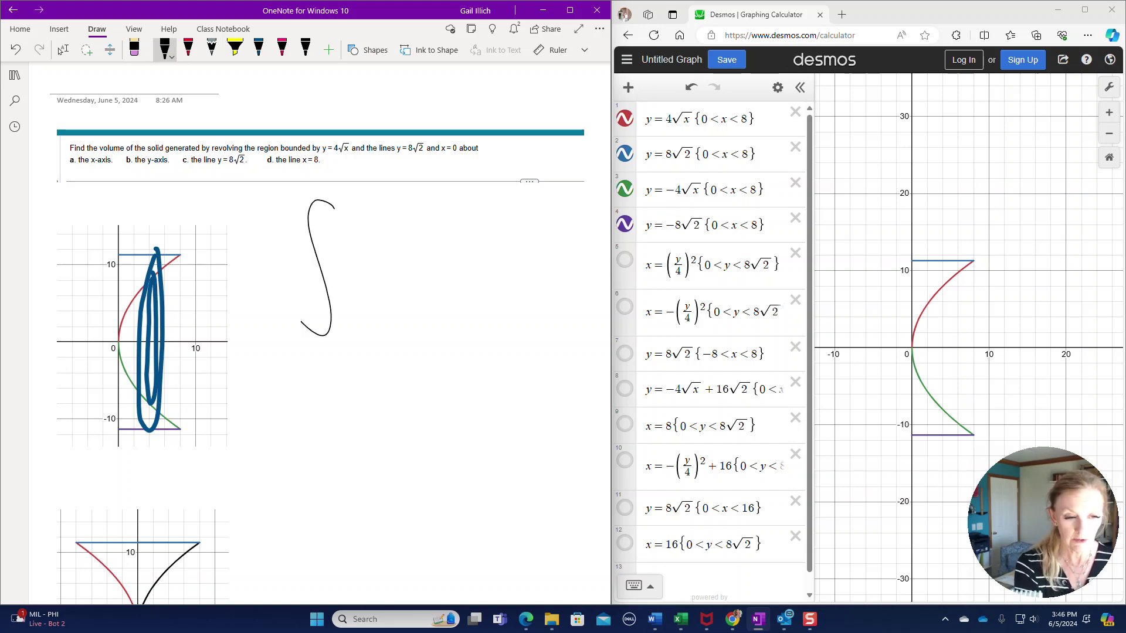
mouse_move(351, 334)
mouse_down()
mouse_move(343, 360)
mouse_move(352, 335)
mouse_up()
mouse_move(350, 188)
mouse_down()
mouse_move(349, 212)
mouse_move(351, 189)
mouse_up()
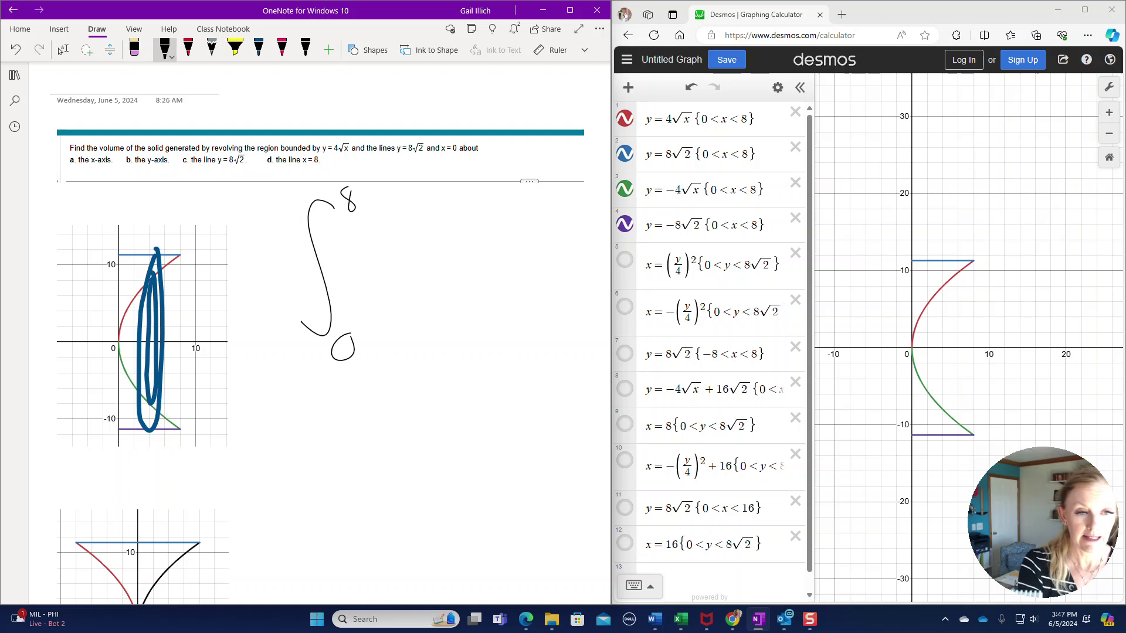
In pink, mark the outer radius on the graph and write (8√2)² − after the integral sign
click(282, 50)
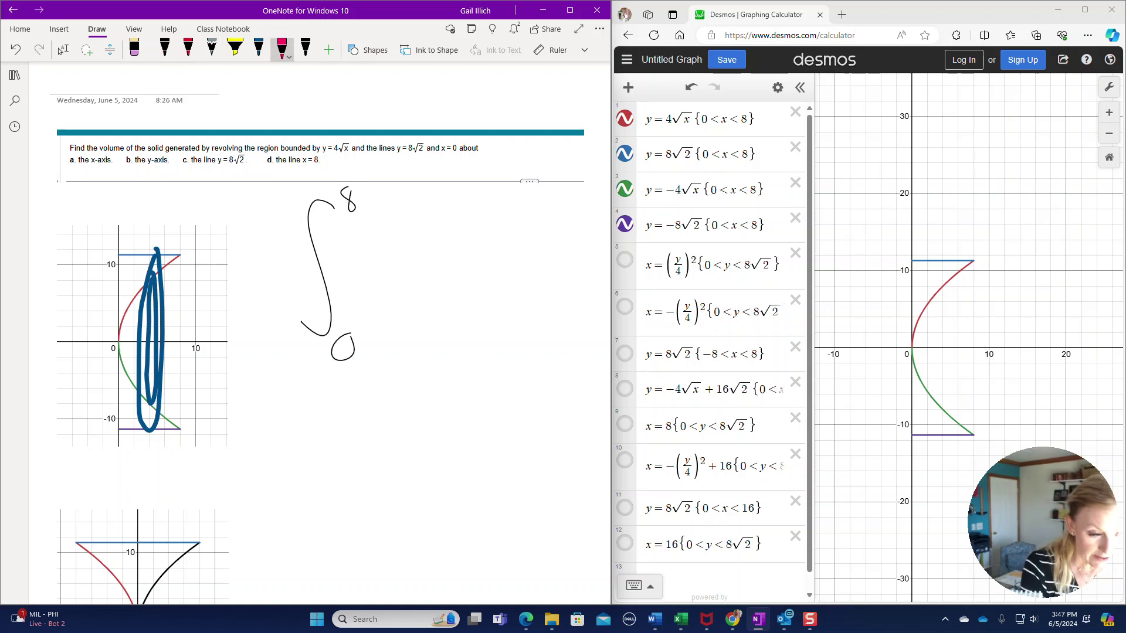
mouse_move(155, 340)
mouse_down()
mouse_move(155, 250)
mouse_move(170, 263)
mouse_move(167, 335)
mouse_up()
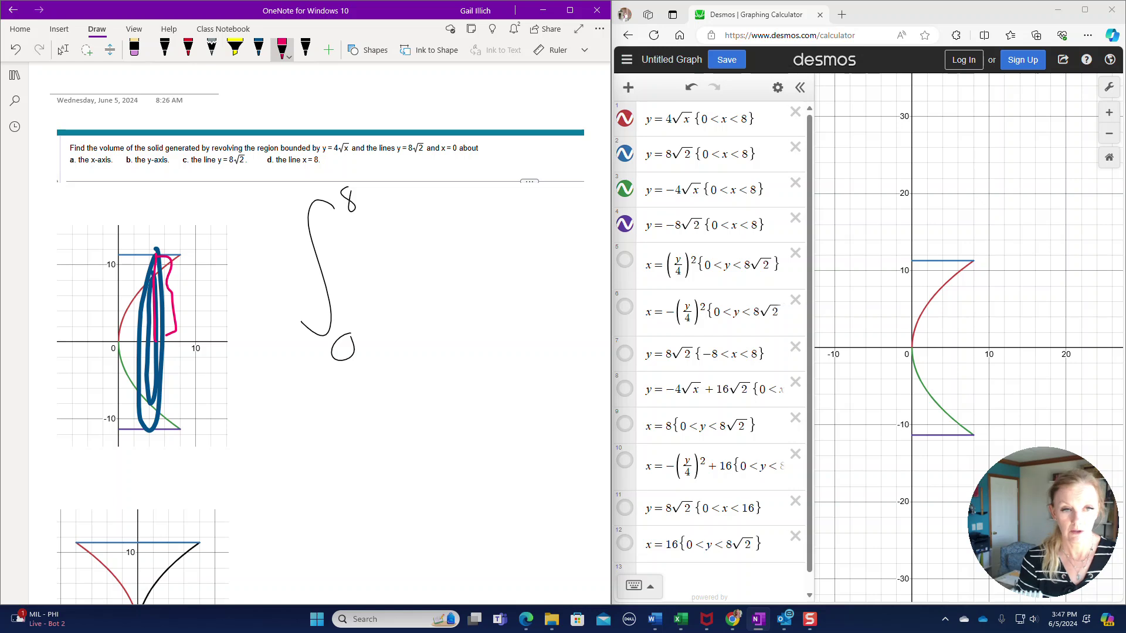
mouse_move(397, 256)
mouse_down()
mouse_move(392, 279)
mouse_move(395, 257)
mouse_move(408, 281)
mouse_move(432, 251)
mouse_up()
drag(414, 262, 434, 278)
drag(379, 237, 382, 299)
mouse_move(443, 237)
mouse_down()
mouse_move(444, 301)
mouse_move(461, 240)
mouse_move(479, 237)
mouse_up()
drag(468, 275, 485, 274)
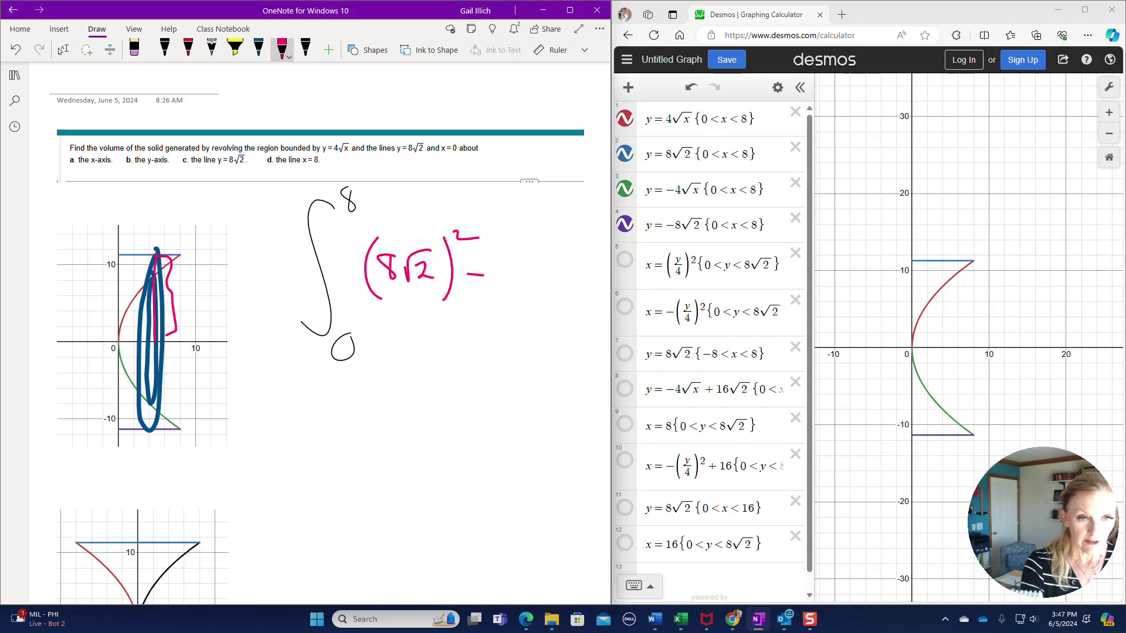
Erase the extra blue loops and draw thin black strips inside the loop
click(235, 48)
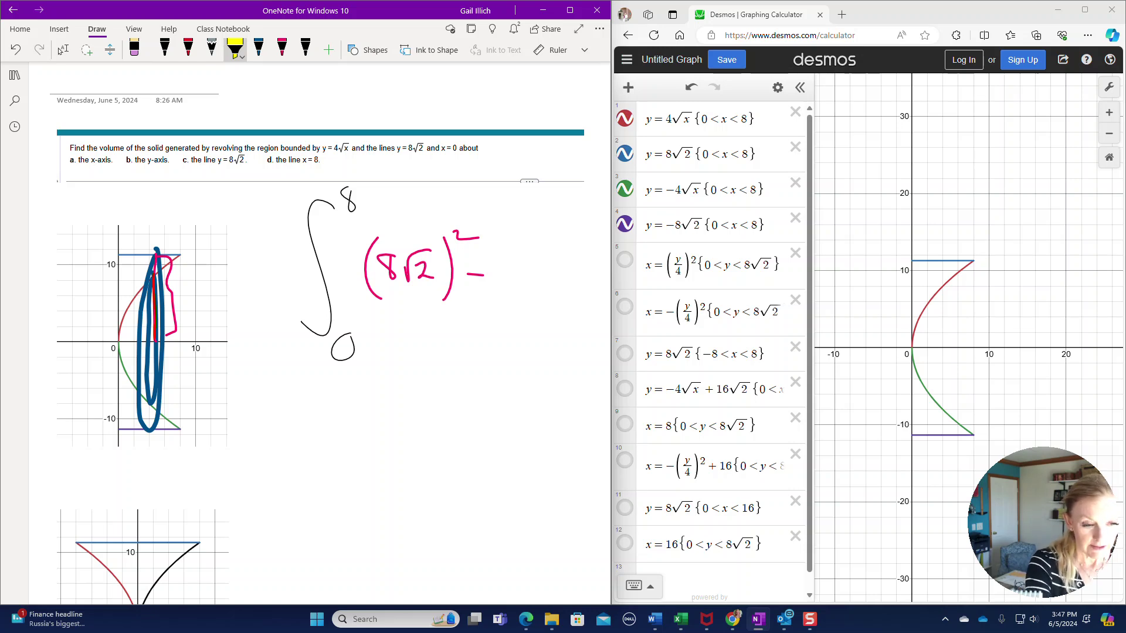
click(134, 49)
click(154, 329)
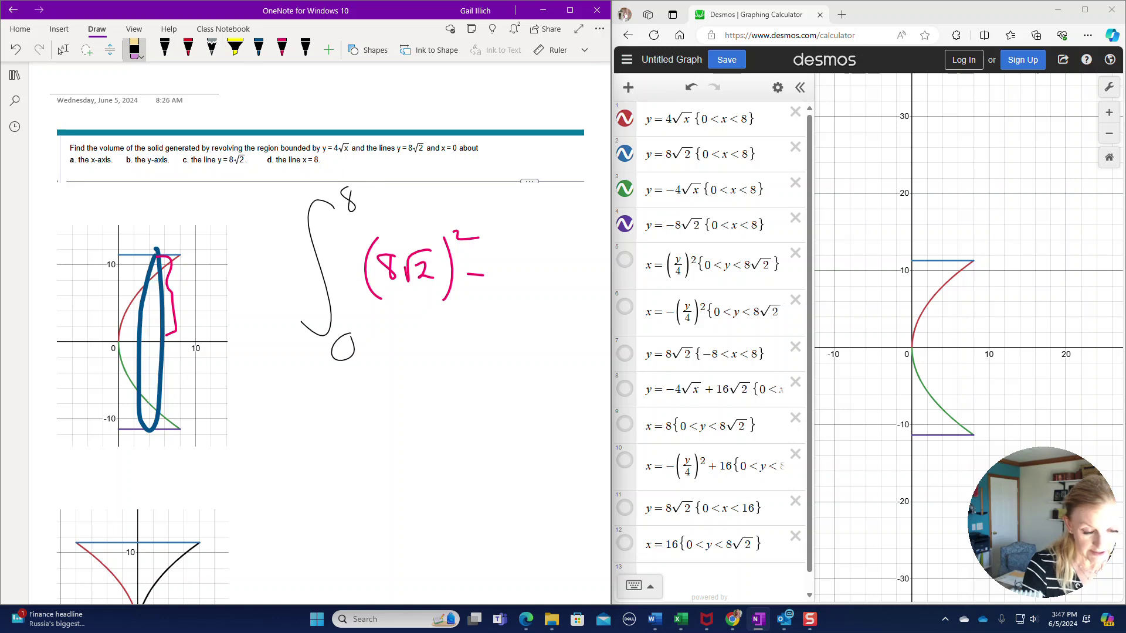
click(165, 50)
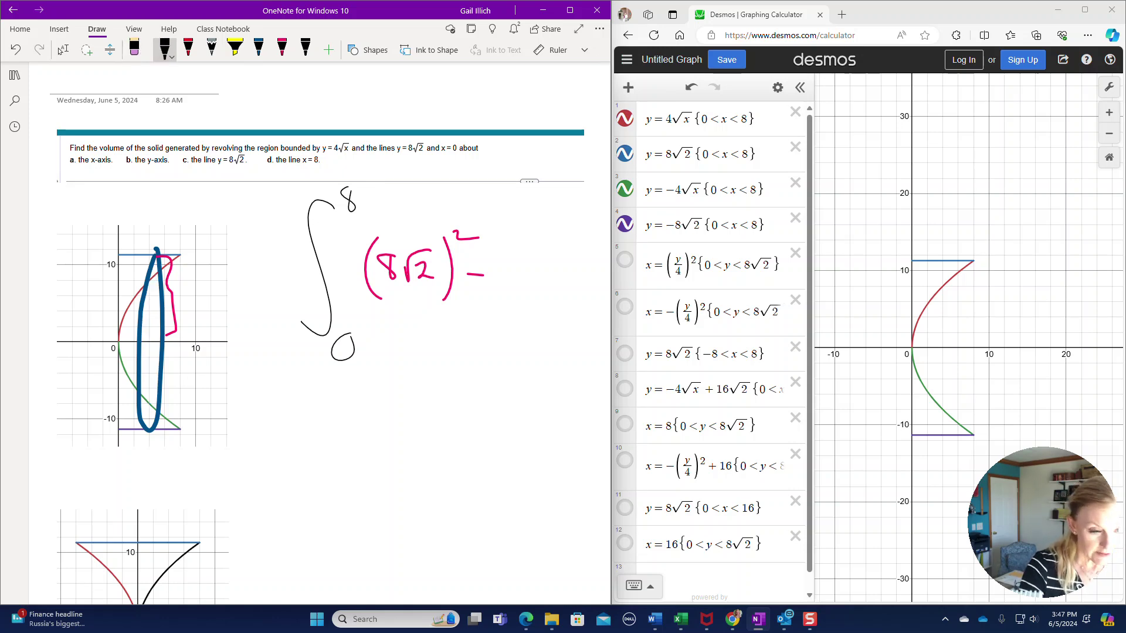
drag(154, 288, 145, 397)
mouse_move(152, 357)
mouse_down()
mouse_move(150, 390)
mouse_move(154, 290)
mouse_move(144, 376)
mouse_up()
drag(154, 273, 152, 339)
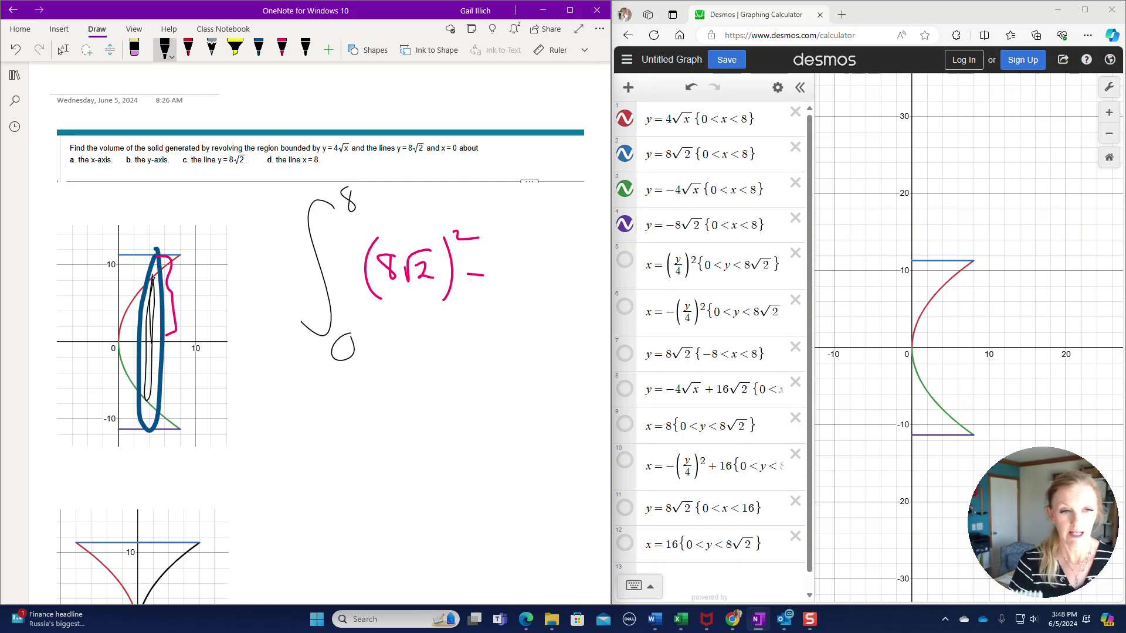
Add (4√x)², a leading π, dx and outer parentheses to complete the washer integral
mouse_move(514, 248)
mouse_down()
mouse_move(500, 299)
mouse_move(521, 271)
mouse_move(525, 296)
mouse_up()
mouse_move(546, 258)
mouse_down()
mouse_move(535, 287)
mouse_move(553, 286)
mouse_move(542, 287)
mouse_up()
mouse_move(561, 241)
mouse_down()
mouse_move(561, 303)
mouse_move(577, 233)
mouse_move(580, 247)
mouse_up()
drag(276, 256, 288, 287)
drag(250, 254, 308, 243)
drag(584, 277, 584, 288)
mouse_move(586, 259)
mouse_down()
mouse_move(587, 288)
mouse_move(604, 283)
mouse_move(591, 284)
mouse_up()
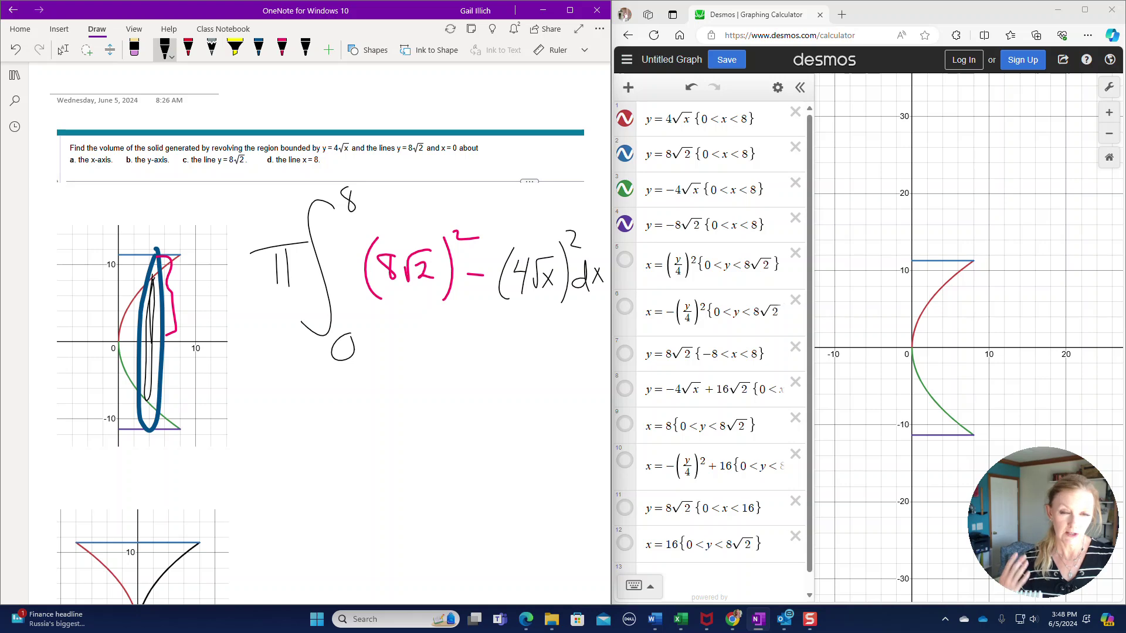
mouse_move(369, 214)
mouse_down()
mouse_move(352, 252)
mouse_move(363, 314)
mouse_up()
drag(583, 216, 569, 318)
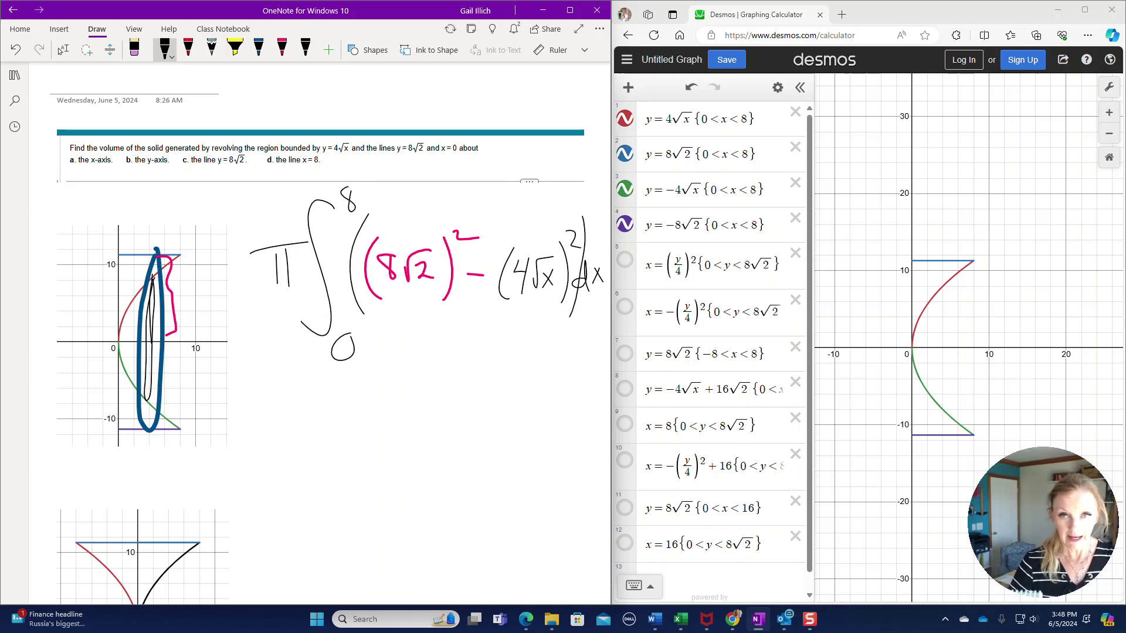
click(809, 596)
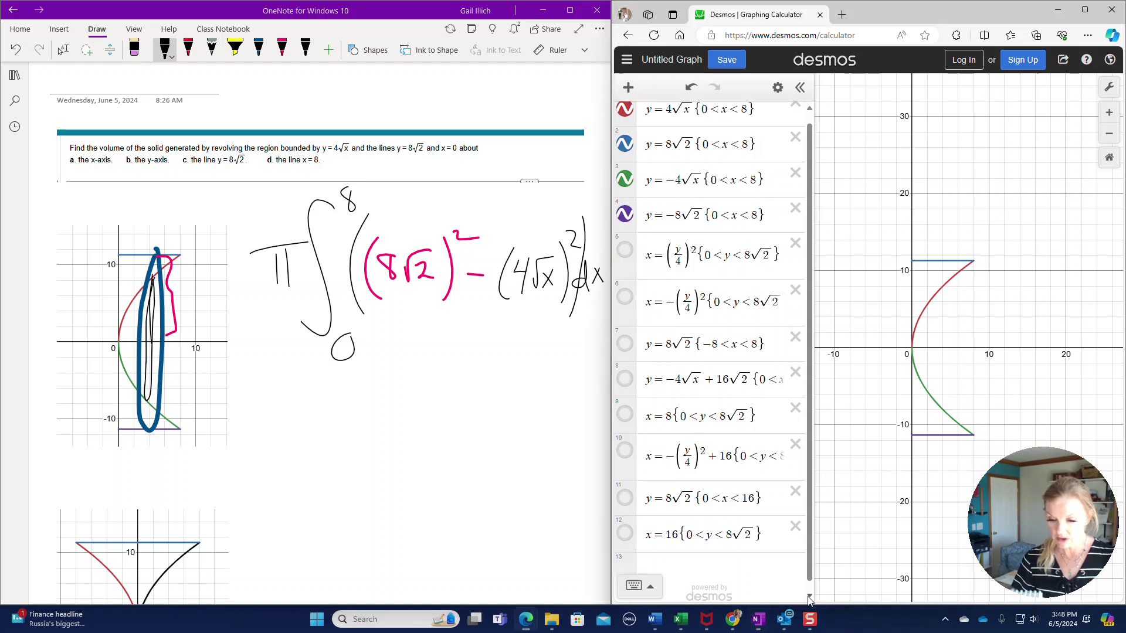
On line 13, enter ∫₀⁸ π((8√2)² − (4√x)²) dx, which evaluates to 1608.49543864
click(623, 563)
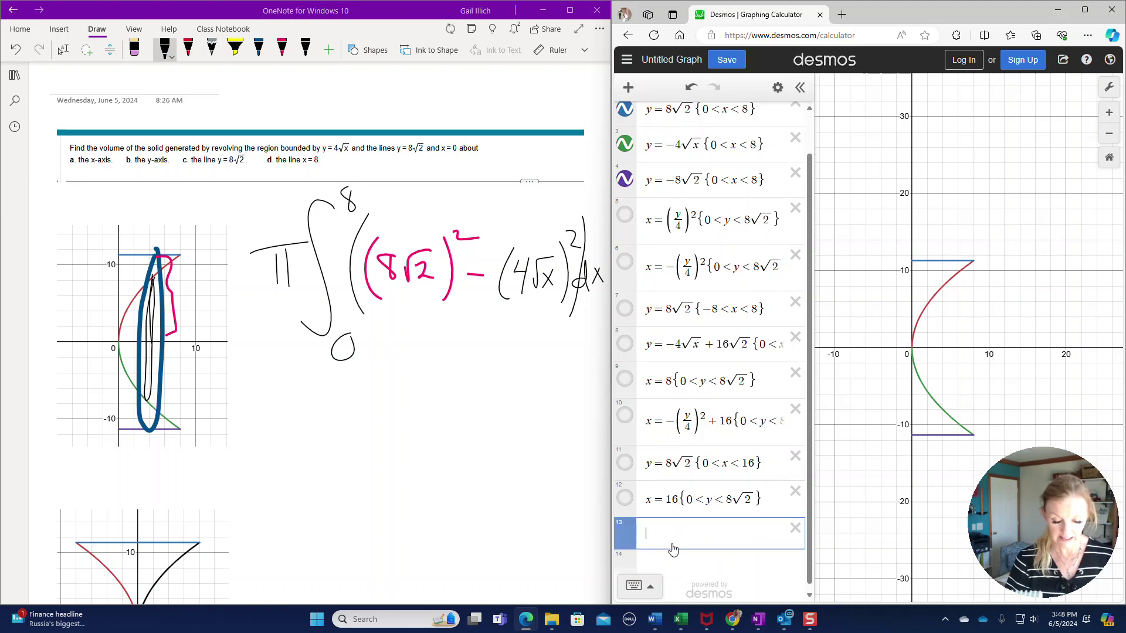
text(int)
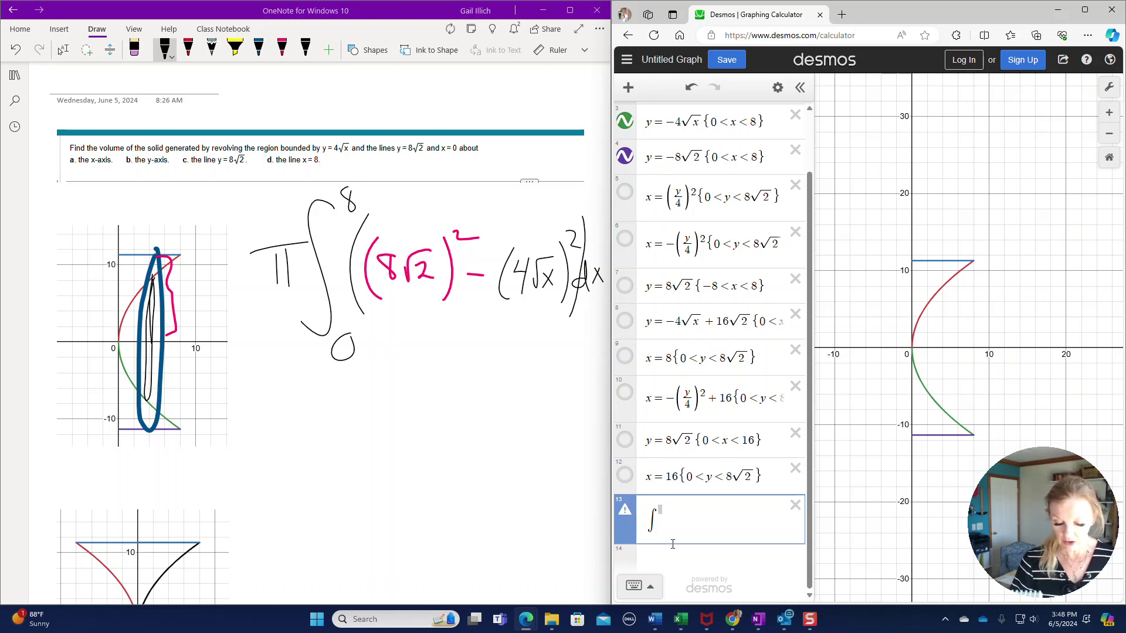
text(0)
key(Right)
text(8)
text(pi)
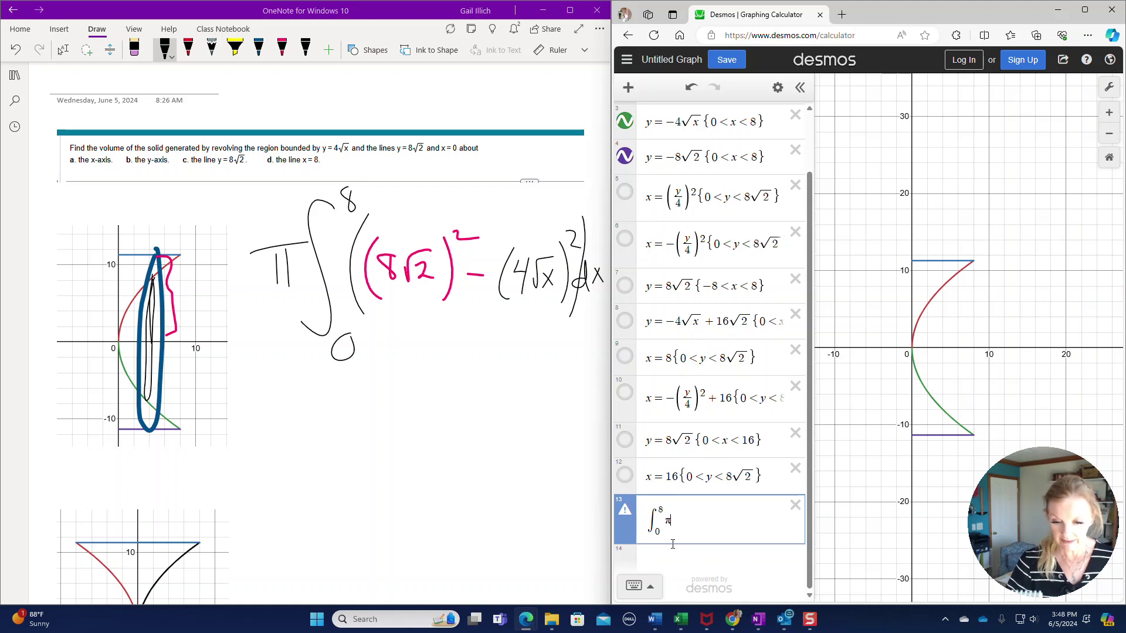
text(()
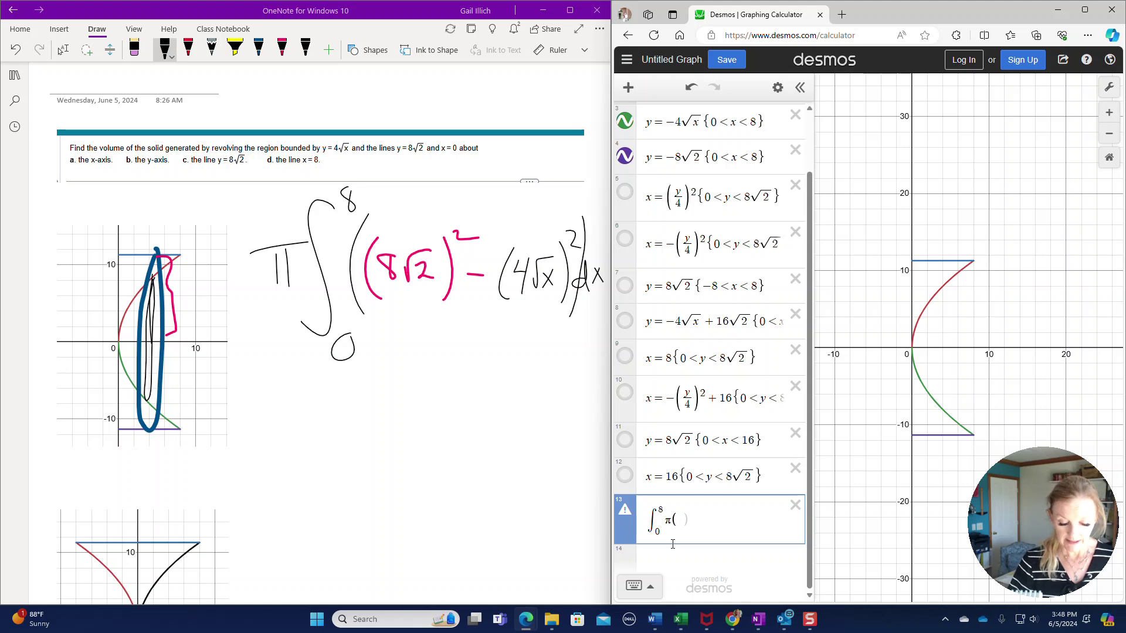
text(()
text(8)
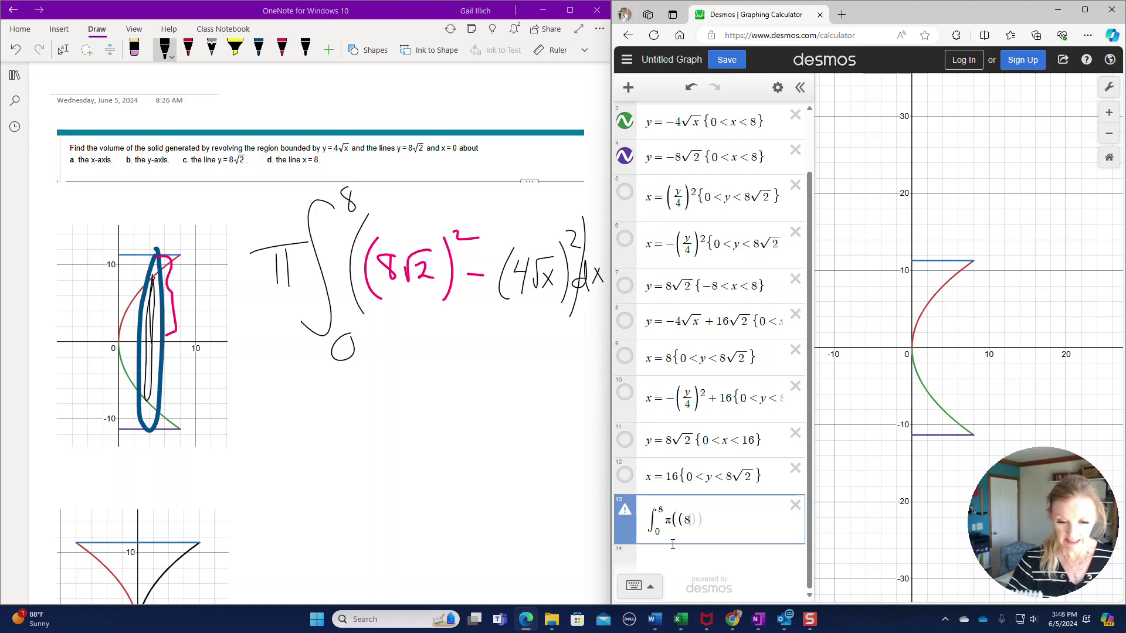
text(sqrt2)
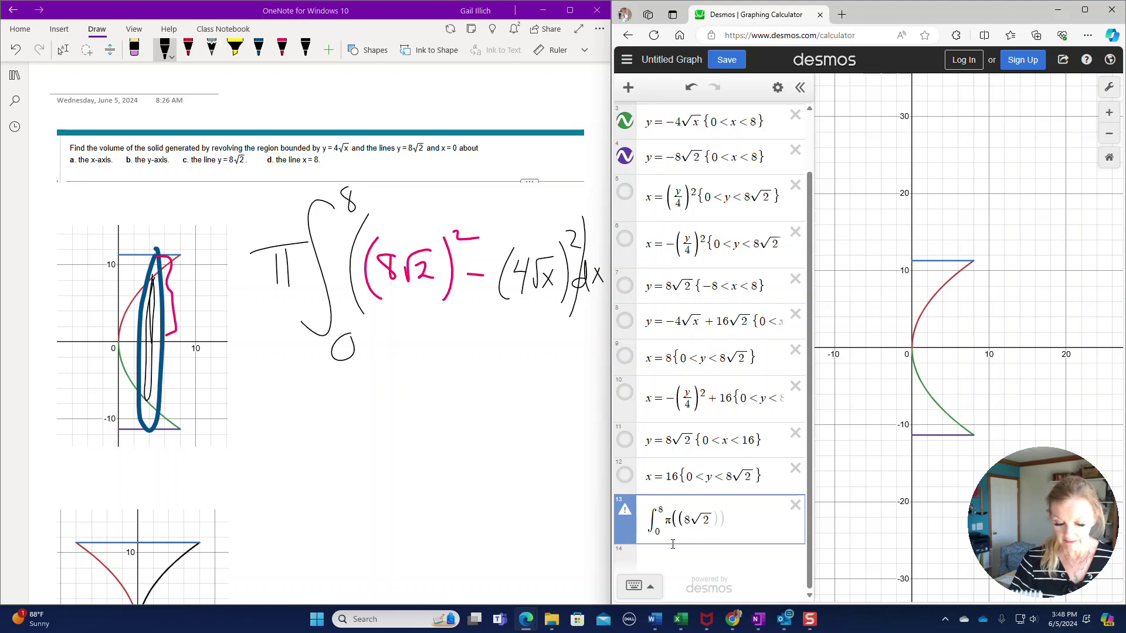
text()^2)
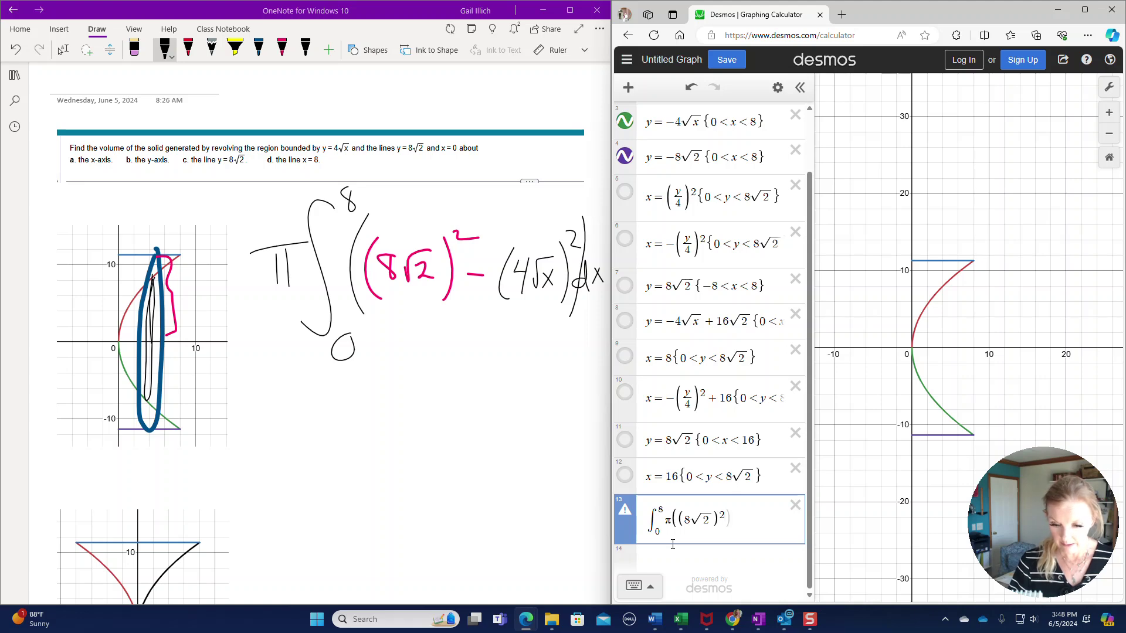
text(-)
text((4)
text(sqrt)
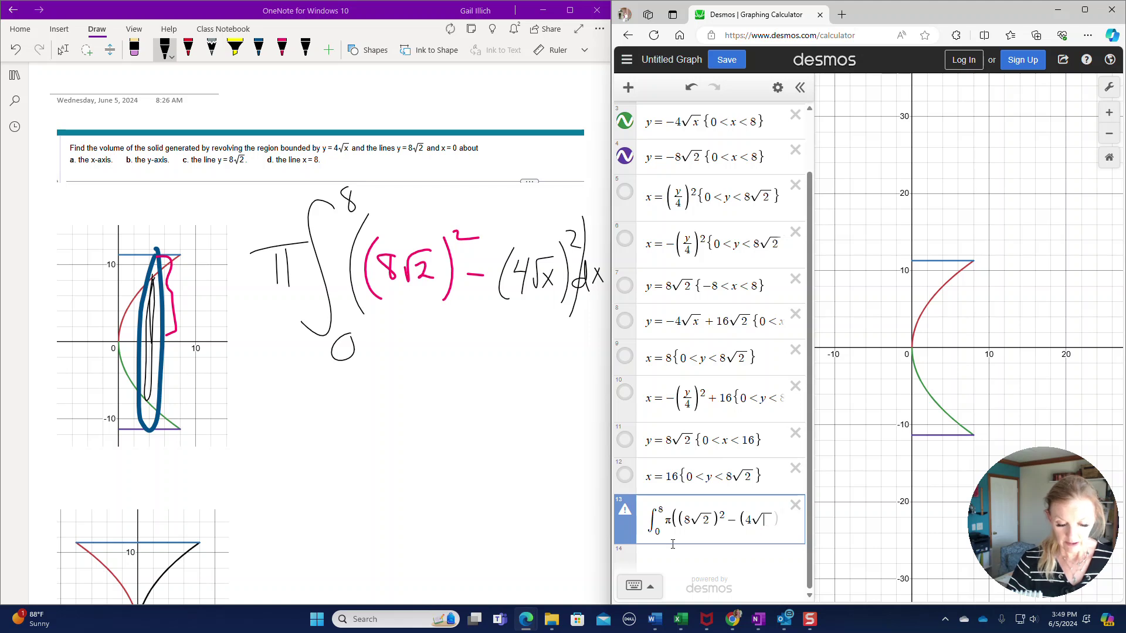
text(x)
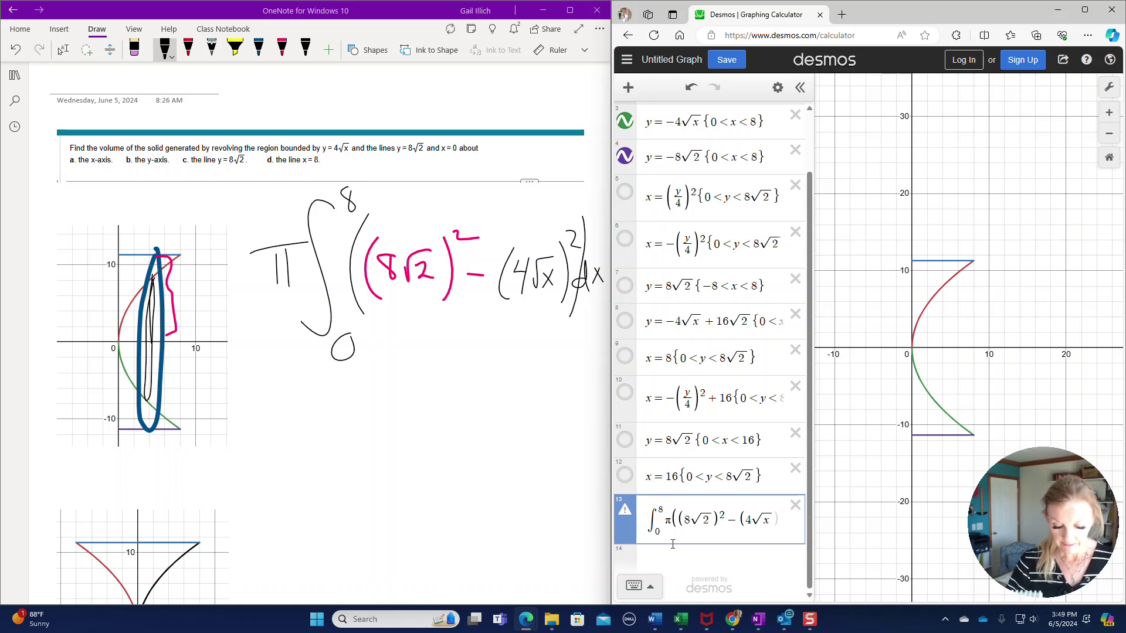
text())
key(BackSpace)
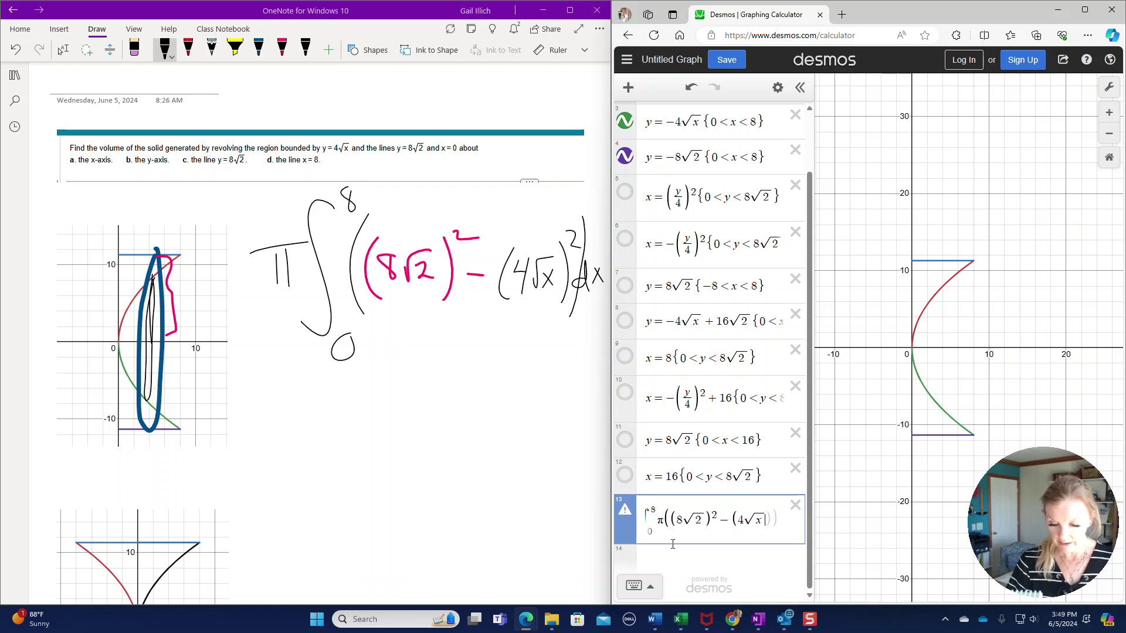
key(Right)
text()^2)
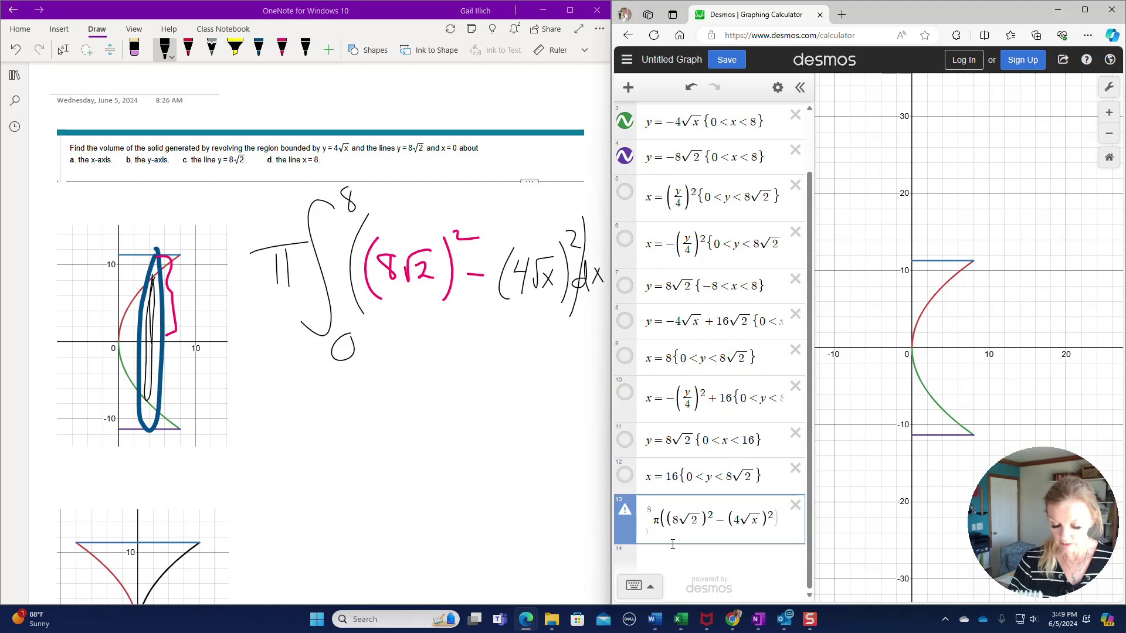
text()dx)
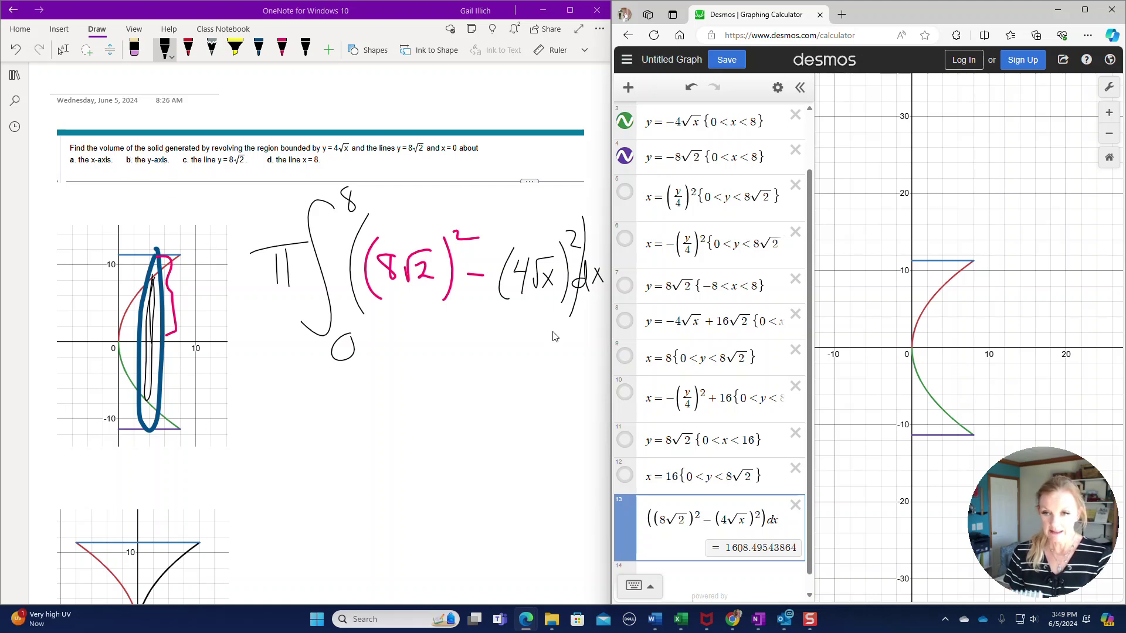
drag(807, 209, 805, 134)
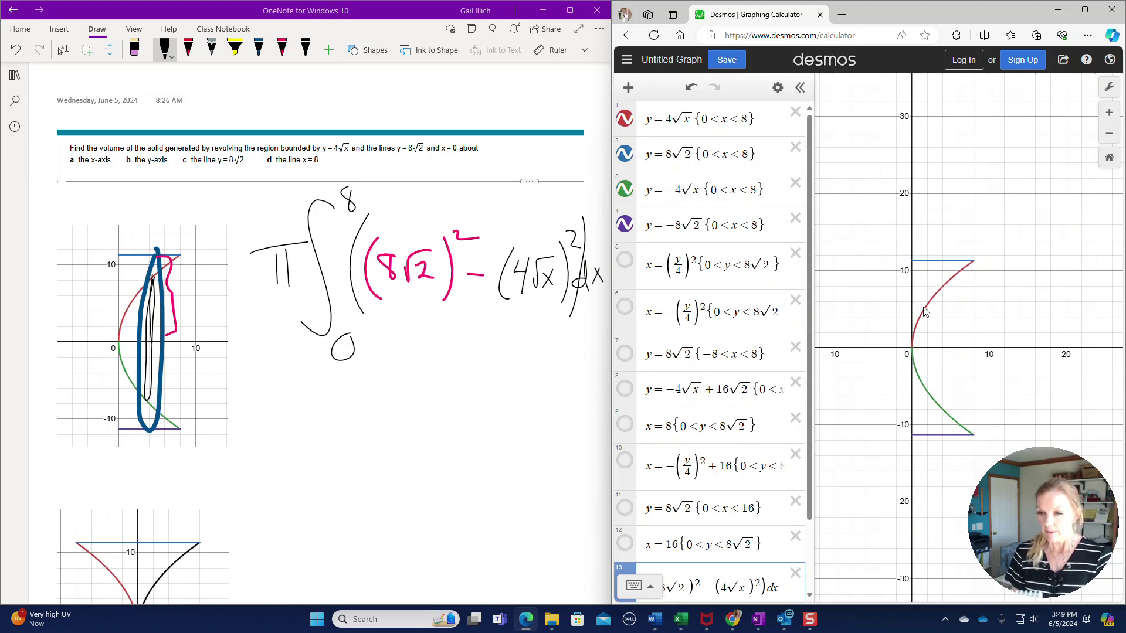
Hide the y = −8√2 and y = −4√x graphs, then start writing y = below the sketch
click(625, 224)
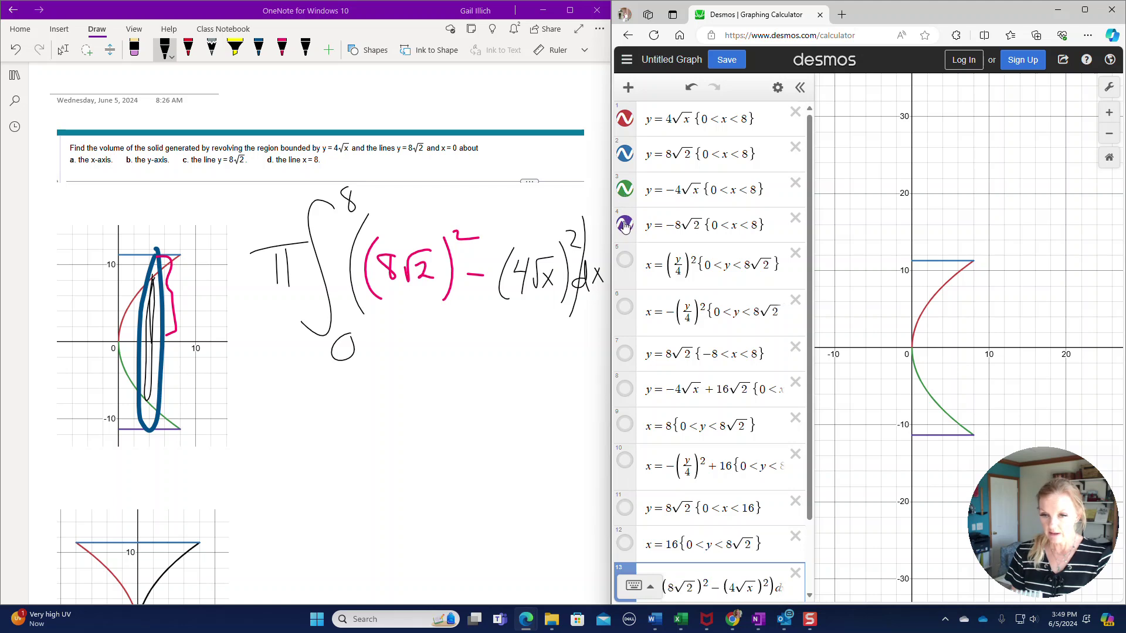
click(625, 191)
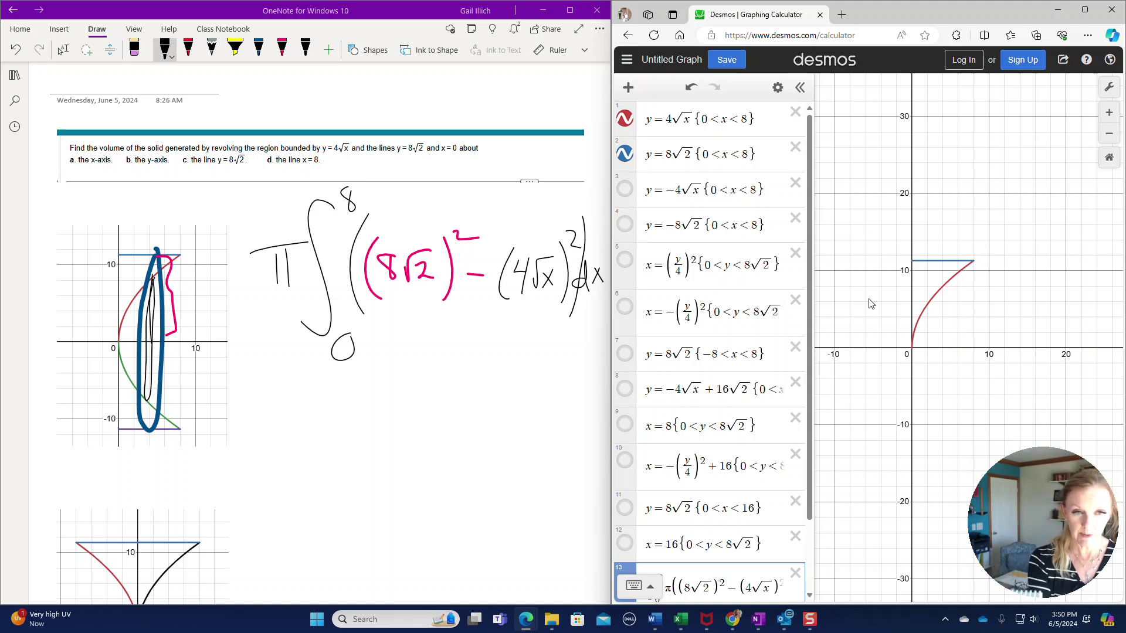
drag(249, 462, 259, 488)
drag(268, 460, 253, 520)
Finish handwriting the equation y = 4√x below the graph
drag(281, 475, 295, 484)
drag(310, 458, 322, 467)
mouse_move(320, 454)
mouse_down()
mouse_move(318, 487)
mouse_move(339, 445)
mouse_move(362, 443)
mouse_up()
mouse_move(344, 455)
mouse_down()
mouse_move(355, 472)
mouse_move(344, 475)
mouse_up()
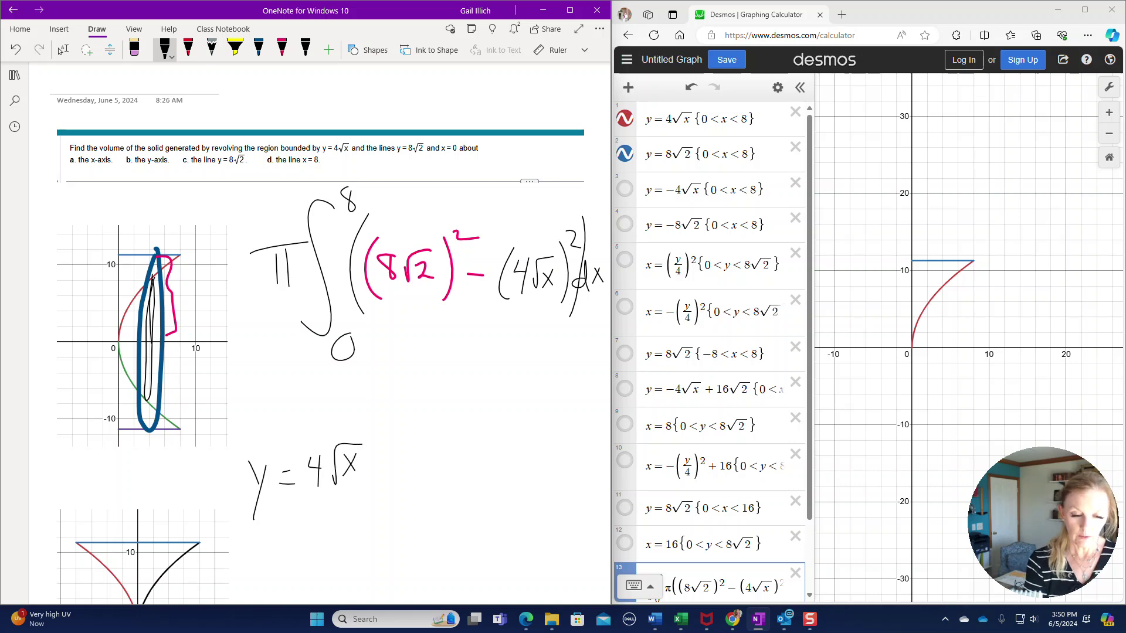
Write (y/4)² = (√x)² beneath the equation
mouse_move(288, 507)
mouse_down()
mouse_move(294, 532)
mouse_move(316, 531)
mouse_up()
drag(291, 544, 296, 569)
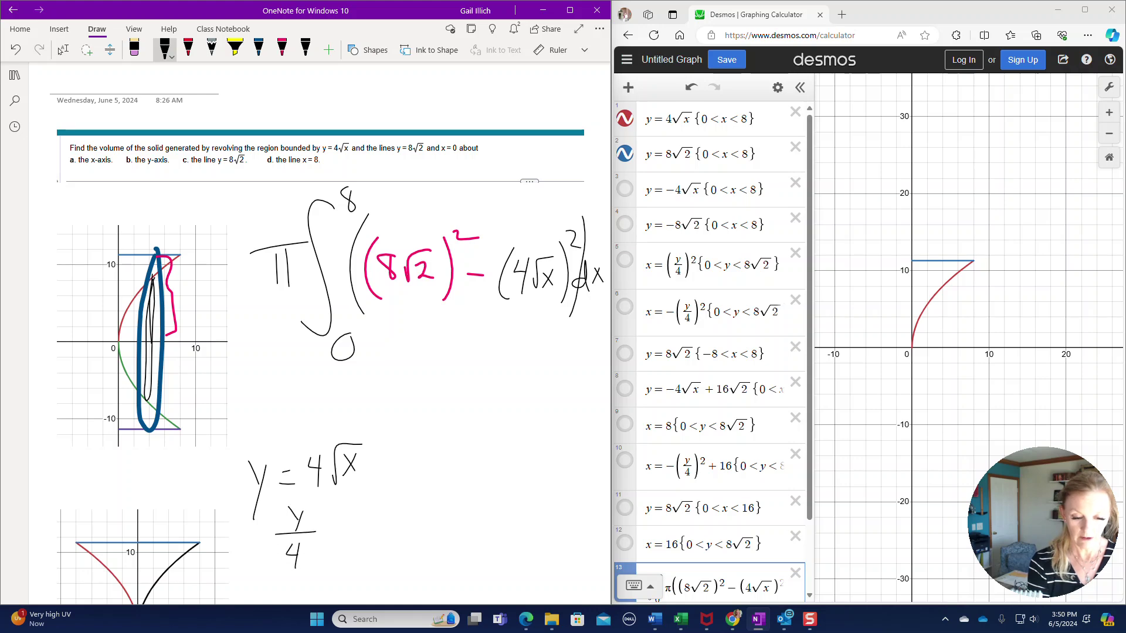
mouse_move(325, 528)
mouse_down()
mouse_move(344, 523)
mouse_move(342, 535)
mouse_up()
mouse_move(356, 525)
mouse_down()
mouse_move(359, 538)
mouse_move(382, 497)
mouse_up()
mouse_move(366, 509)
mouse_down()
mouse_move(377, 528)
mouse_move(368, 530)
mouse_up()
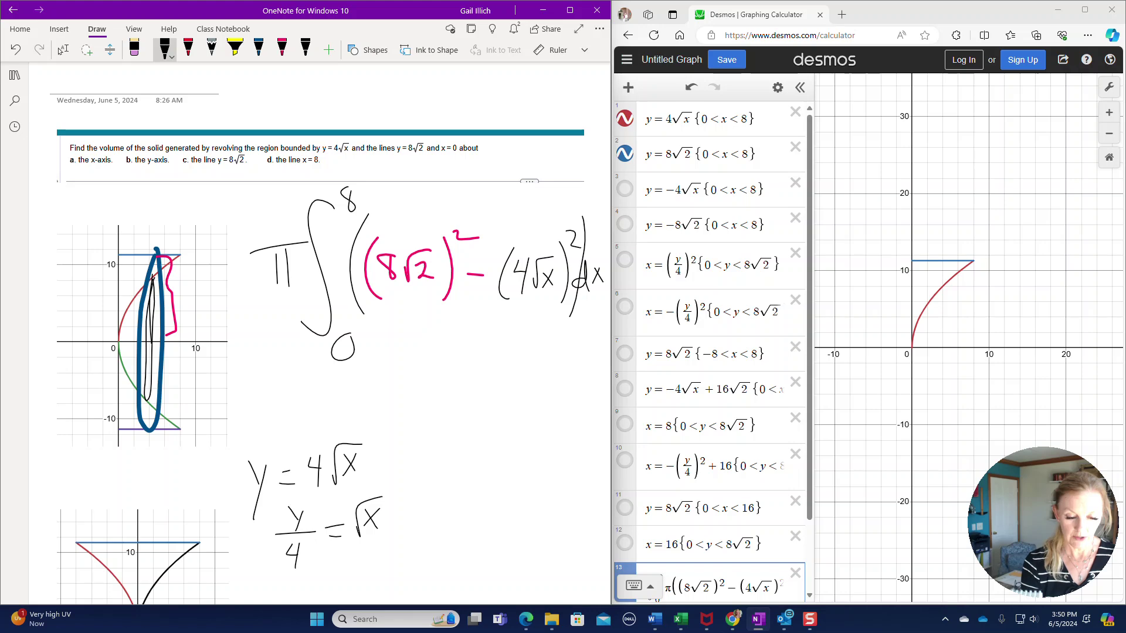
mouse_move(279, 497)
mouse_down()
mouse_move(277, 573)
mouse_move(312, 572)
mouse_up()
drag(326, 491, 362, 549)
mouse_move(384, 486)
mouse_down()
mouse_move(387, 543)
mouse_move(410, 494)
mouse_up()
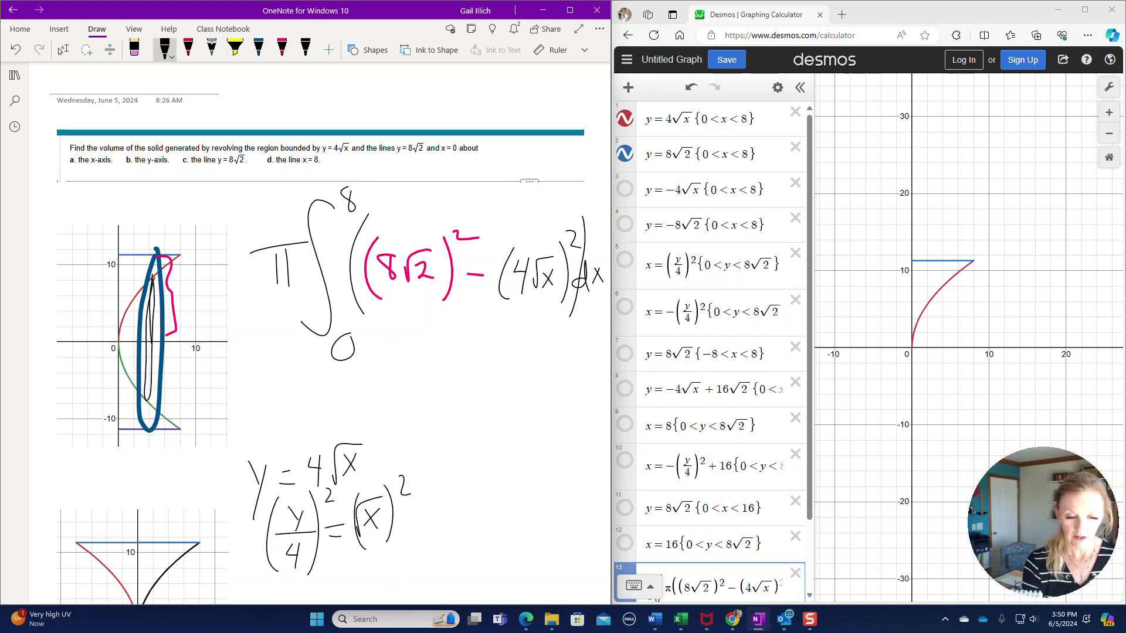
Write the solved form x = (y/4)² and hide the y = 4√x curve in Desmos
drag(418, 426, 428, 448)
mouse_move(430, 420)
mouse_down()
mouse_move(417, 445)
mouse_move(462, 419)
mouse_up()
drag(490, 388, 486, 454)
mouse_move(499, 384)
mouse_down()
mouse_move(503, 416)
mouse_move(518, 414)
mouse_up()
drag(498, 433, 510, 456)
mouse_move(528, 380)
mouse_down()
mouse_move(529, 456)
mouse_move(550, 385)
mouse_up()
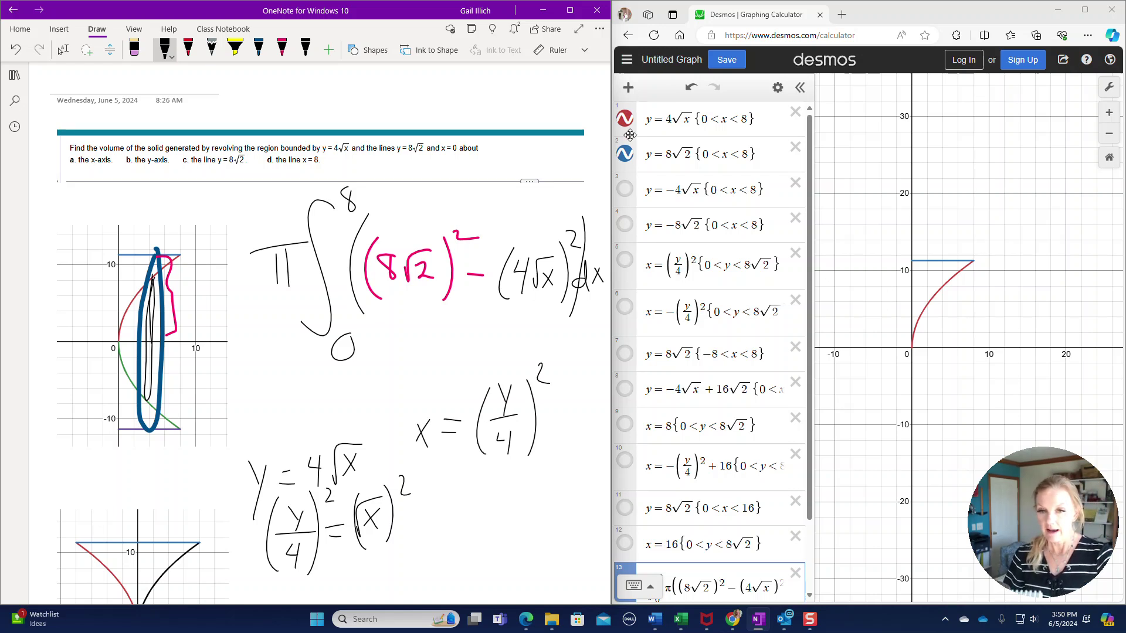
click(625, 117)
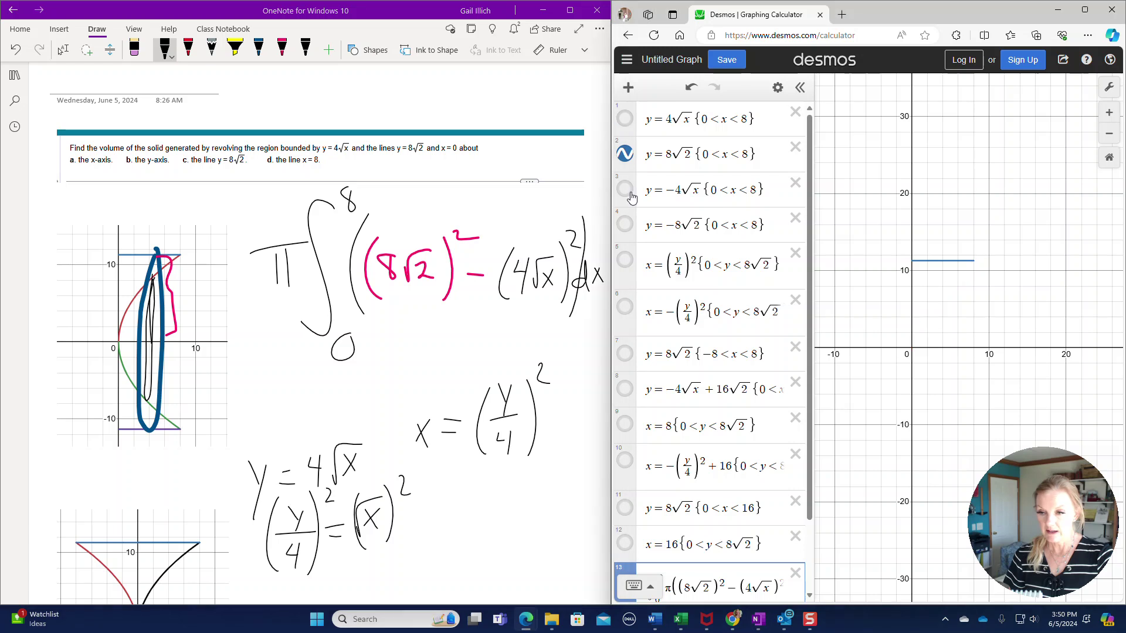
Show x = (y/4)², x = −(y/4)² and y = 8√2 over −8 < x < 8, then return to the notes
click(626, 260)
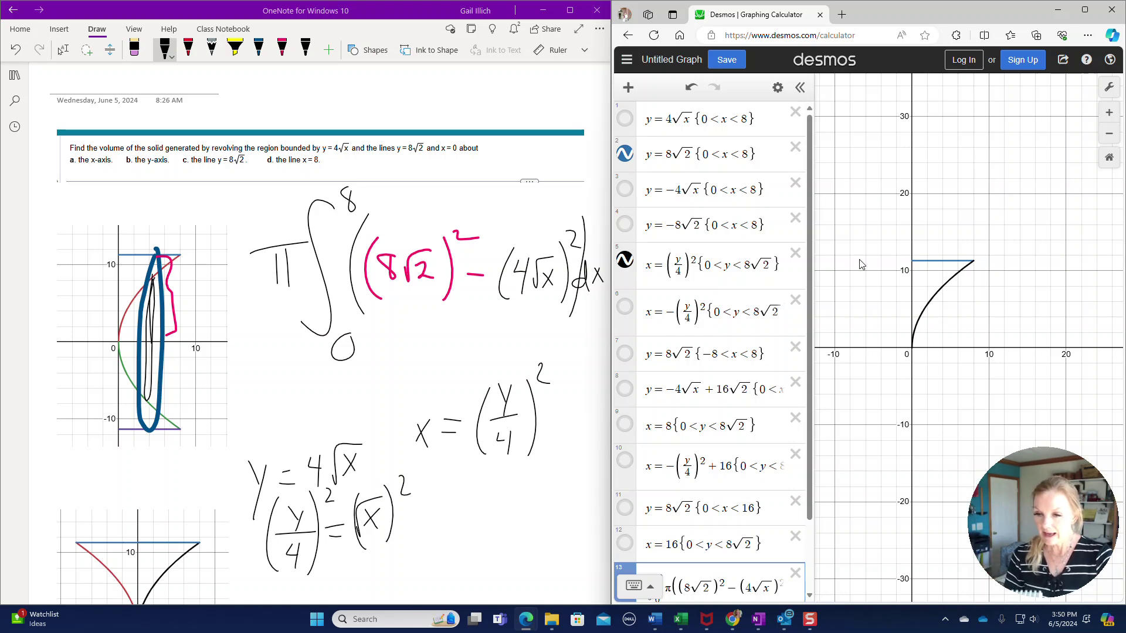
click(625, 311)
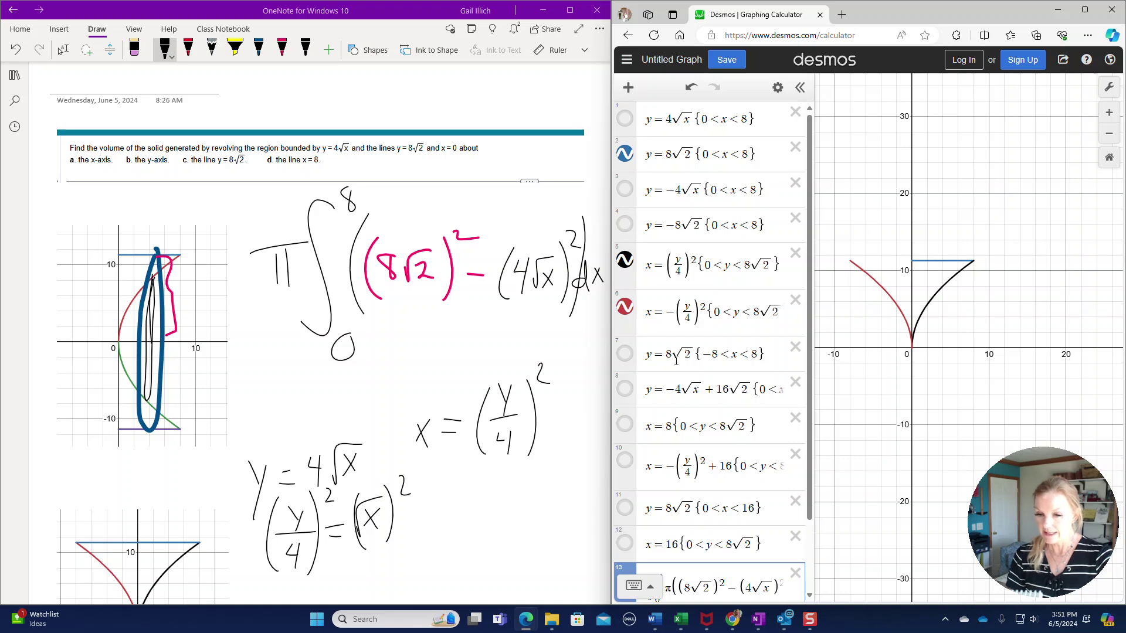
click(625, 354)
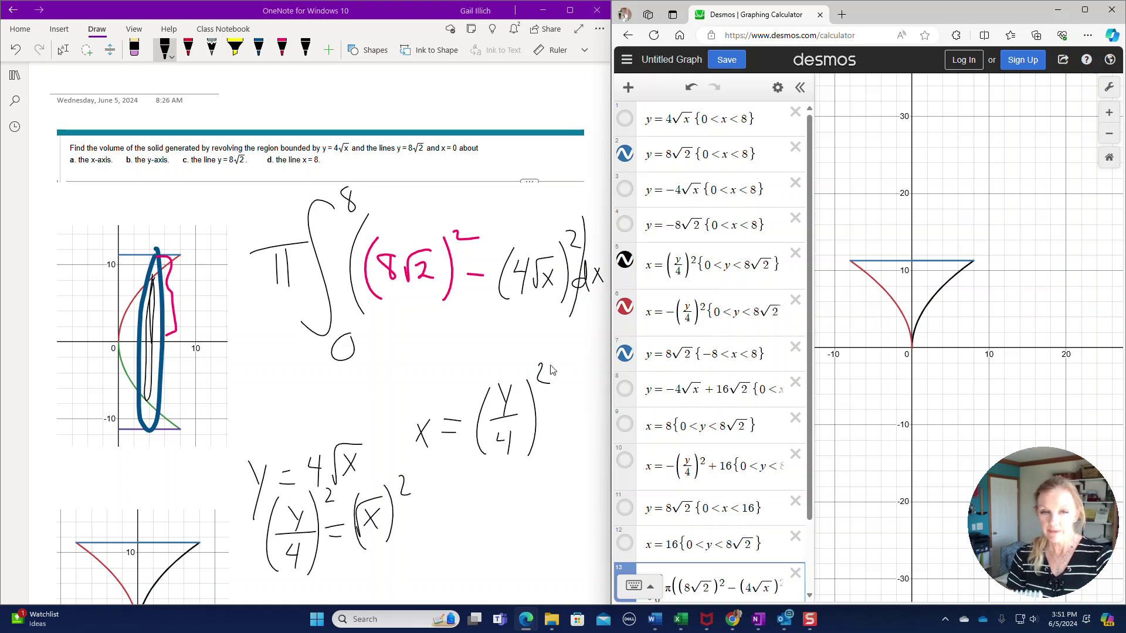
click(574, 401)
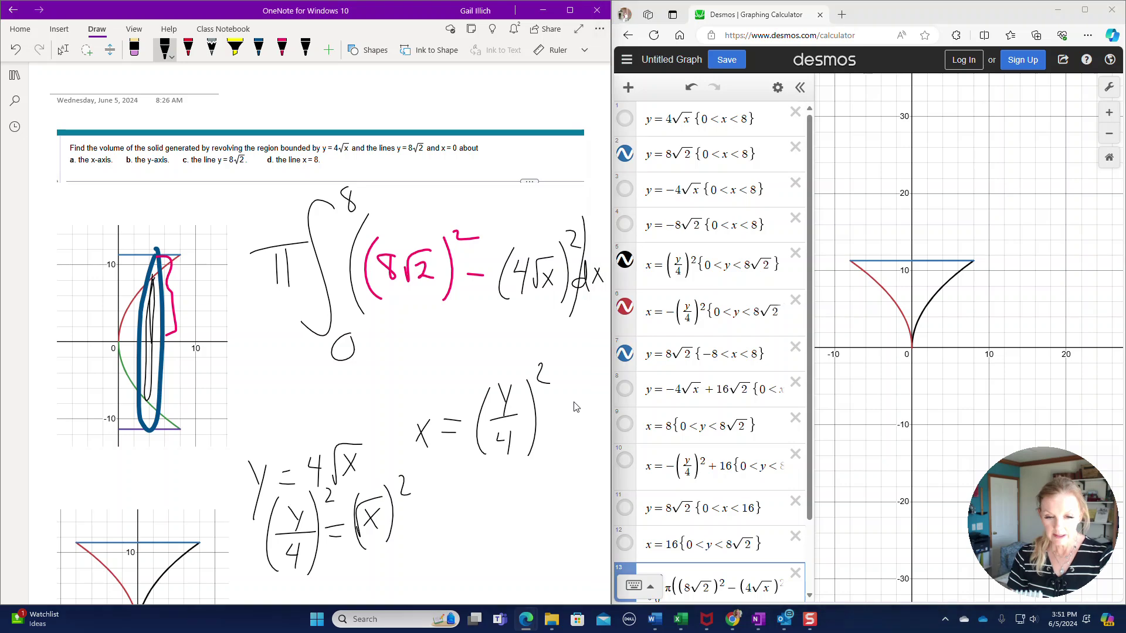
scroll(575, 405, down, 3)
scroll(575, 406, up, 3)
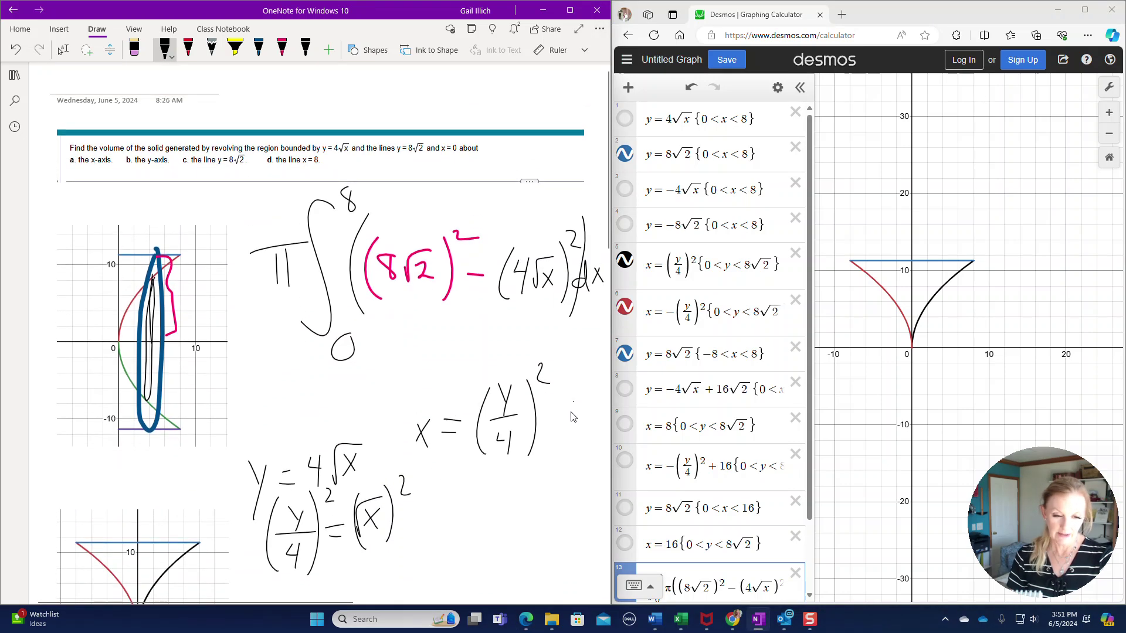
scroll(576, 444, down, 1)
scroll(572, 428, up, 1)
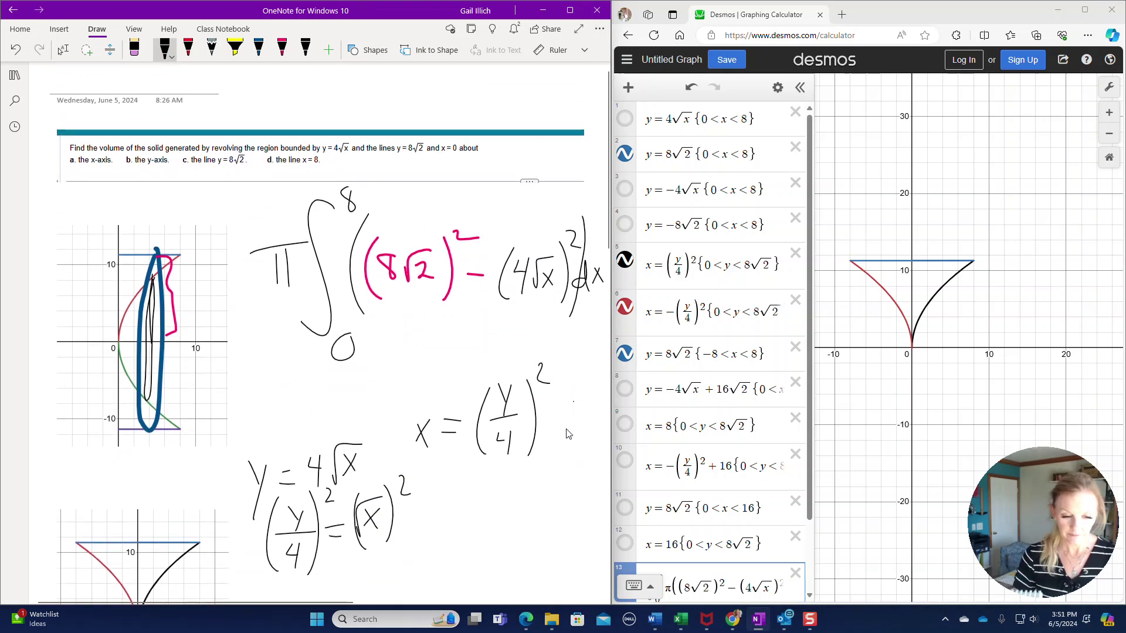
Scroll down and sketch red washer slices on the mirrored graph
mouse_move(55, 456)
mouse_down()
mouse_move(46, 382)
mouse_move(52, 422)
mouse_up()
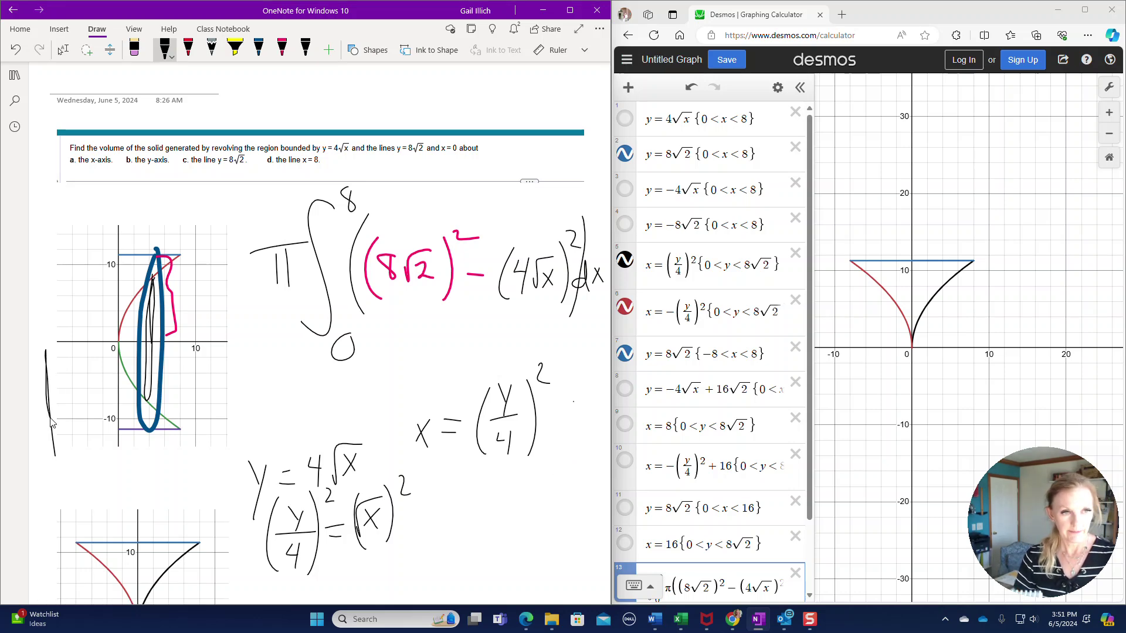
click(86, 50)
scroll(320, 335, down, 5)
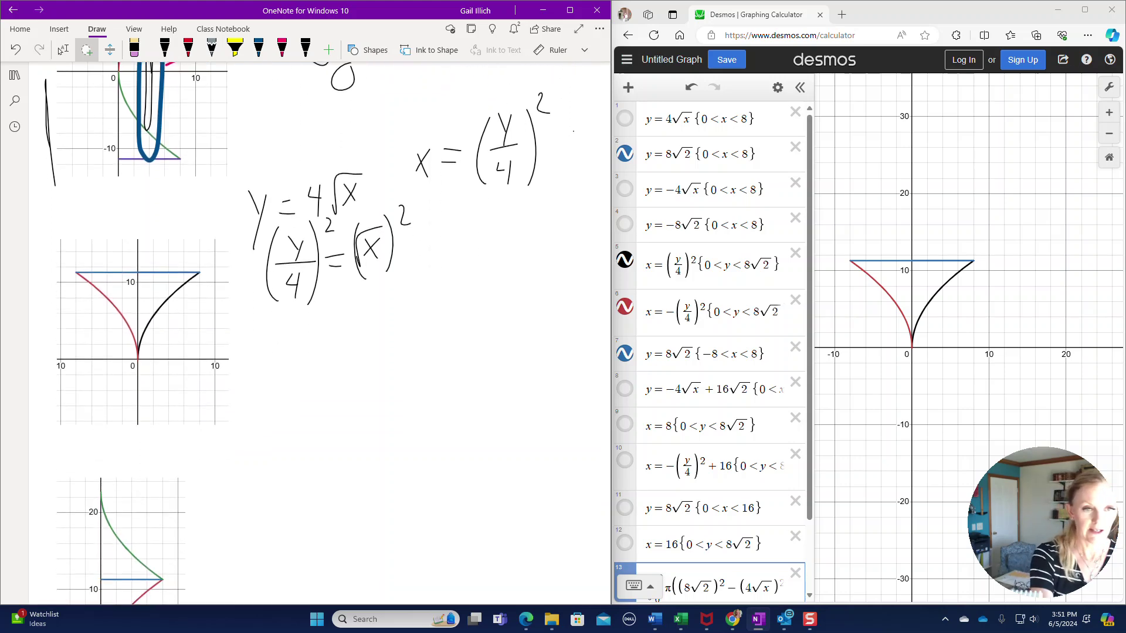
click(187, 50)
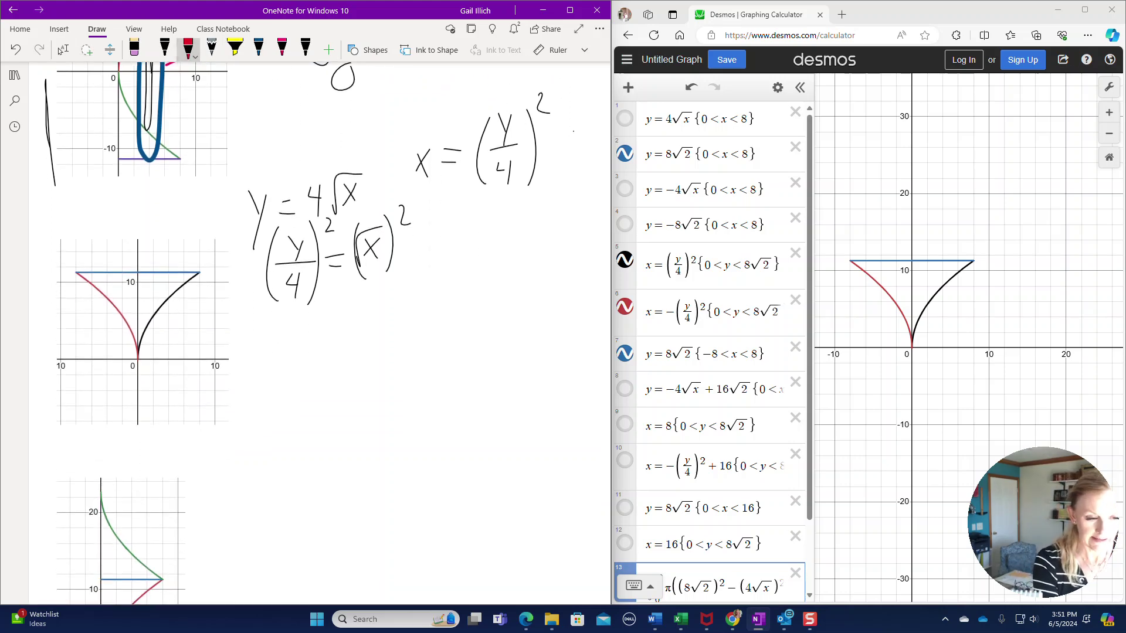
mouse_move(127, 321)
mouse_down()
mouse_move(155, 313)
mouse_move(124, 317)
mouse_move(115, 303)
mouse_move(166, 302)
mouse_move(110, 300)
mouse_move(130, 287)
mouse_move(186, 288)
mouse_move(99, 285)
mouse_up()
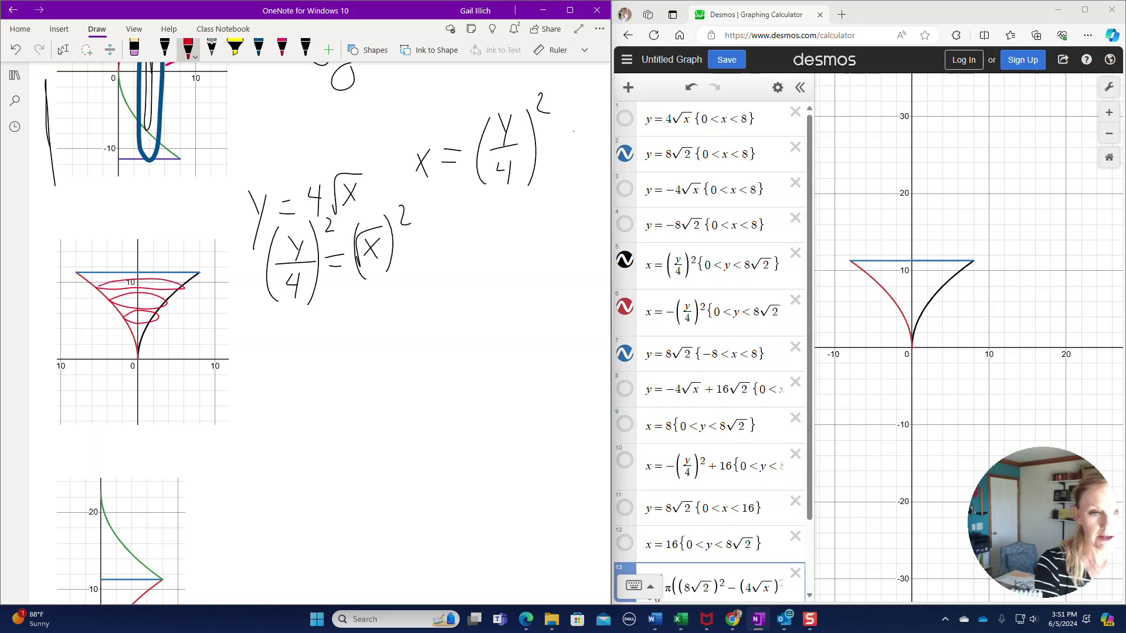
Trace a blue radius near y = 10 and draw a black integral sign below the equations
click(258, 50)
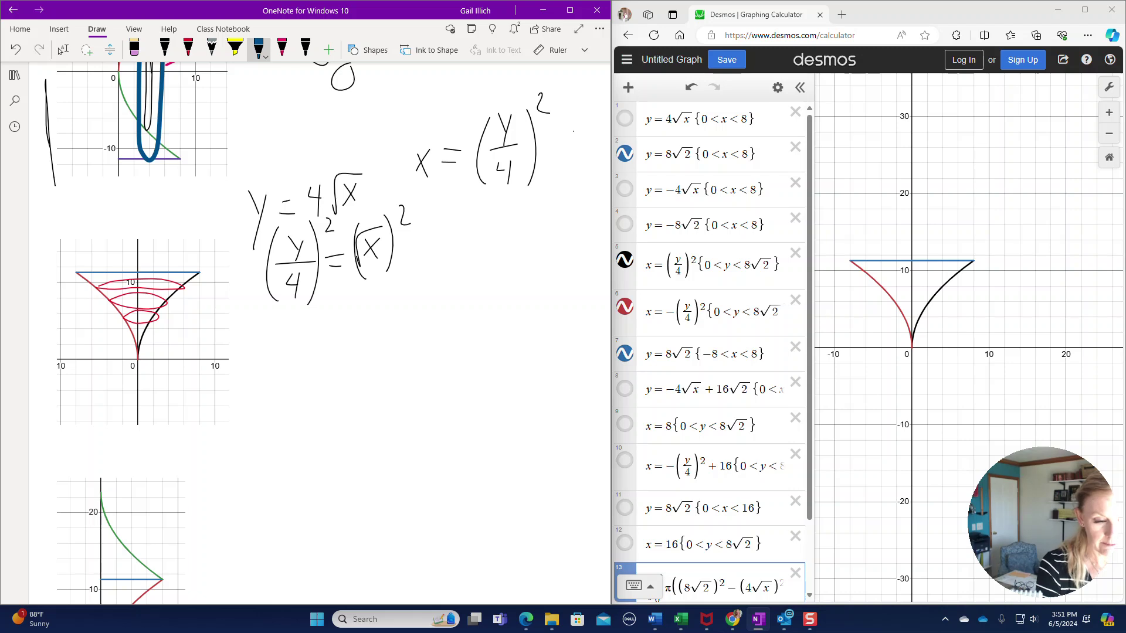
drag(138, 285, 180, 287)
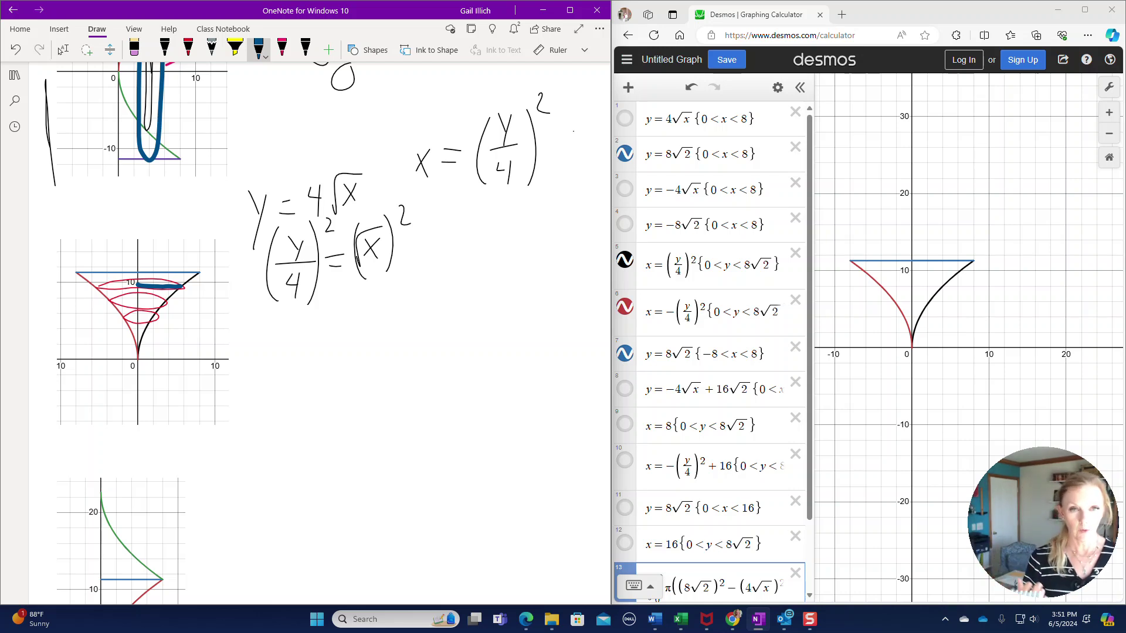
click(165, 49)
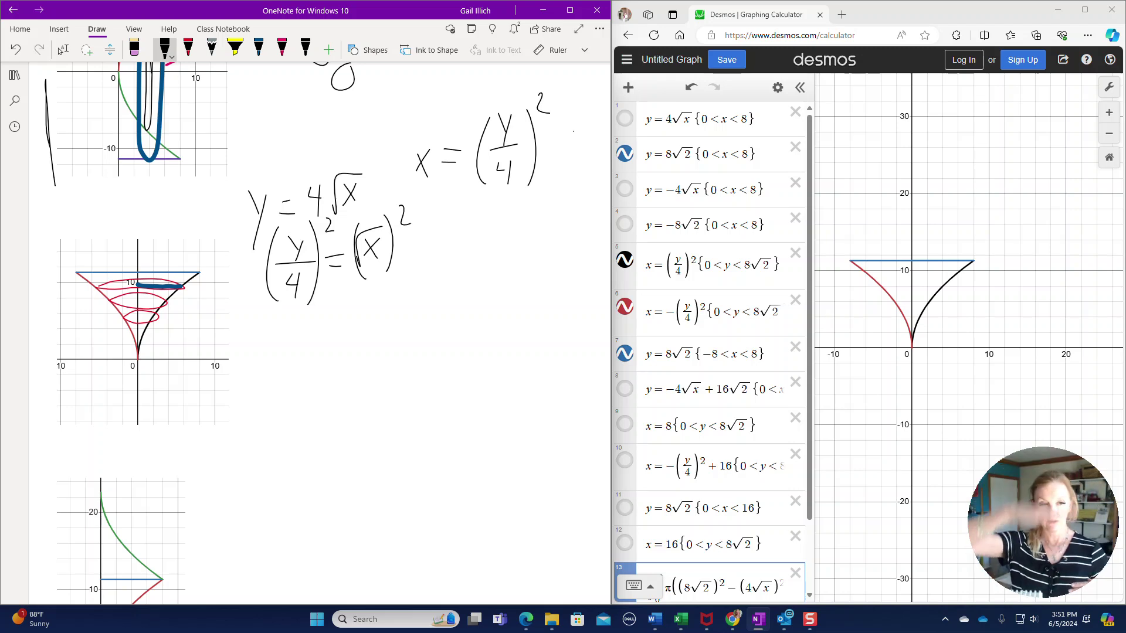
drag(292, 331, 275, 412)
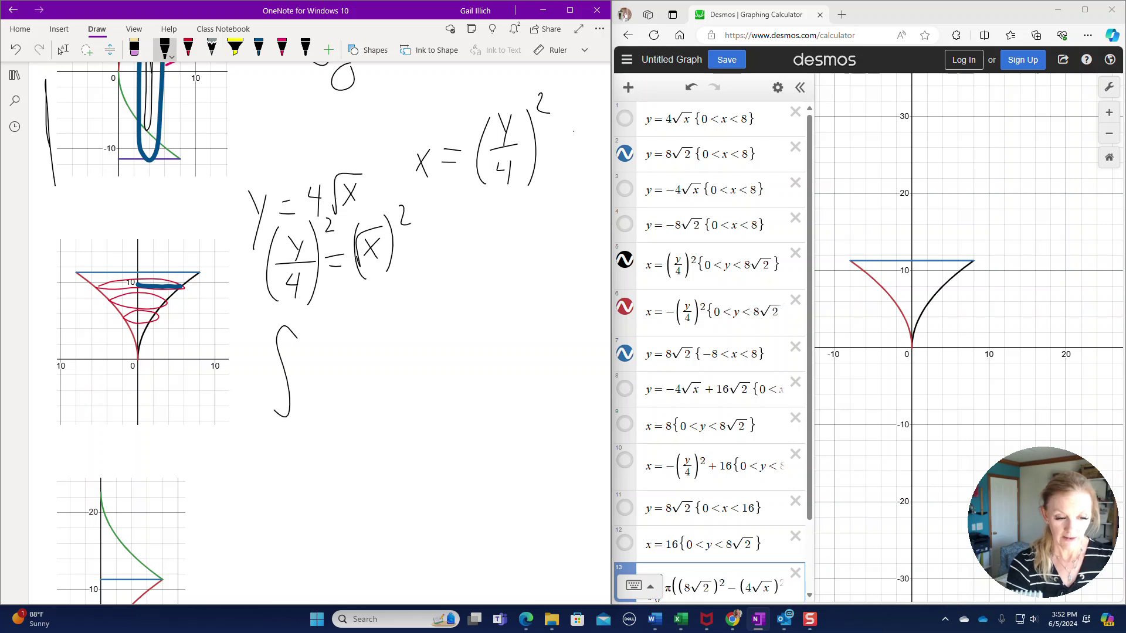
Write limits 0 and 8√2 with π and an opening parenthesis, and highlight the slice near y = 10 in yellow
mouse_move(310, 411)
mouse_down()
mouse_move(298, 427)
mouse_move(309, 410)
mouse_up()
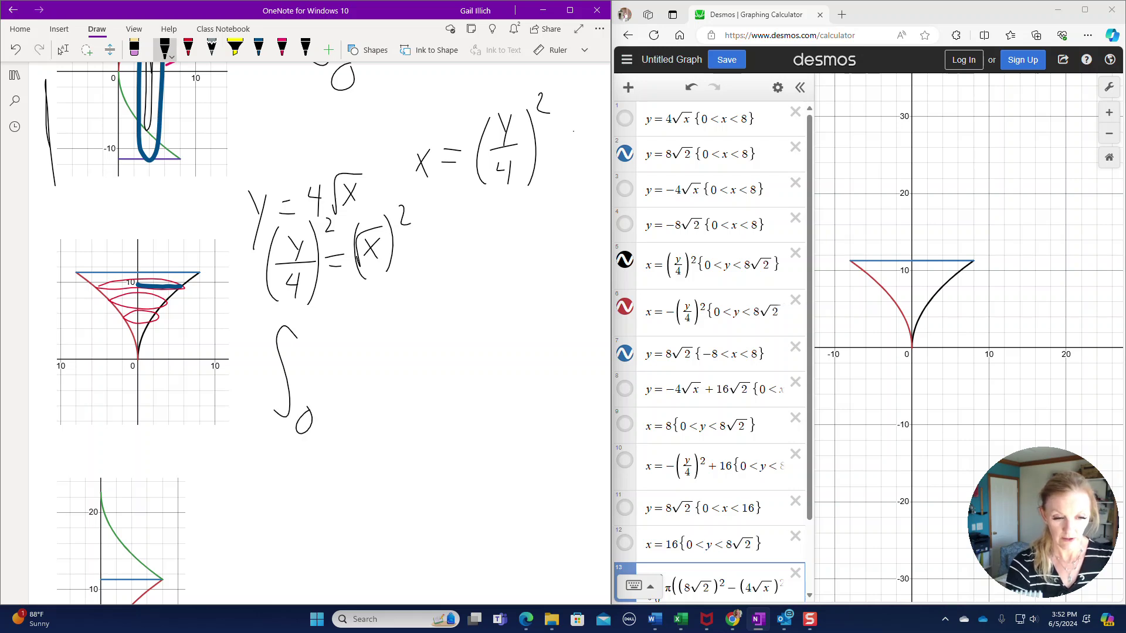
mouse_move(314, 319)
mouse_down()
mouse_move(305, 326)
mouse_move(314, 336)
mouse_move(343, 306)
mouse_move(350, 330)
mouse_up()
mouse_move(342, 374)
mouse_down()
mouse_move(340, 394)
mouse_move(355, 359)
mouse_up()
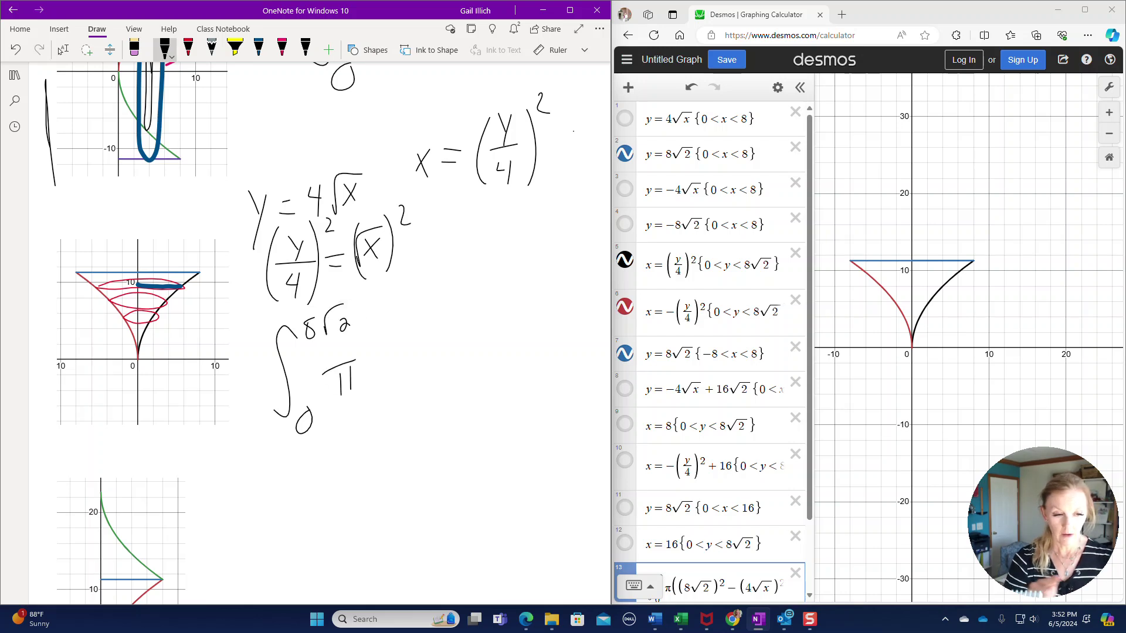
drag(384, 338, 384, 415)
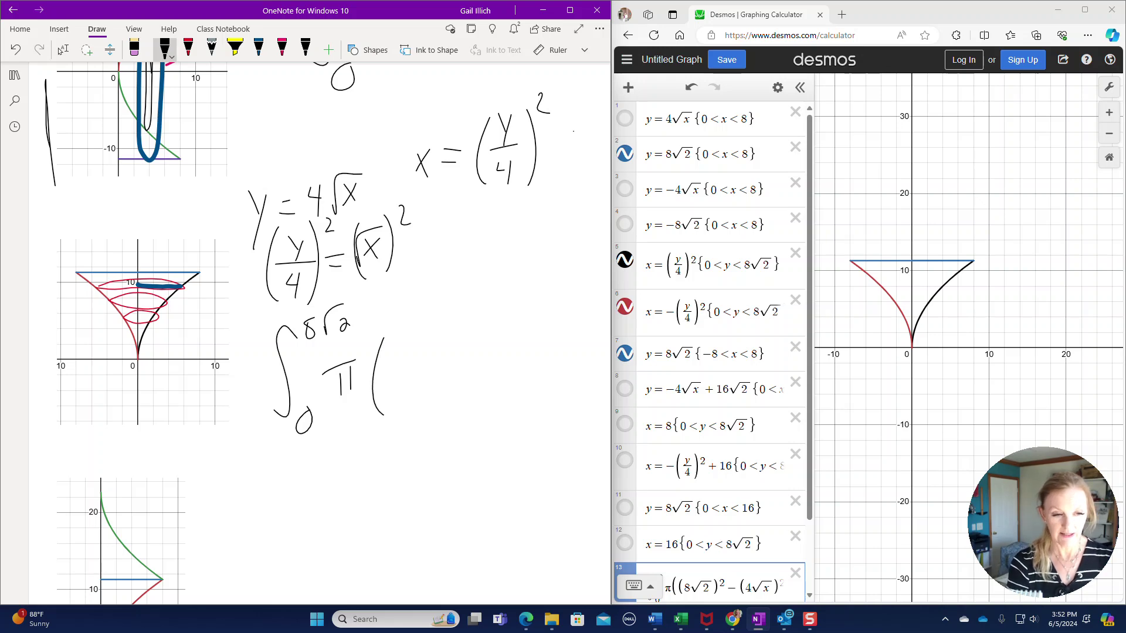
click(235, 49)
drag(141, 286, 179, 286)
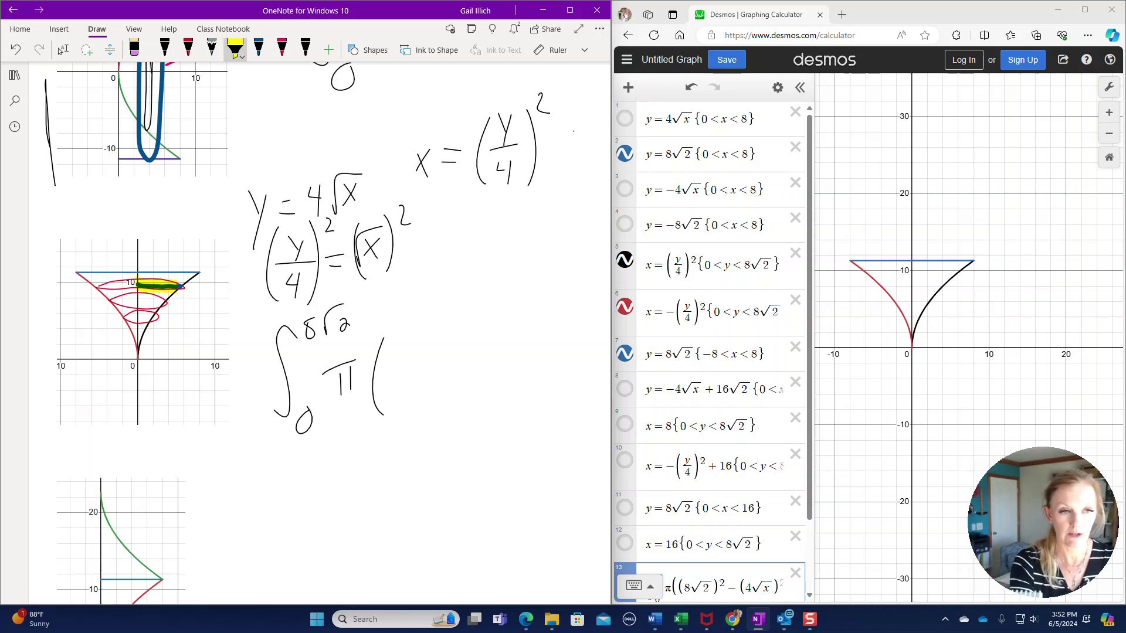
click(165, 50)
Complete the integrand as ((y/4)²)² dy in black ink
drag(403, 349, 417, 389)
drag(426, 331, 432, 330)
mouse_move(397, 374)
mouse_down()
mouse_move(437, 365)
mouse_move(424, 385)
mouse_up()
drag(430, 376, 423, 409)
mouse_move(433, 330)
mouse_down()
mouse_move(441, 408)
mouse_move(462, 340)
mouse_up()
mouse_move(377, 319)
mouse_down()
mouse_move(365, 350)
mouse_move(380, 423)
mouse_up()
mouse_move(476, 300)
mouse_down()
mouse_move(469, 426)
mouse_move(498, 312)
mouse_up()
drag(522, 364, 520, 378)
mouse_move(527, 337)
mouse_down()
mouse_move(518, 378)
mouse_move(547, 368)
mouse_move(546, 401)
mouse_up()
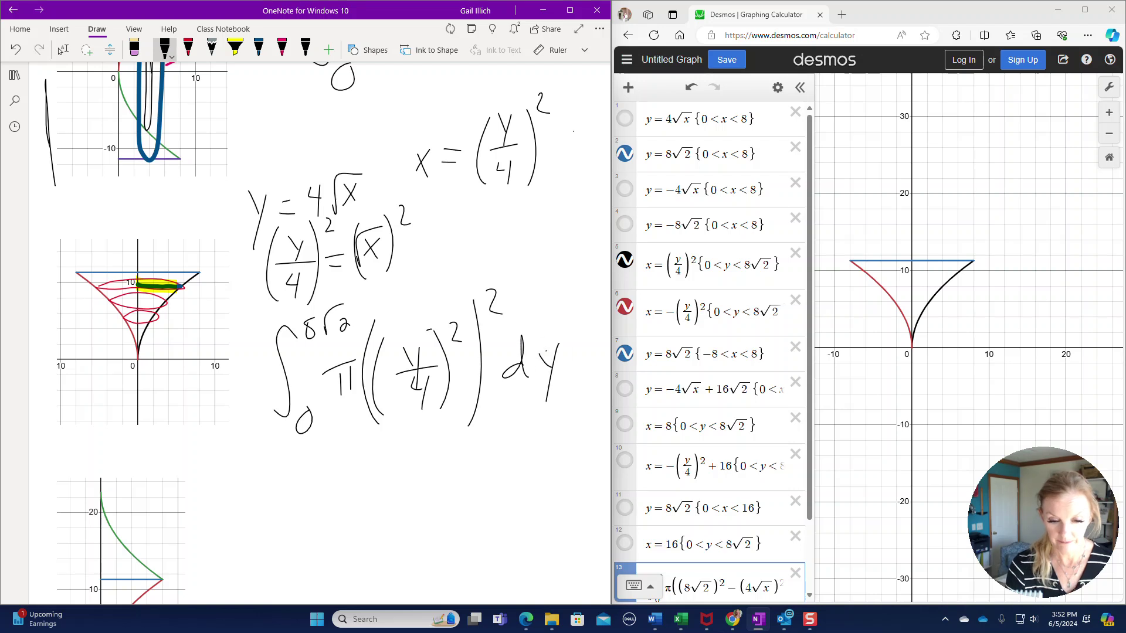
drag(807, 488, 820, 572)
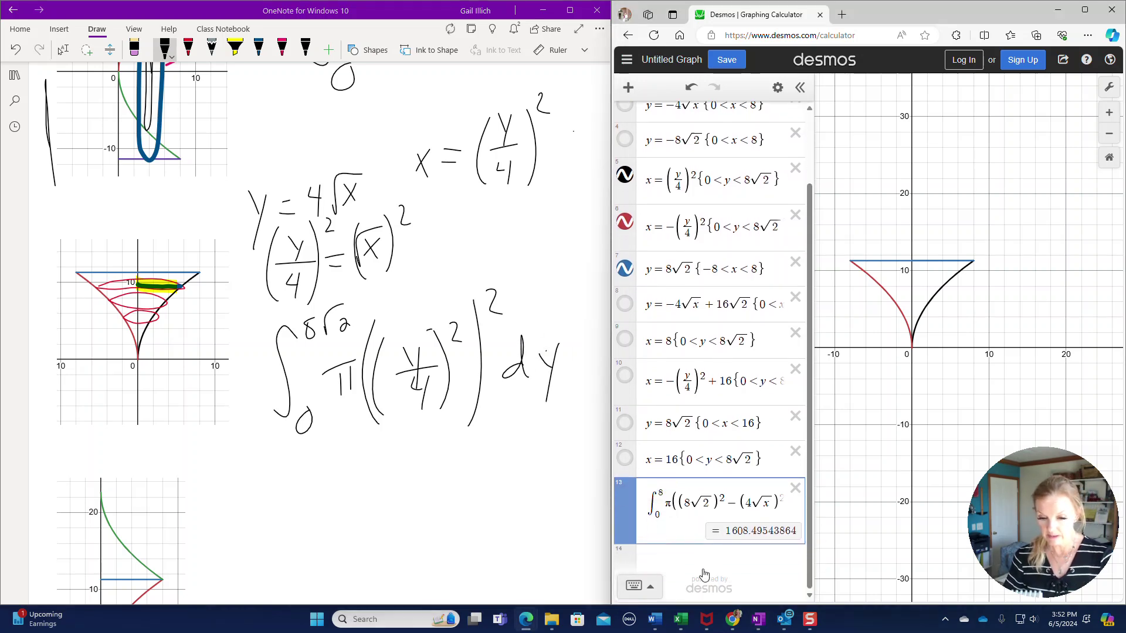
In expression 14, enter ∫ from 0 to 8√2 of π((y/4)²)² dy, giving 454.951212867
click(667, 565)
text(int)
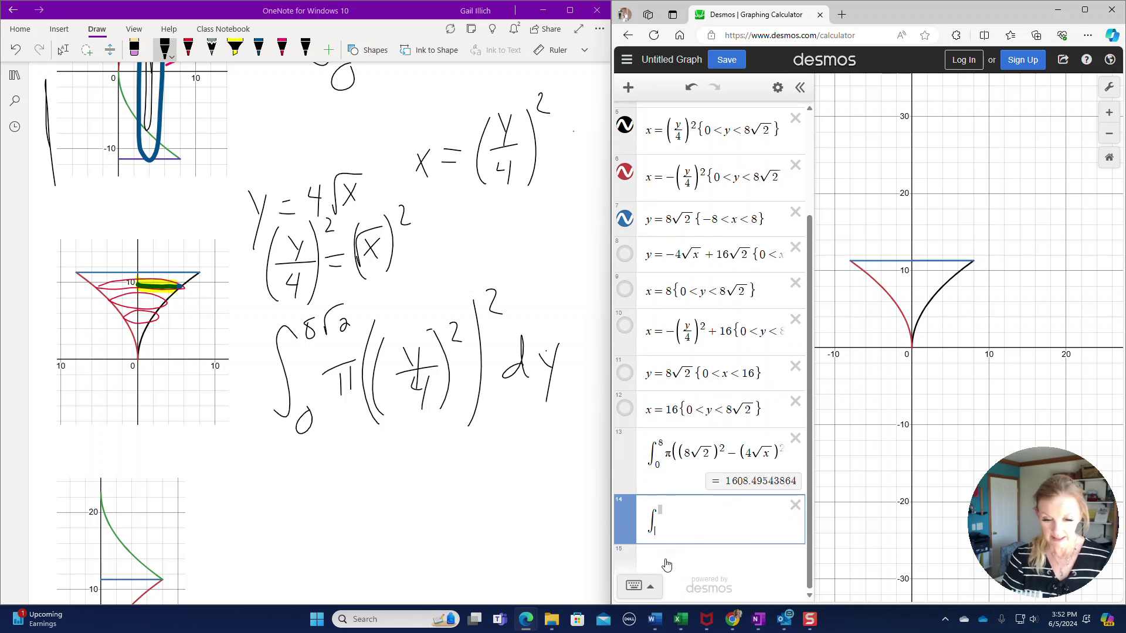
text(0)
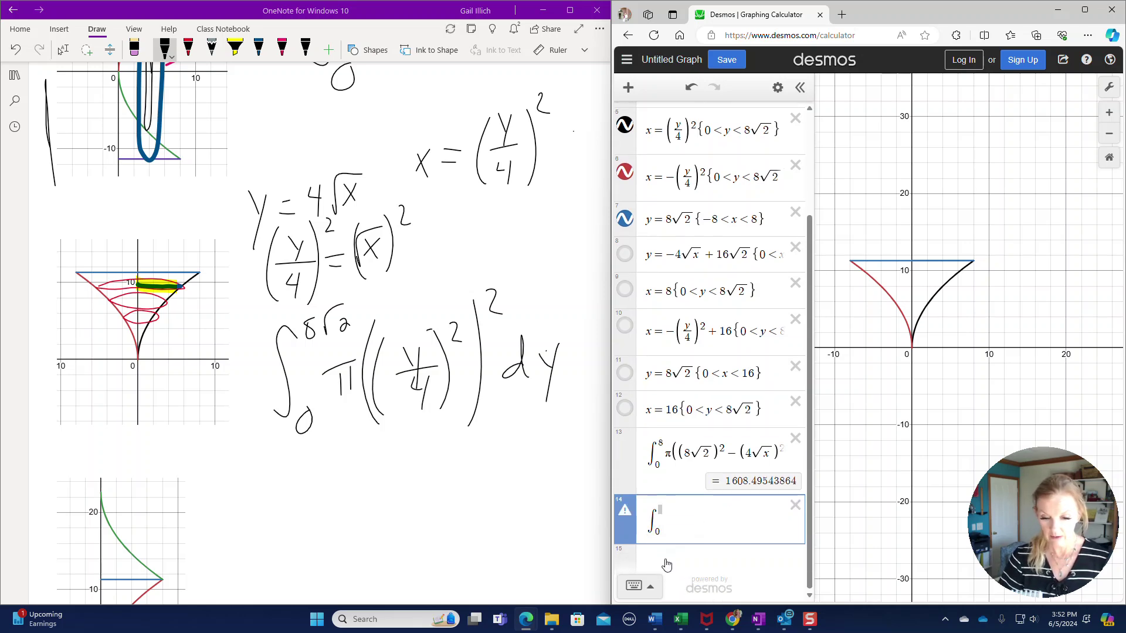
key(Right)
text(8sqrt)
text(2)
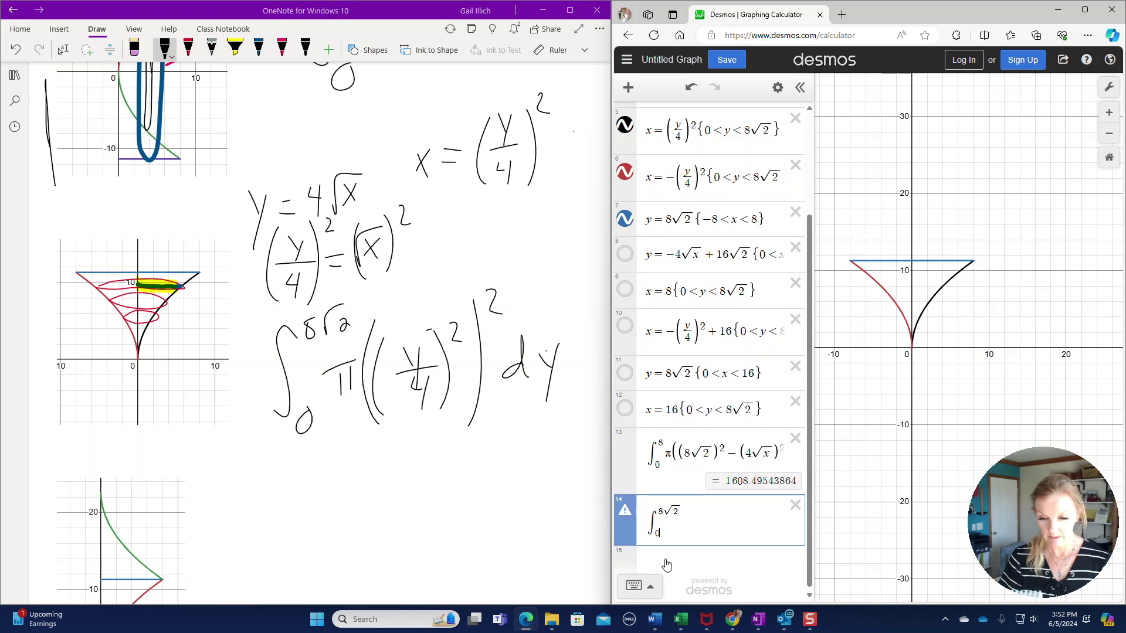
text(pi)
text(()
text(()
text(y/4)
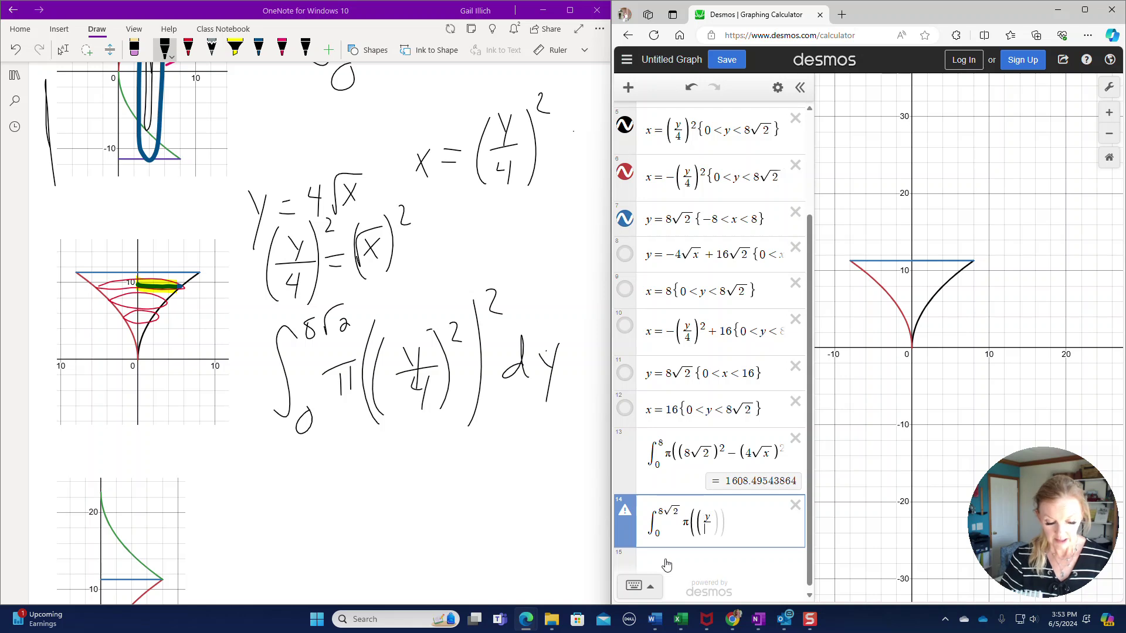
key(BackSpace)
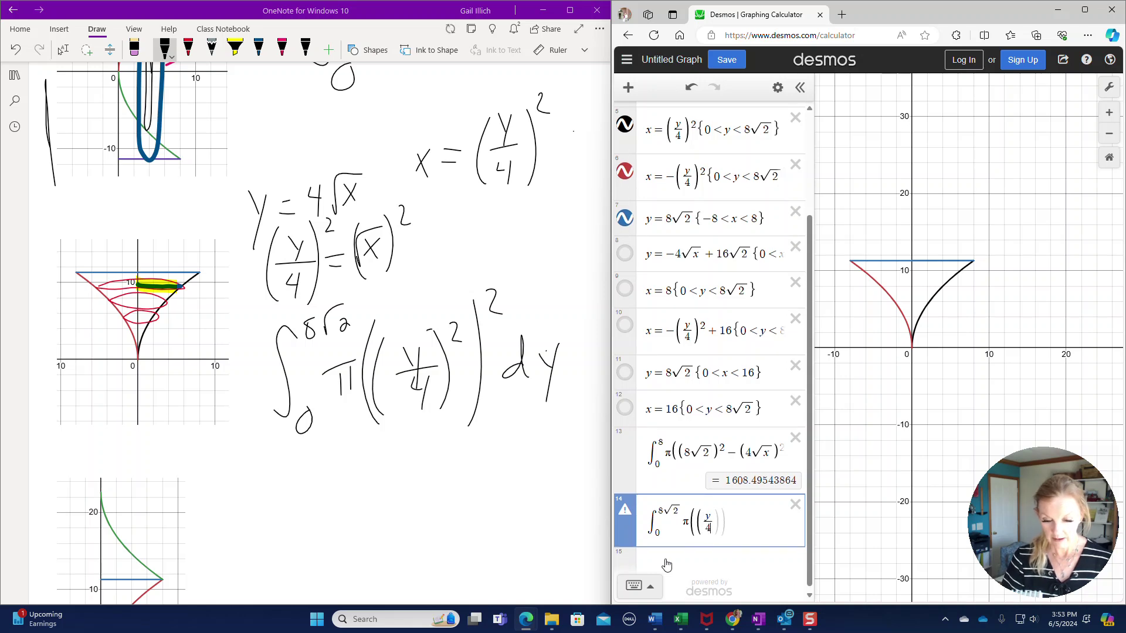
text()^2)
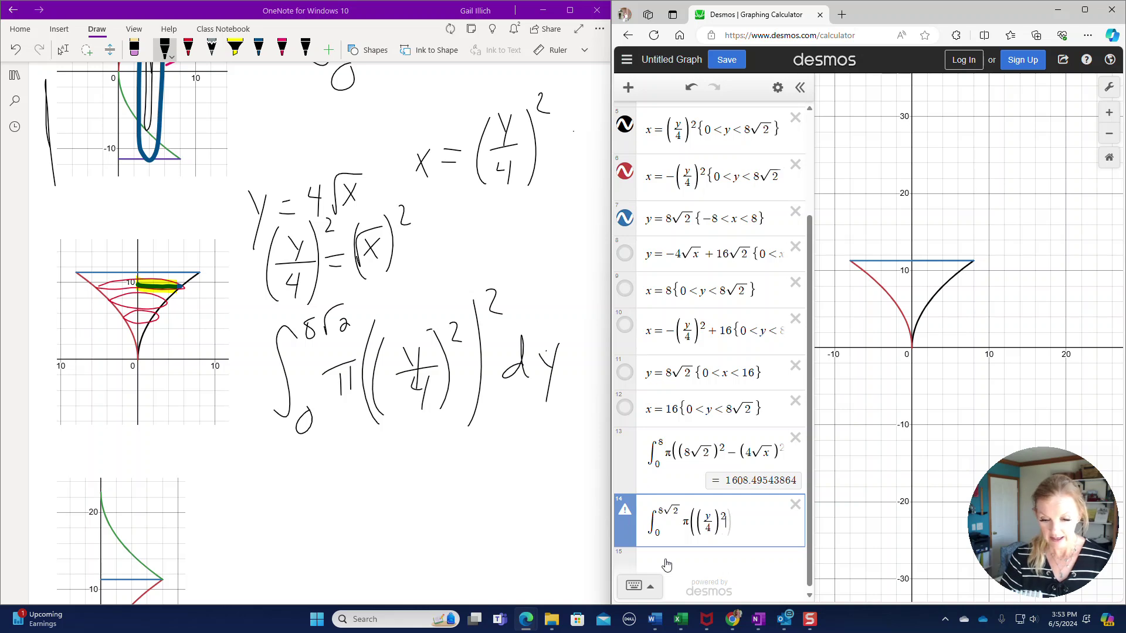
key(Right)
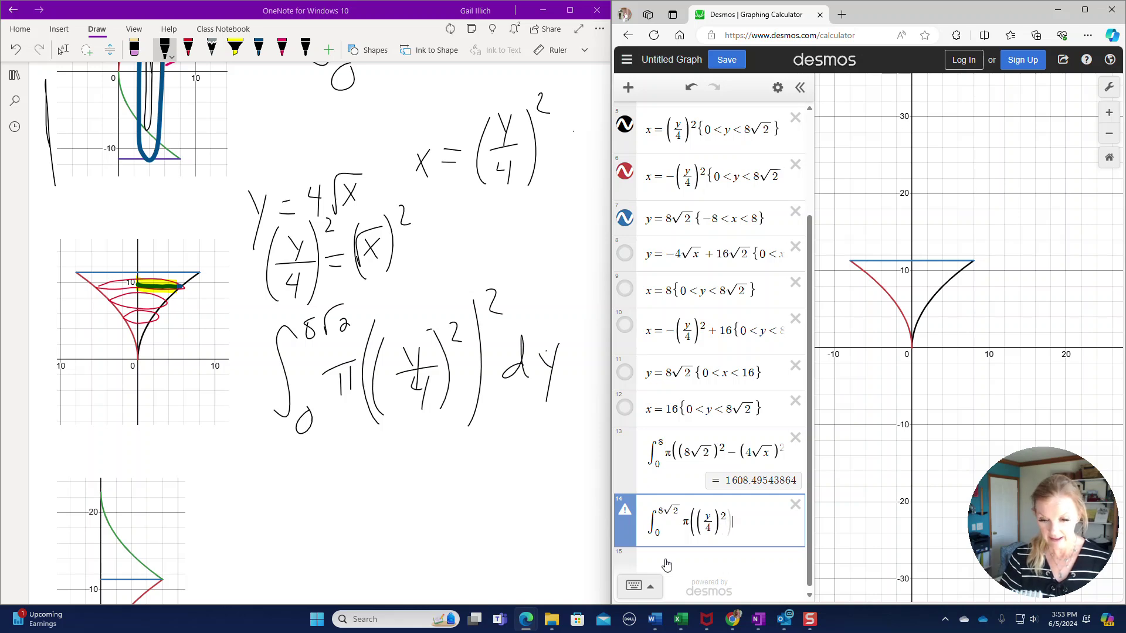
text()^2)
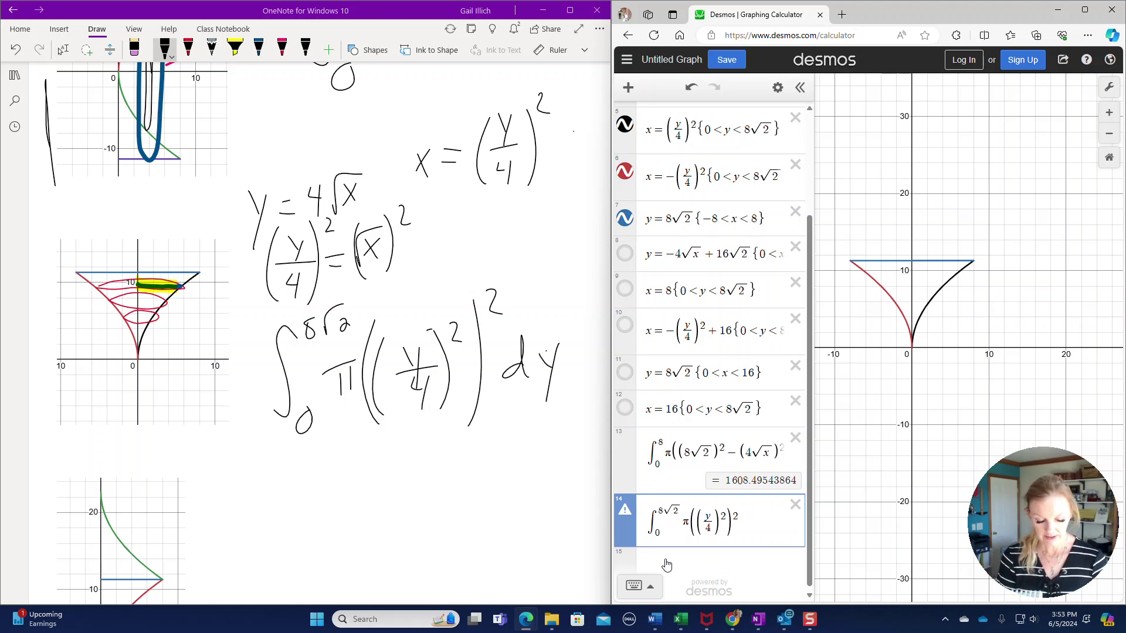
text(dy)
key(BackSpace)
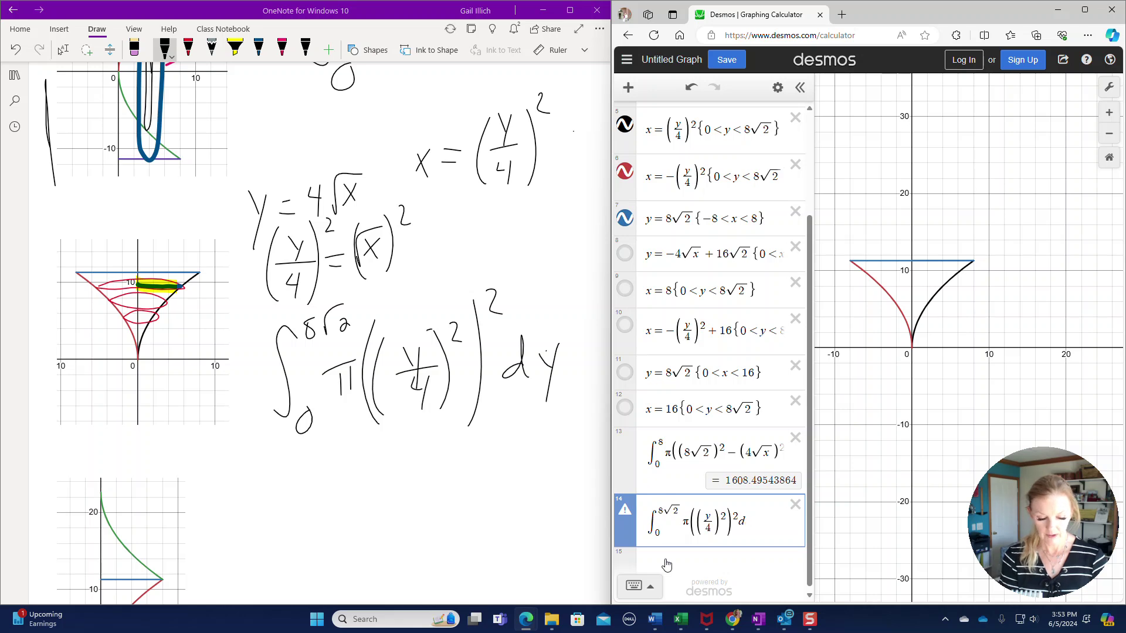
text(y)
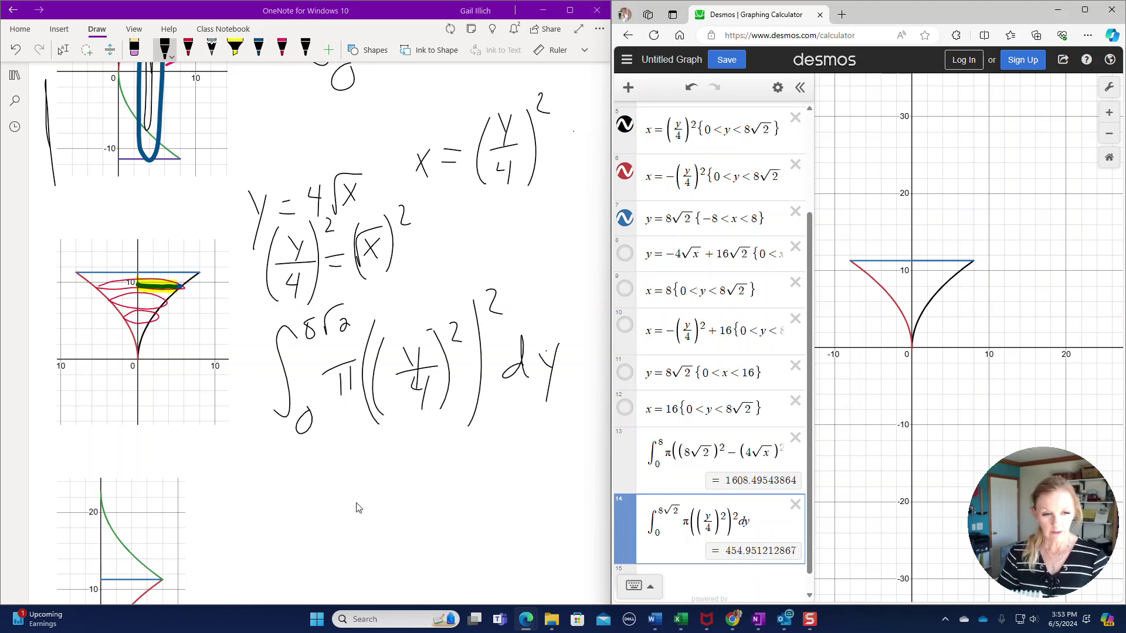
scroll(359, 508, up, 3)
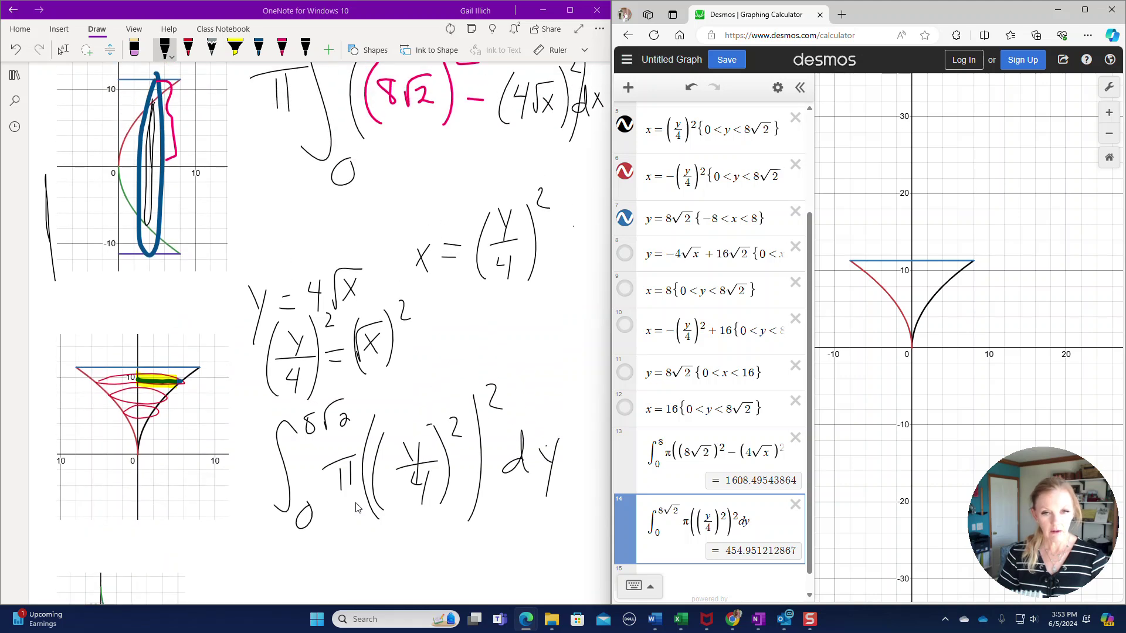
Scroll down the page to the 20/10 graph and the graph below it
scroll(552, 478, down, 3)
scroll(552, 479, down, 12)
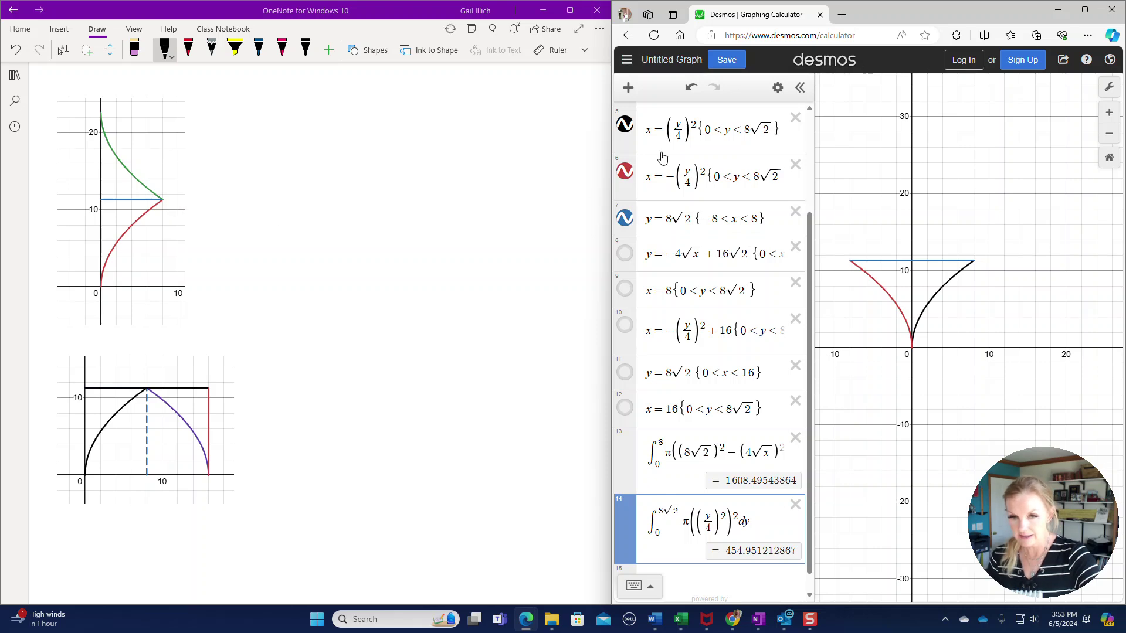
Hide the black x=(y/4)² curve, the mirrored red curve and both y=8√2 lines
scroll(811, 246, up, 3)
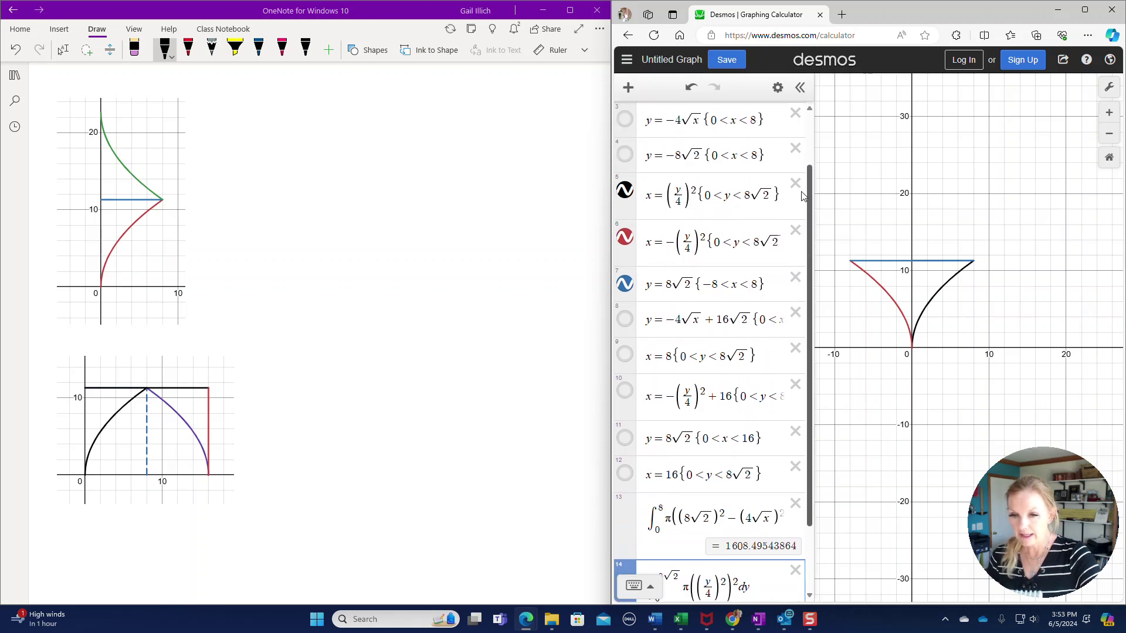
click(624, 253)
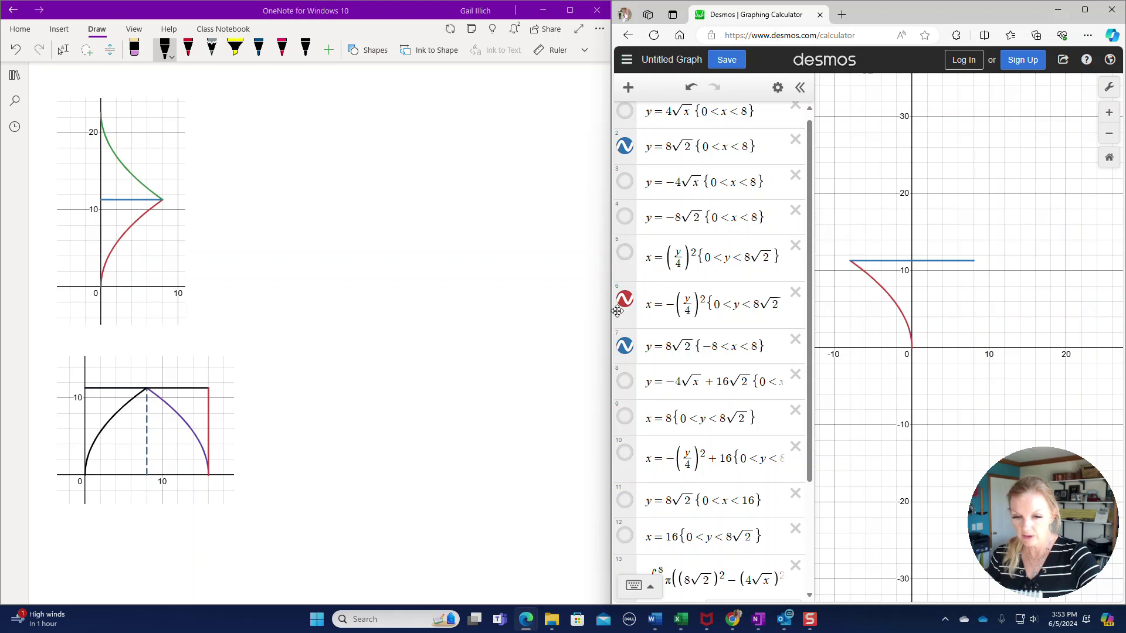
click(624, 300)
click(624, 346)
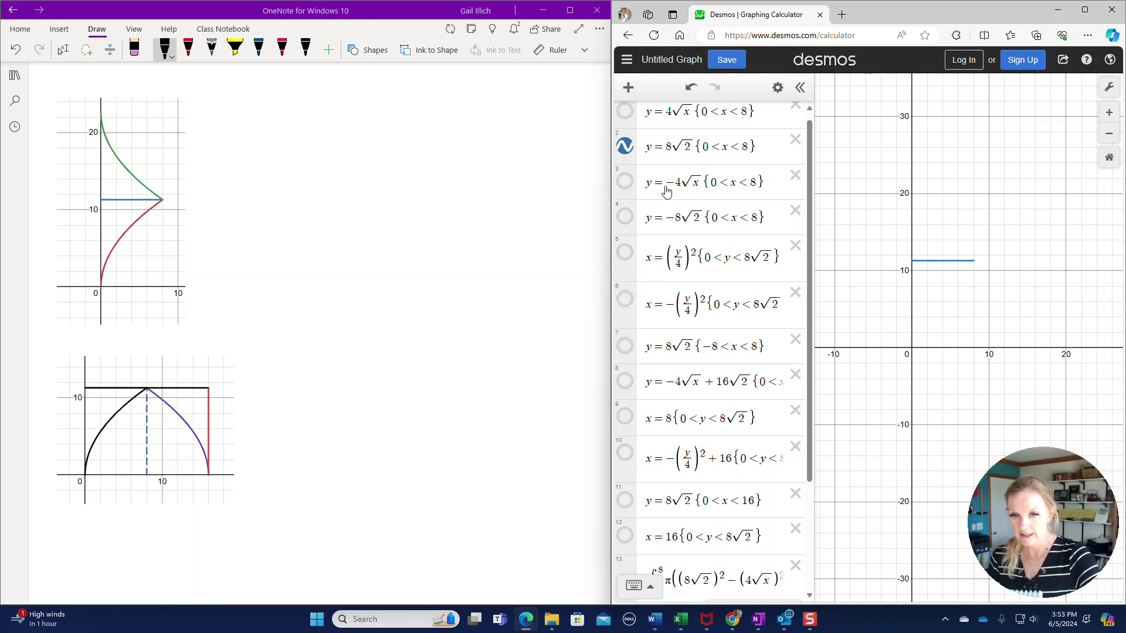
click(624, 146)
Show the red y=4√x curve, the 0–8 y=8√2 line and the green −4√x+16√2 curve, widening the list
scroll(805, 137, up, 1)
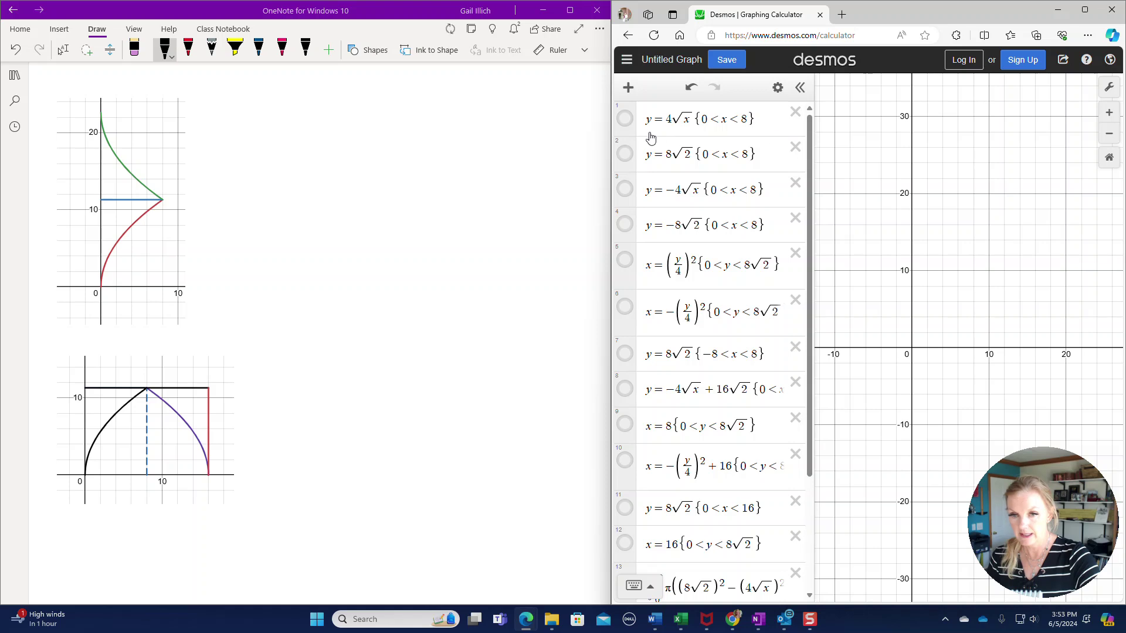
click(623, 122)
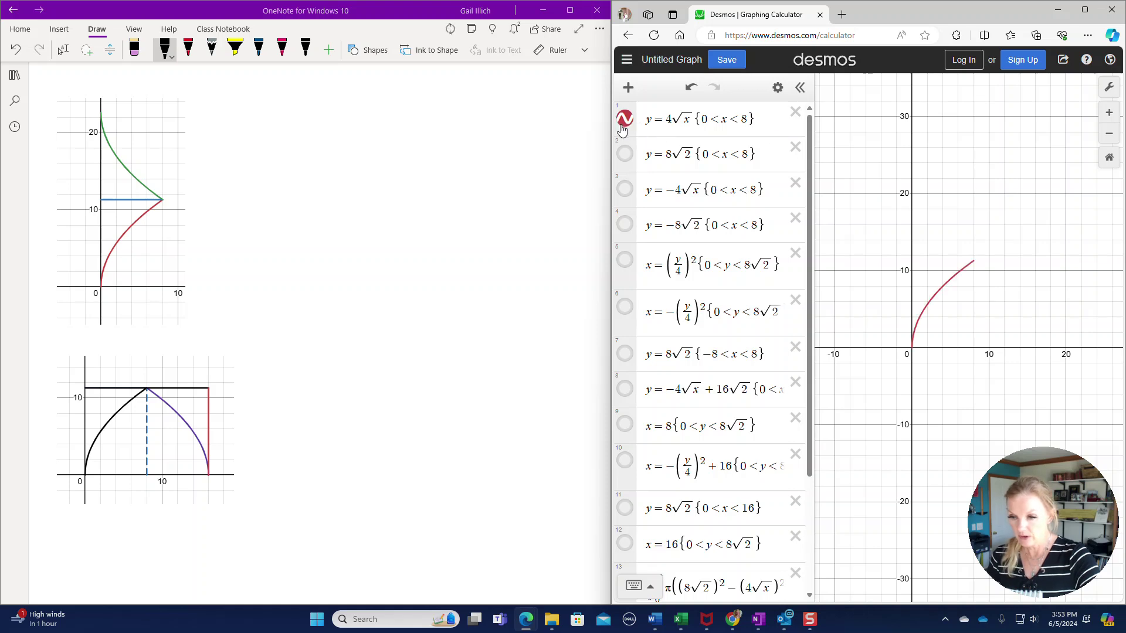
click(626, 155)
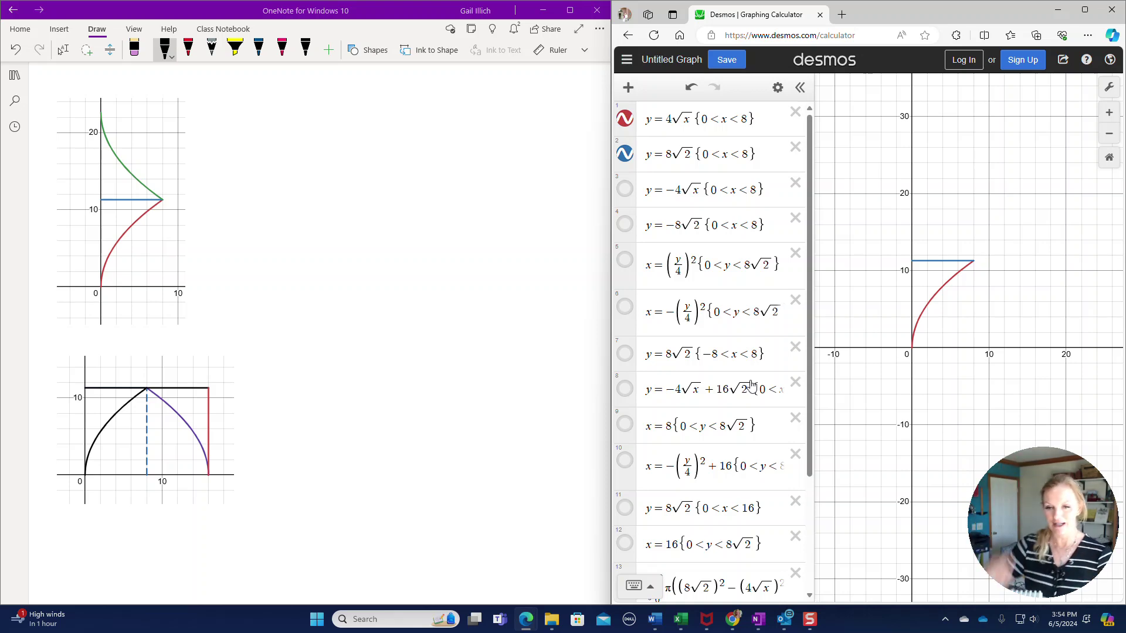
click(626, 392)
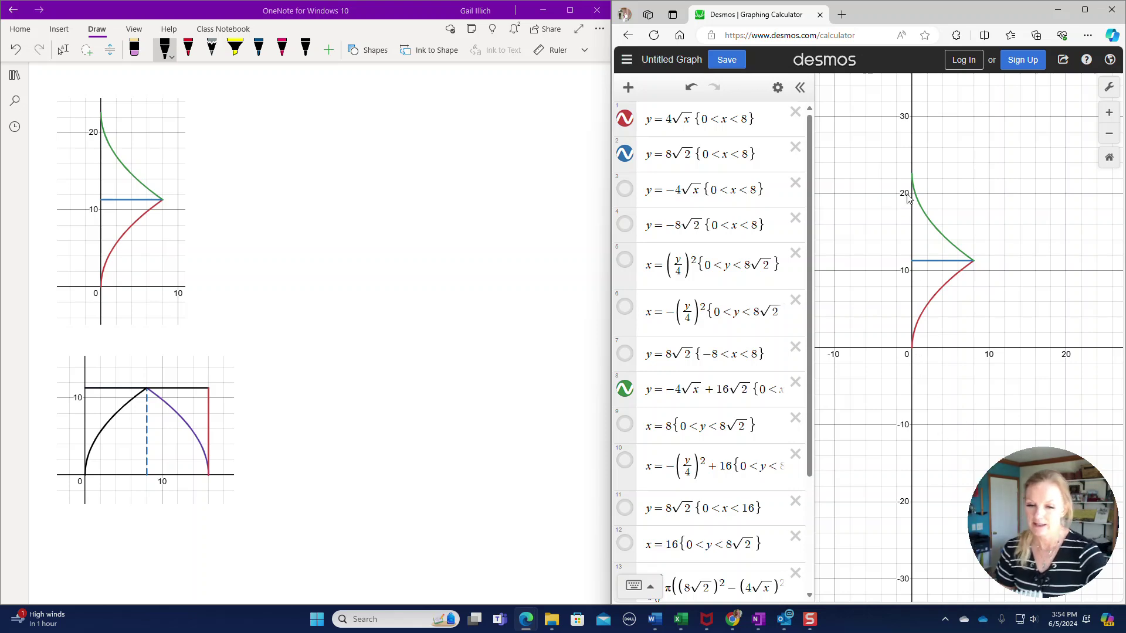
drag(817, 378, 845, 379)
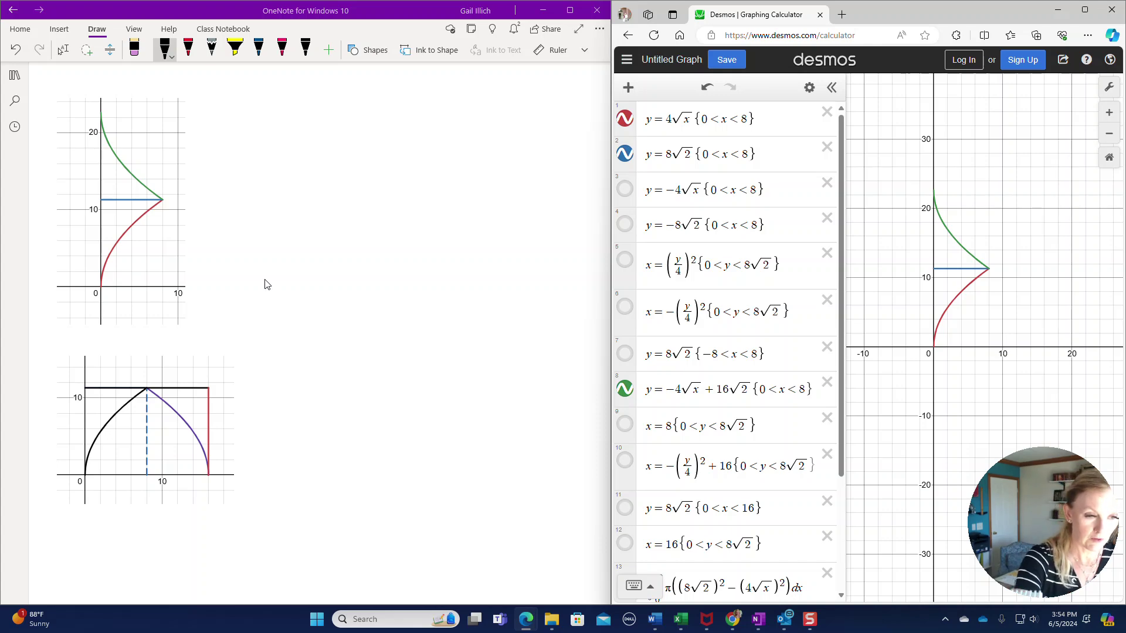
Sketch a vertical disk slice, draw its radius in blue and highlight it in yellow
mouse_move(115, 154)
mouse_down()
mouse_move(111, 232)
mouse_move(129, 206)
mouse_move(122, 157)
mouse_up()
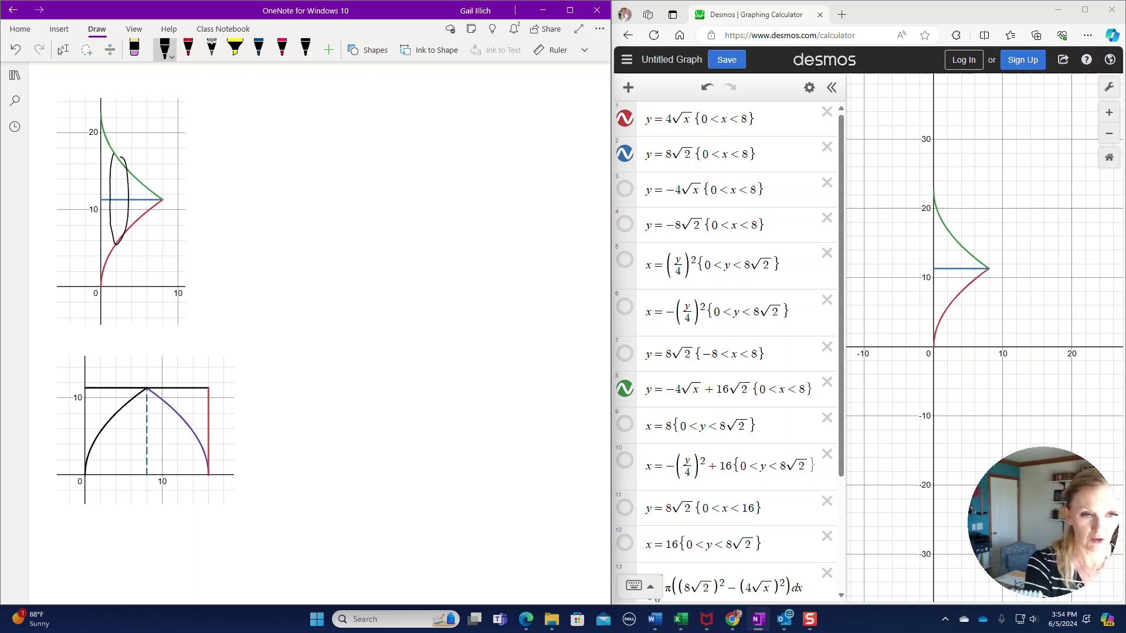
click(258, 48)
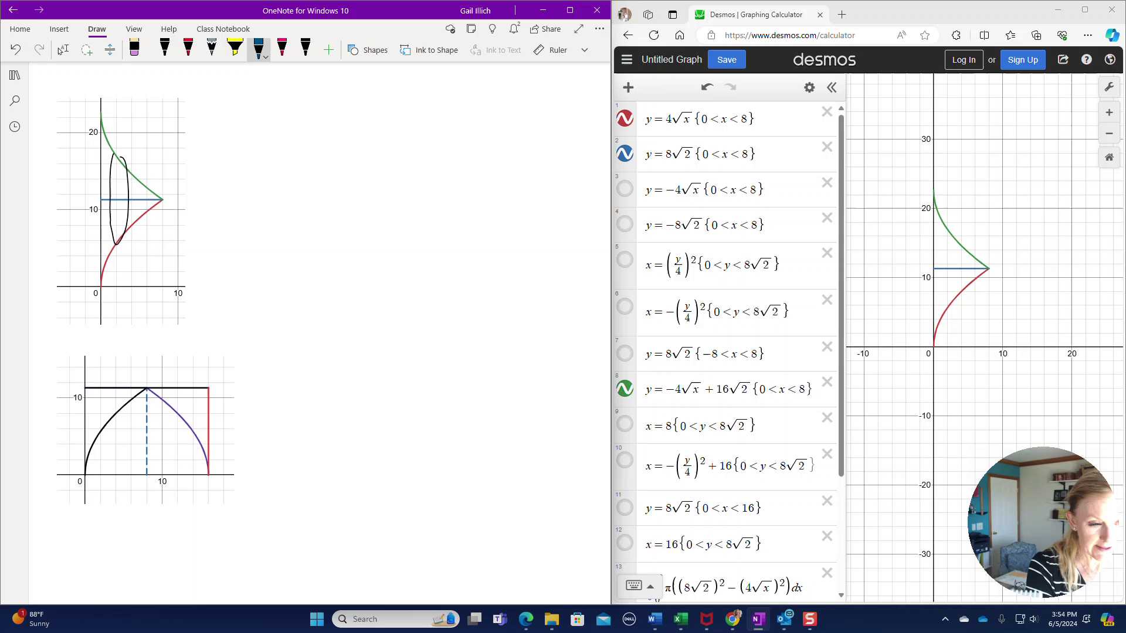
drag(118, 198, 118, 241)
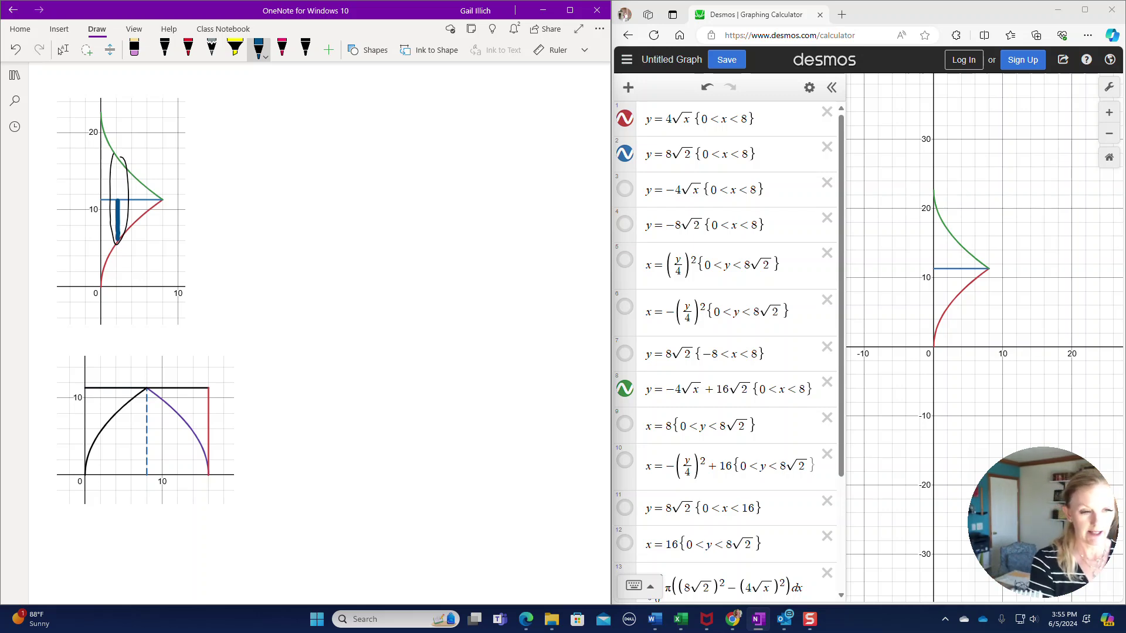
click(235, 46)
drag(118, 193, 119, 284)
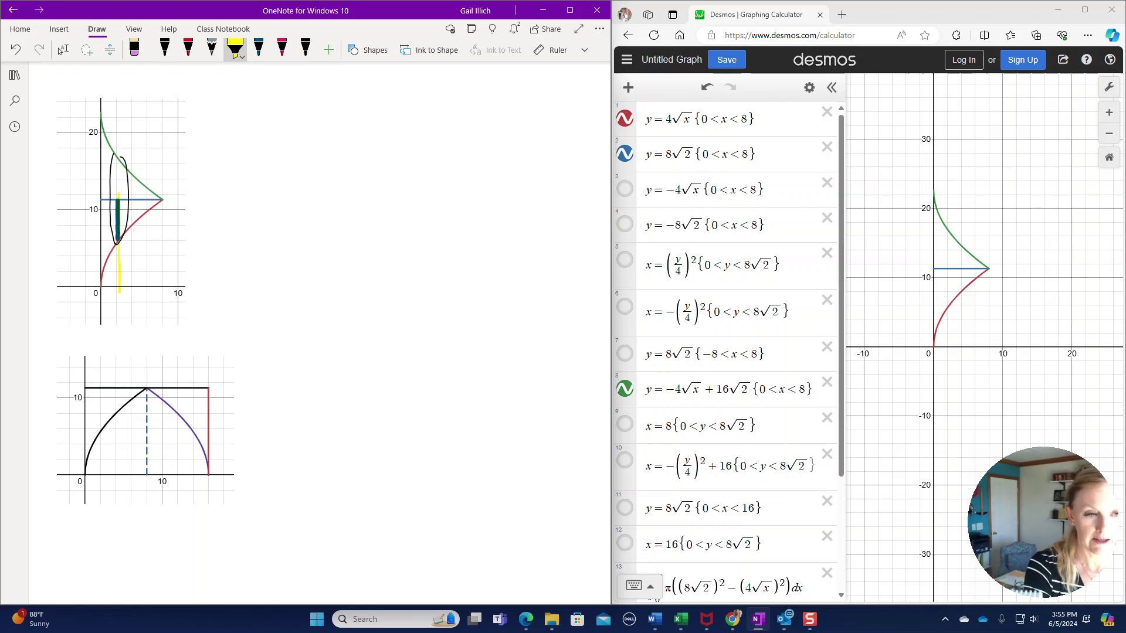
In red ink, mark the radius below the slice and write 'r =' beside the upper graph
click(188, 50)
drag(122, 243, 124, 283)
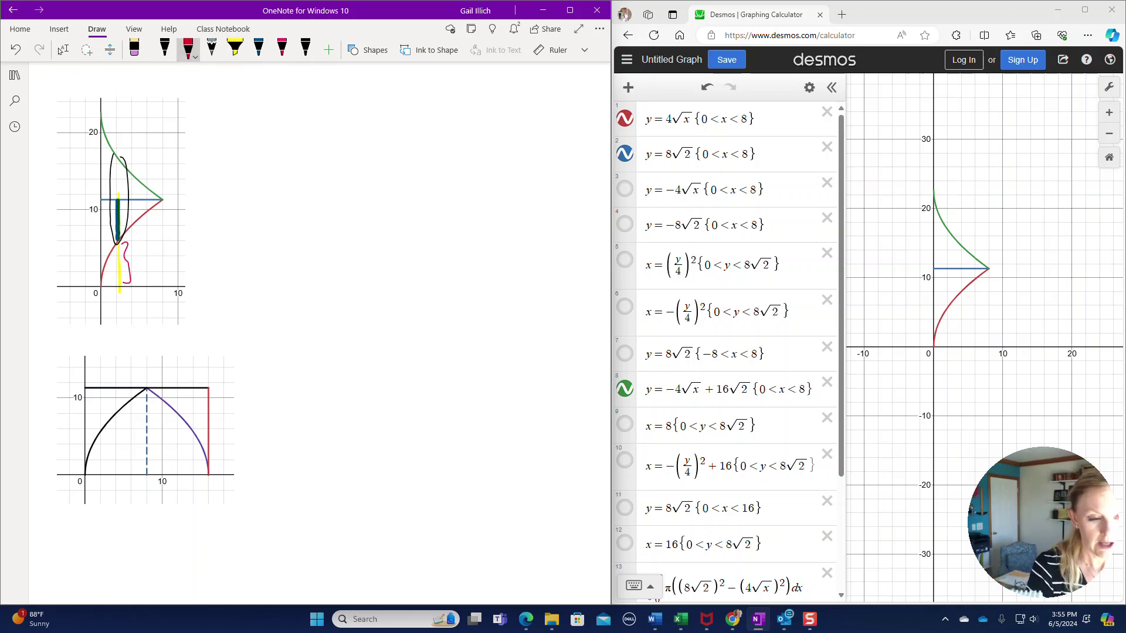
drag(210, 200, 249, 199)
mouse_move(231, 211)
mouse_down()
mouse_move(270, 192)
mouse_move(277, 213)
mouse_move(284, 194)
mouse_move(307, 215)
mouse_move(306, 198)
mouse_move(329, 180)
mouse_move(319, 211)
mouse_move(363, 194)
mouse_up()
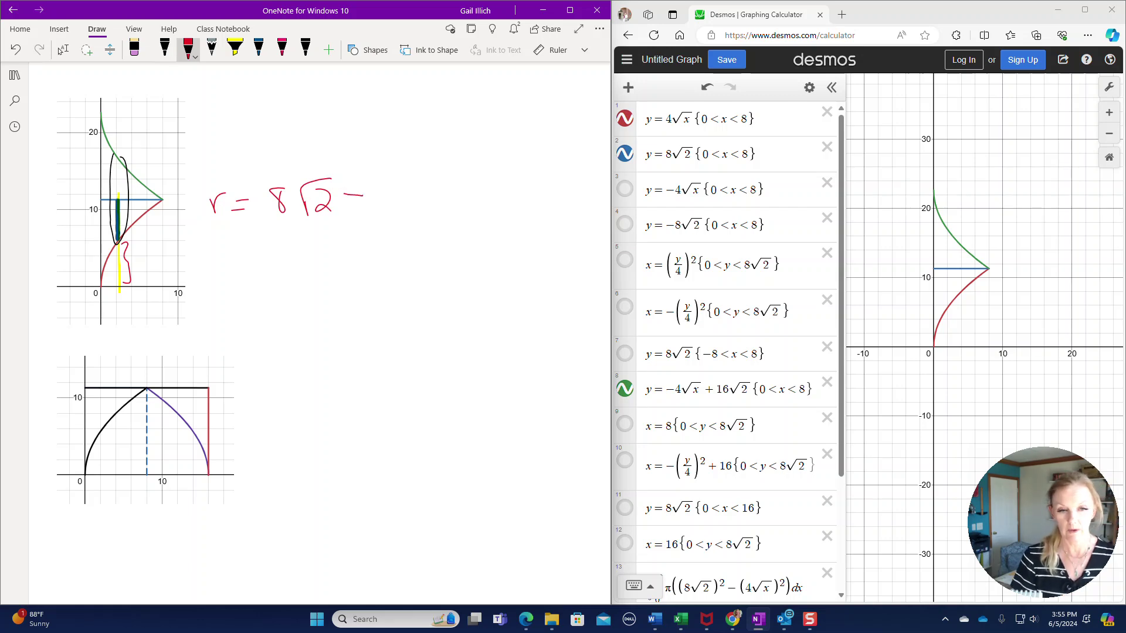
Complete the red radius as r = 8√2 − 4√x
drag(394, 175, 394, 214)
mouse_move(410, 203)
mouse_down()
mouse_move(414, 212)
mouse_move(444, 170)
mouse_move(443, 208)
mouse_up()
drag(441, 187, 424, 212)
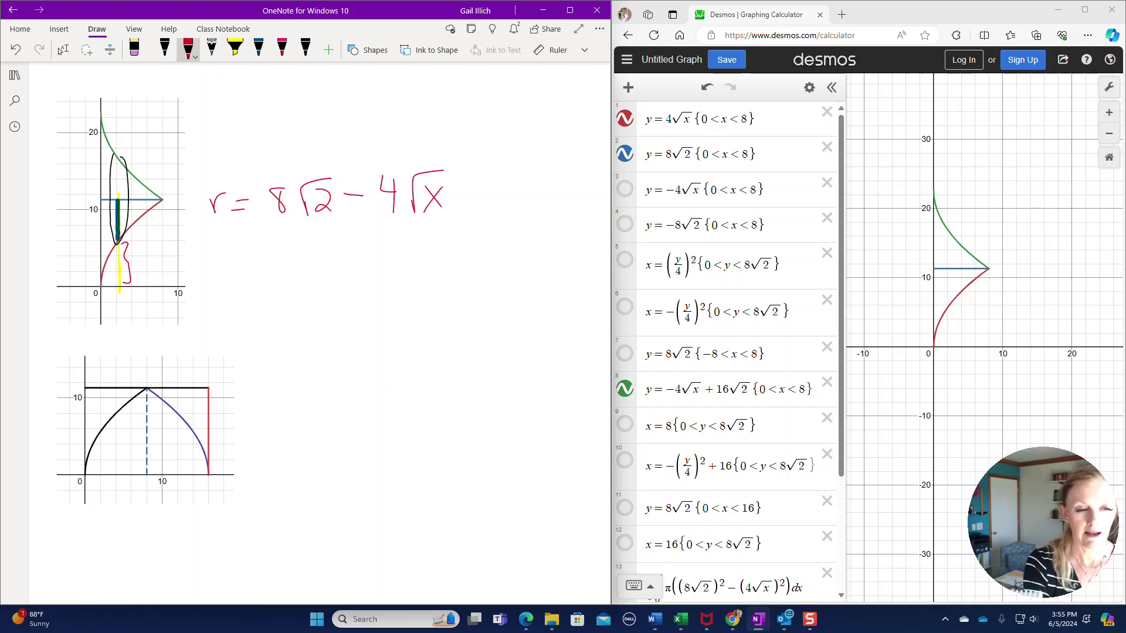
In dark blue ink, write an integral sign with limits 0 to 8 followed by π
click(258, 49)
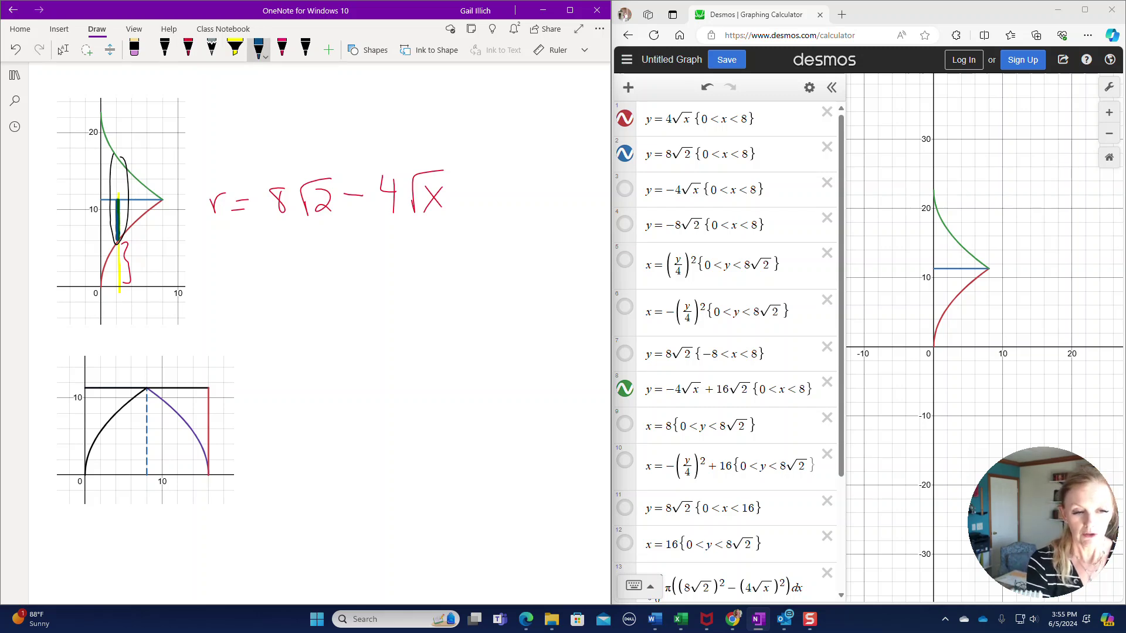
mouse_move(286, 243)
mouse_down()
mouse_move(282, 310)
mouse_move(265, 317)
mouse_up()
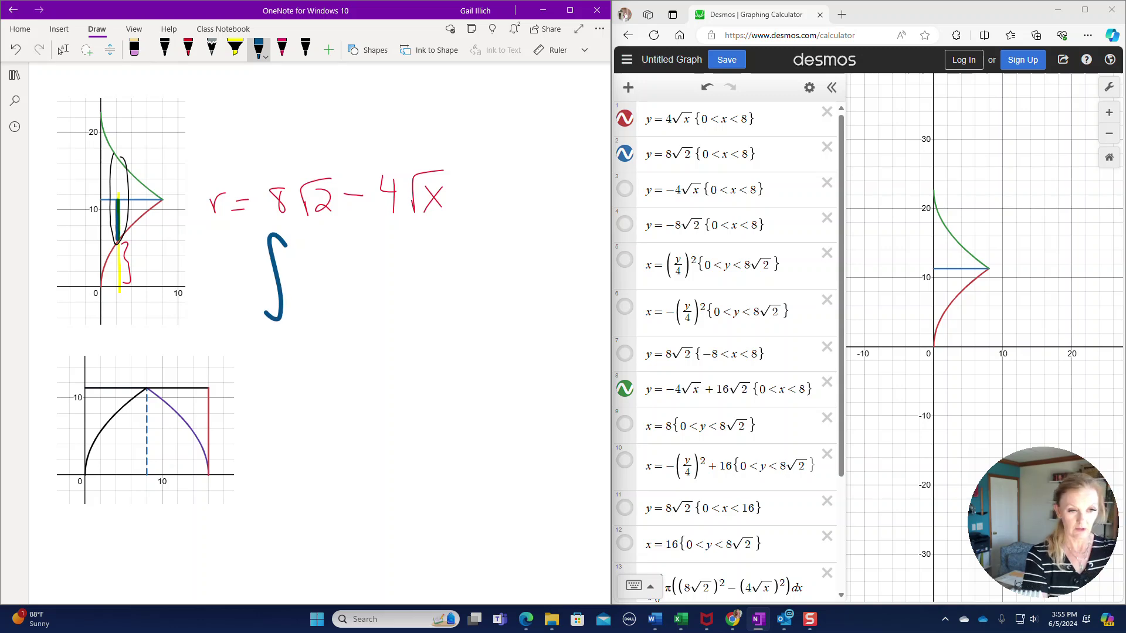
mouse_move(299, 320)
mouse_down()
mouse_move(292, 337)
mouse_move(299, 320)
mouse_up()
mouse_move(311, 232)
mouse_down()
mouse_move(301, 245)
mouse_move(310, 230)
mouse_up()
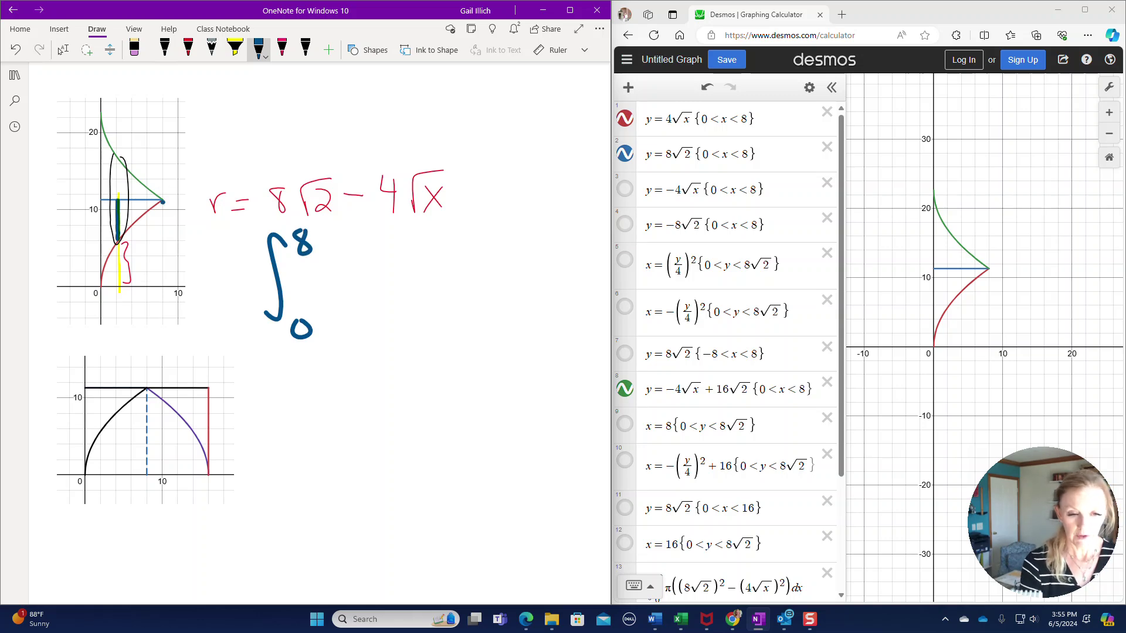
drag(319, 276, 318, 297)
mouse_move(329, 270)
mouse_down()
mouse_move(330, 297)
mouse_move(339, 262)
mouse_up()
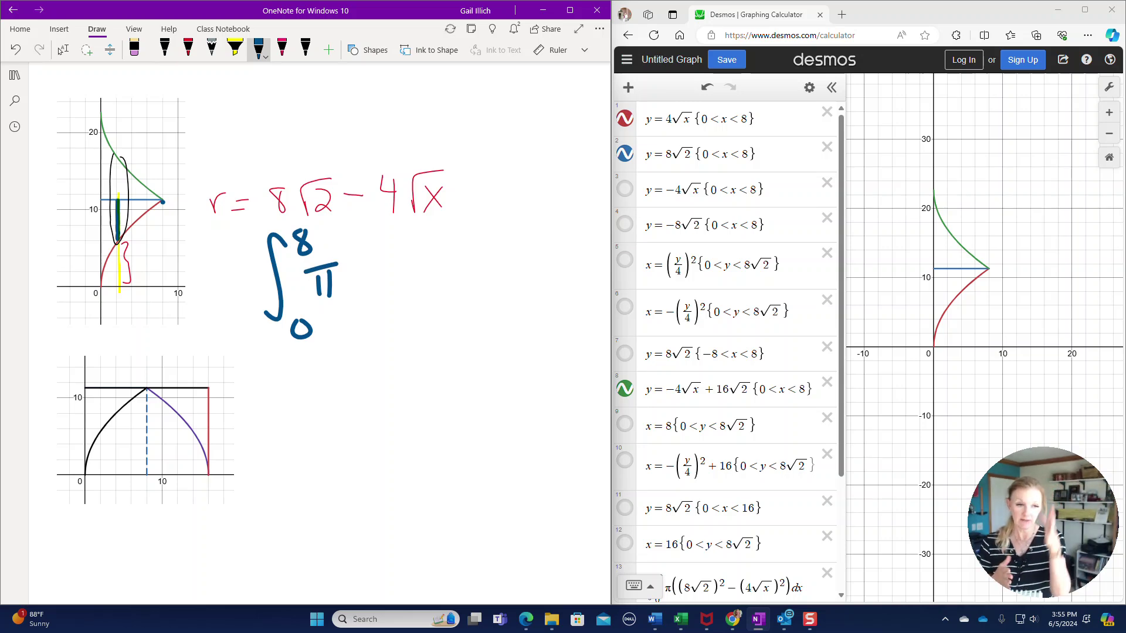
Write (8√2 − 4√x)² dx to complete the volume integral
drag(361, 246, 361, 327)
mouse_move(378, 263)
mouse_down()
mouse_move(375, 295)
mouse_move(415, 256)
mouse_up()
mouse_move(398, 271)
mouse_down()
mouse_move(415, 289)
mouse_move(465, 270)
mouse_up()
drag(462, 253, 461, 286)
drag(472, 277, 498, 247)
mouse_move(484, 265)
mouse_down()
mouse_move(500, 280)
mouse_move(483, 285)
mouse_up()
mouse_move(505, 230)
mouse_down()
mouse_move(516, 244)
mouse_move(509, 318)
mouse_move(530, 237)
mouse_move(549, 241)
mouse_move(557, 275)
mouse_move(591, 270)
mouse_up()
drag(591, 247, 576, 269)
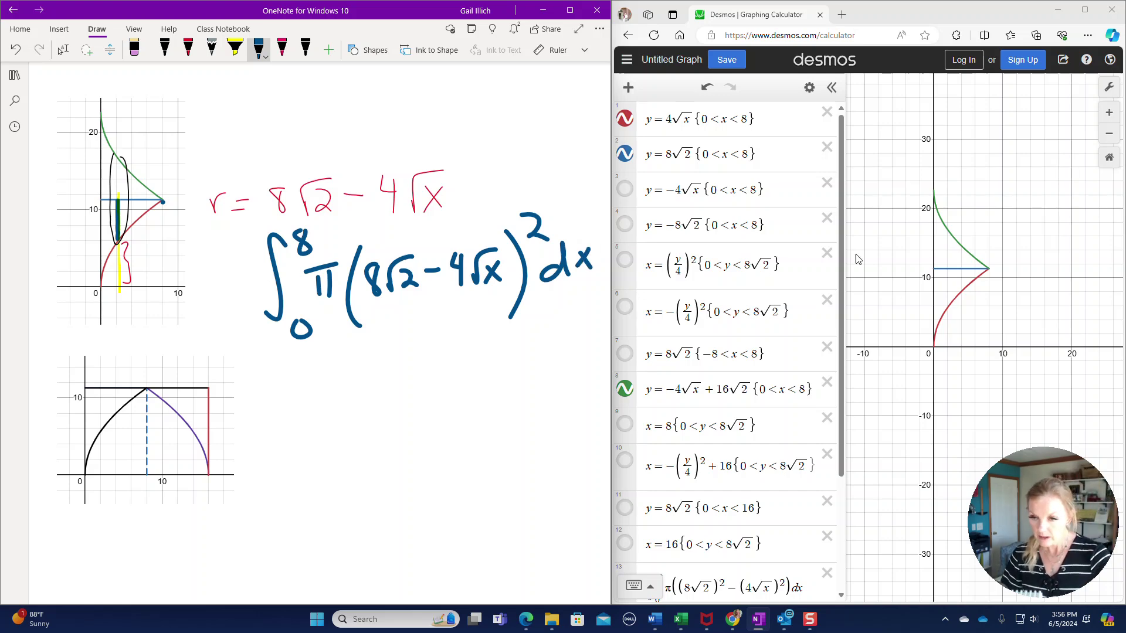
drag(842, 248, 831, 394)
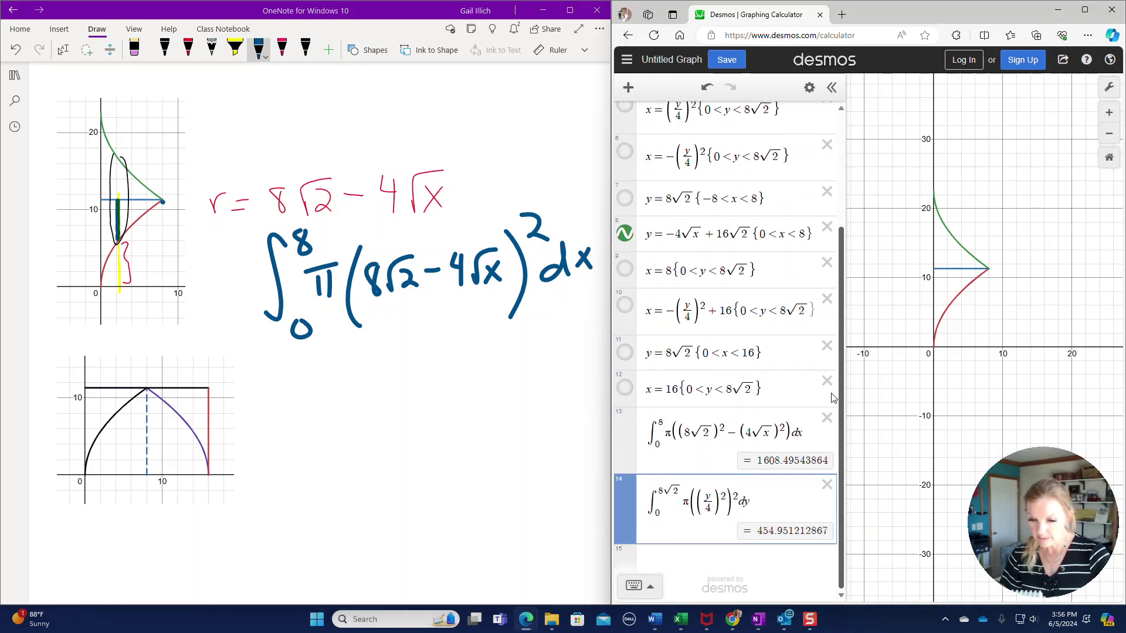
click(725, 430)
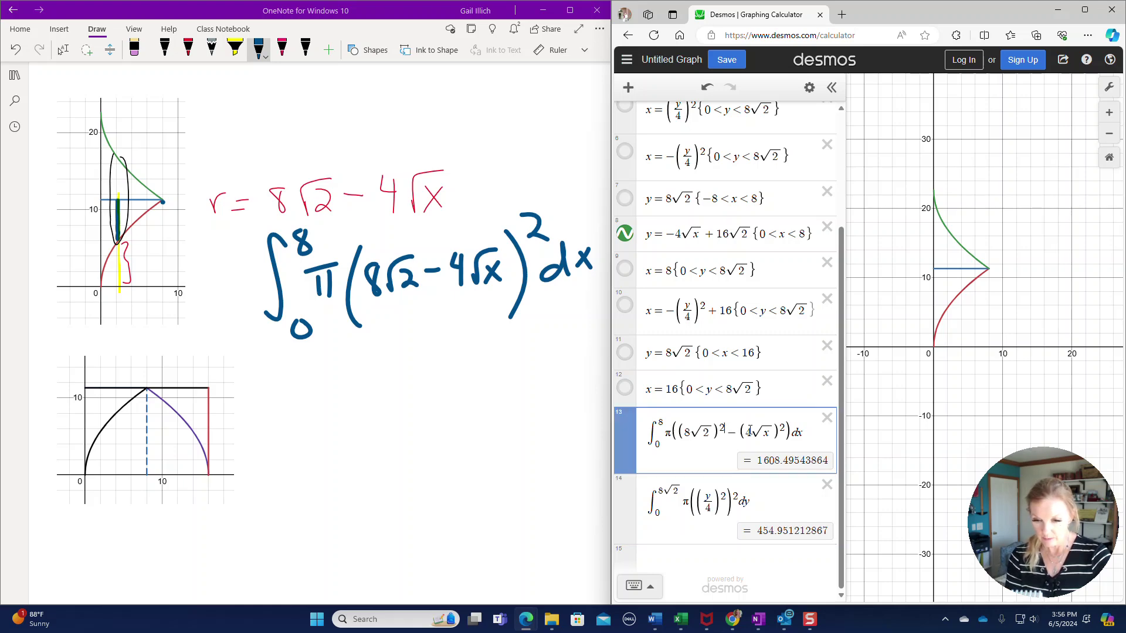
Remove the separate squares on 8√2 and 4√x in expression 13
key(BackSpace)
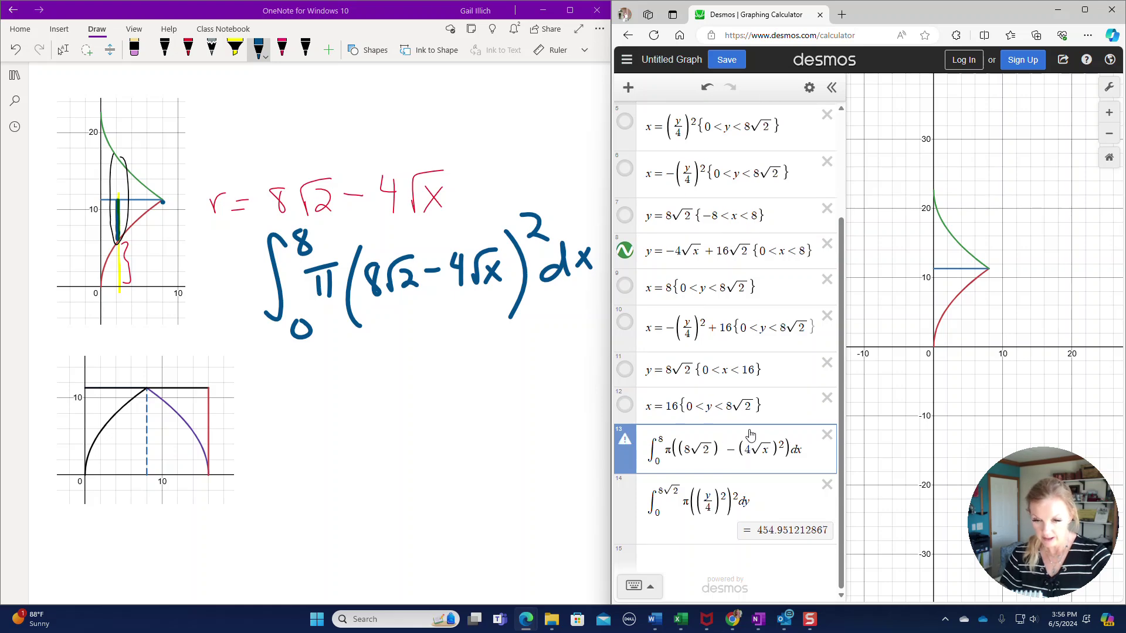
click(784, 446)
key(BackSpace)
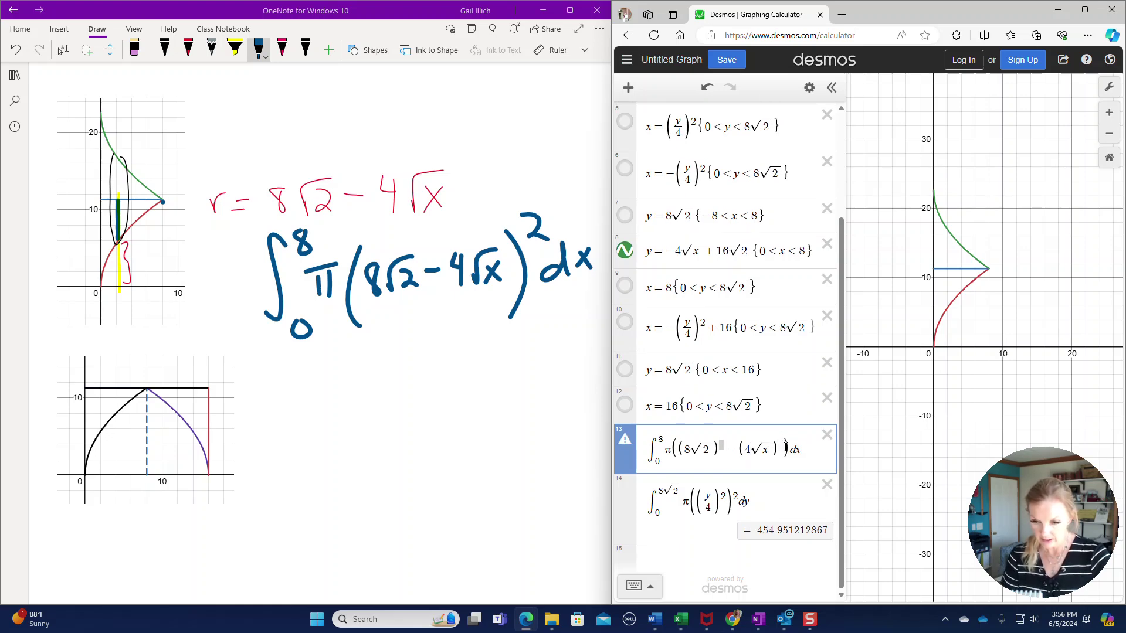
key(Right)
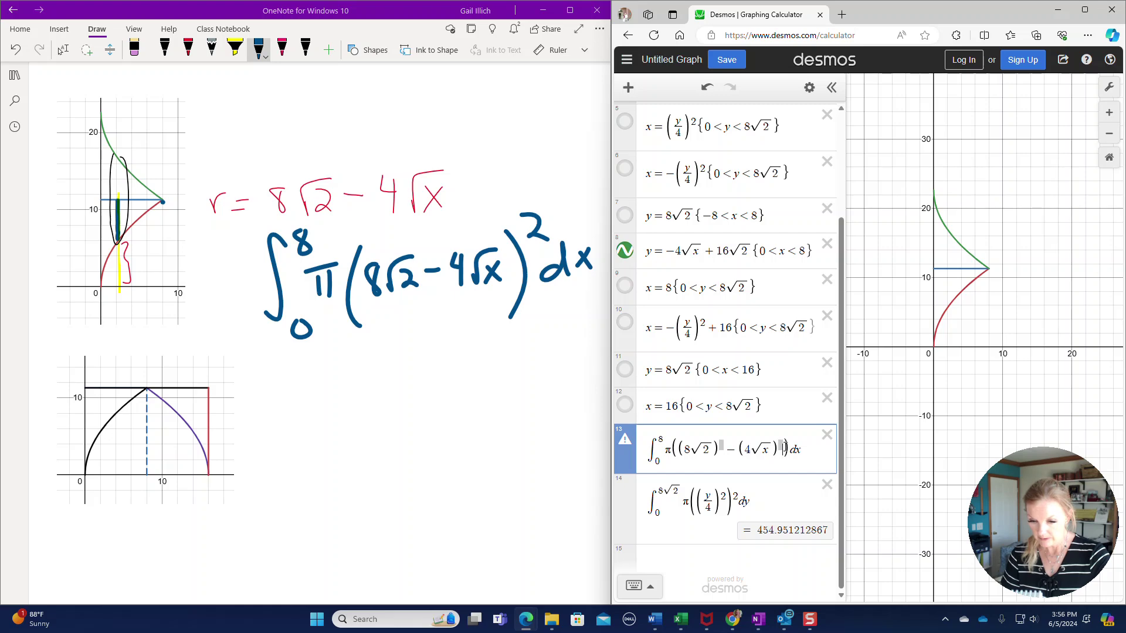
key(BackSpace)
key(Left)
key(Left)
key(Left)
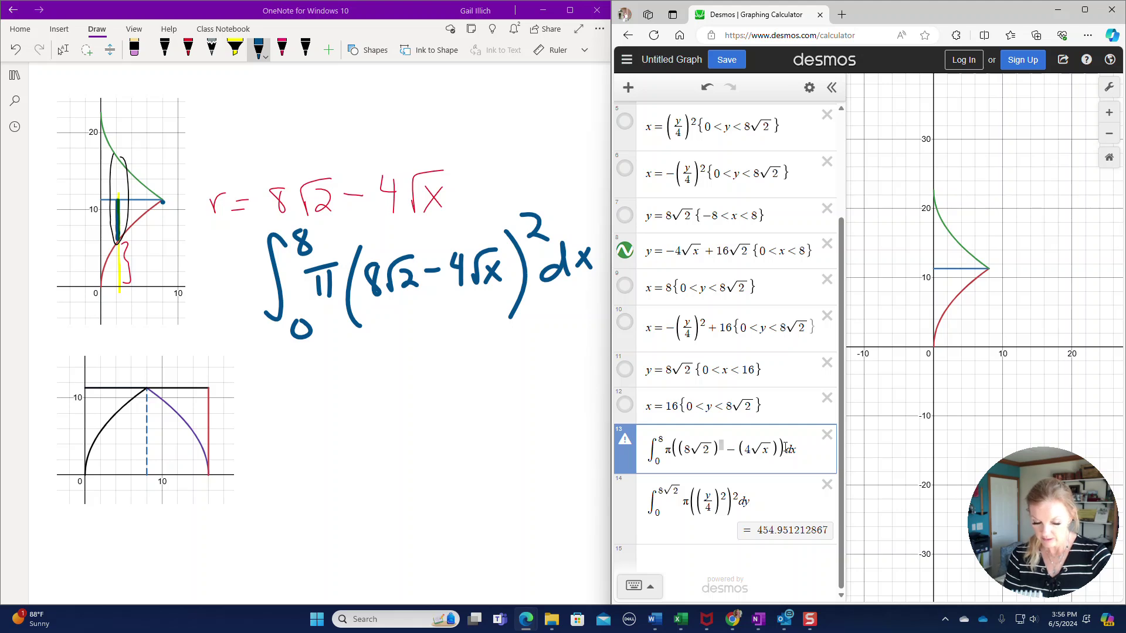
key(BackSpace)
key(Right)
key(Right)
key(Right)
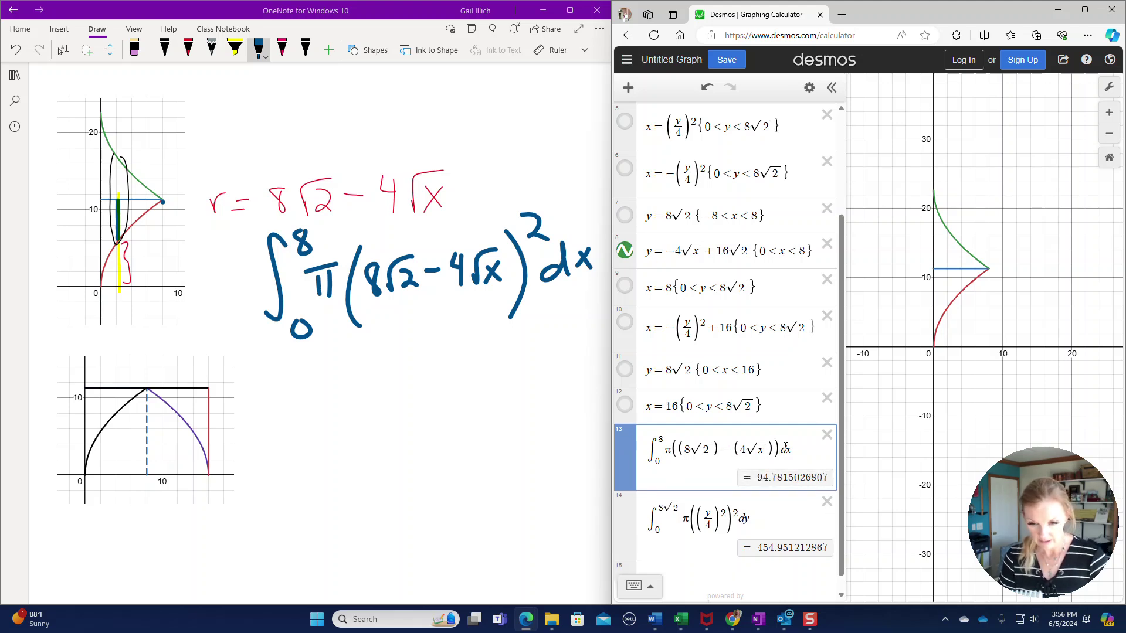
Square the whole difference with ^2, giving 536.165146213, and hide the green curve
click(786, 448)
text(^2)
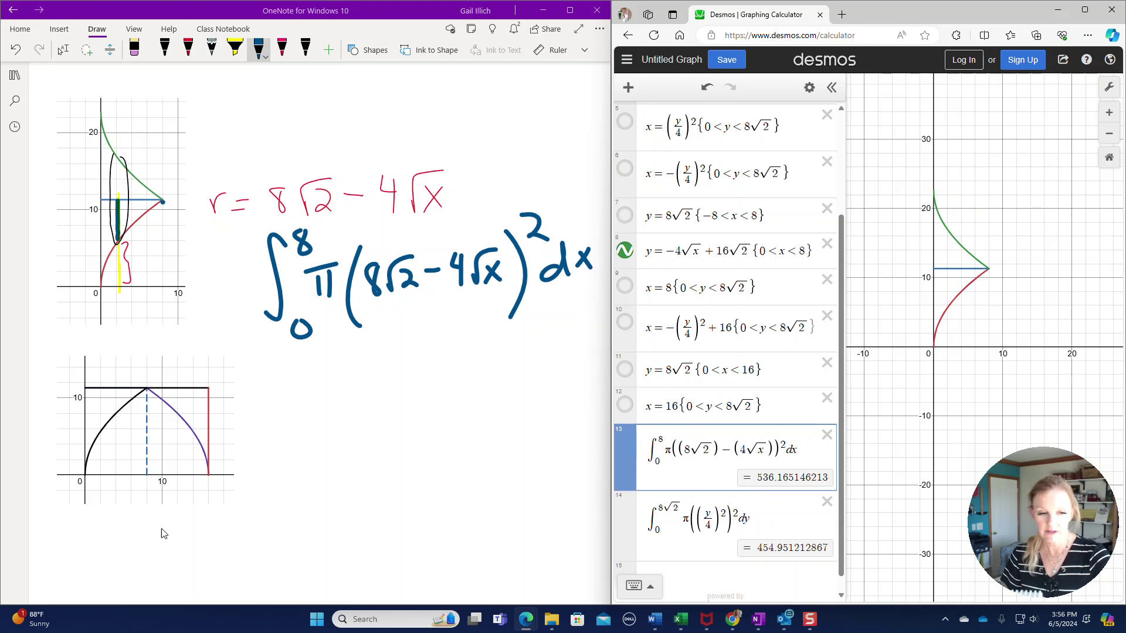
click(626, 251)
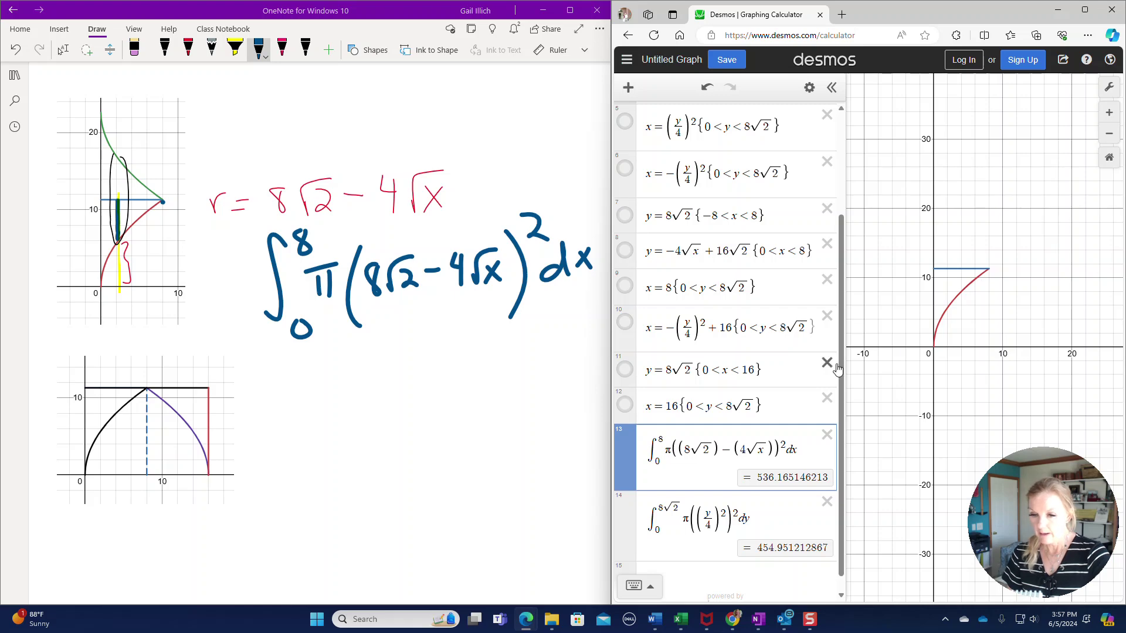
Show the dashed x=8 line, the y=8√2 line, the purple x=−(y/4)²+16 curve and the x=16 line
scroll(841, 364, down, 2)
scroll(837, 375, up, 1)
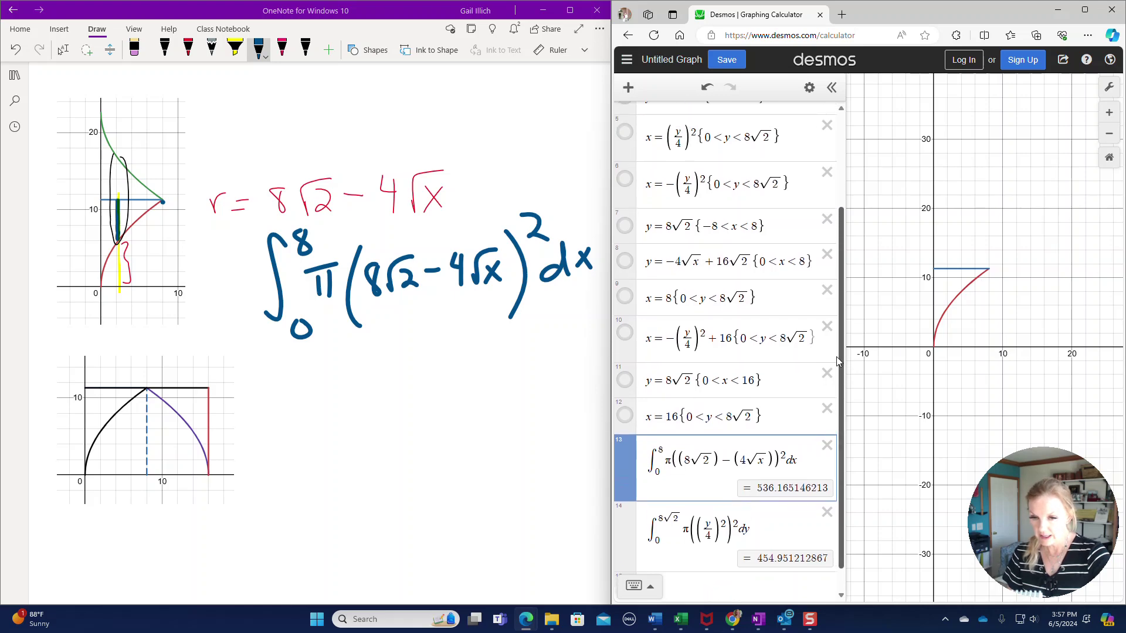
click(626, 297)
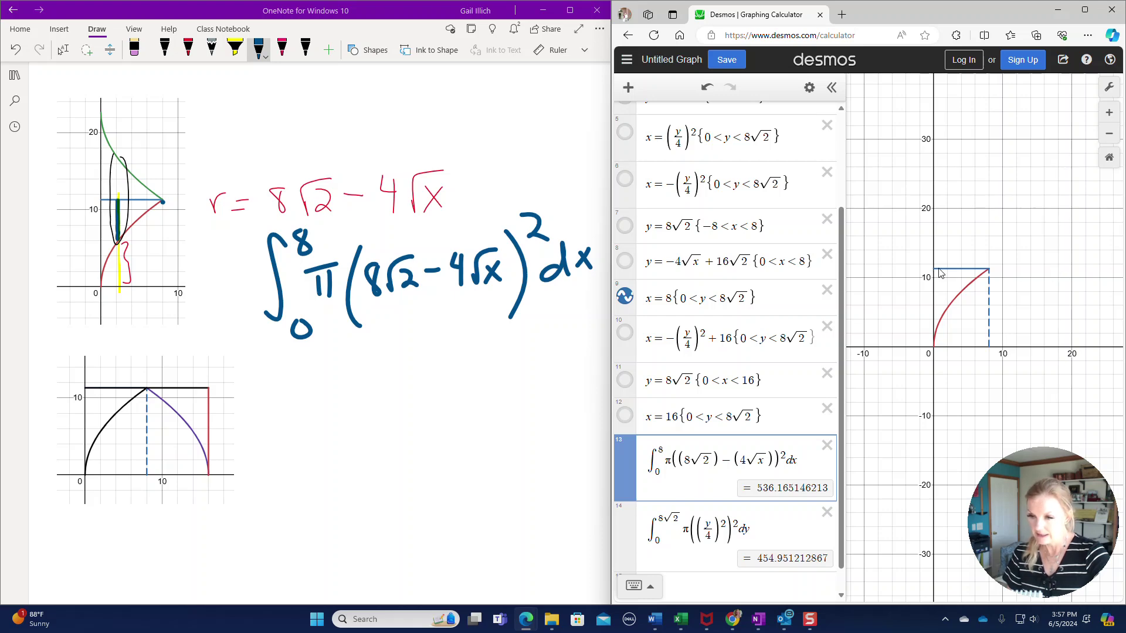
click(625, 380)
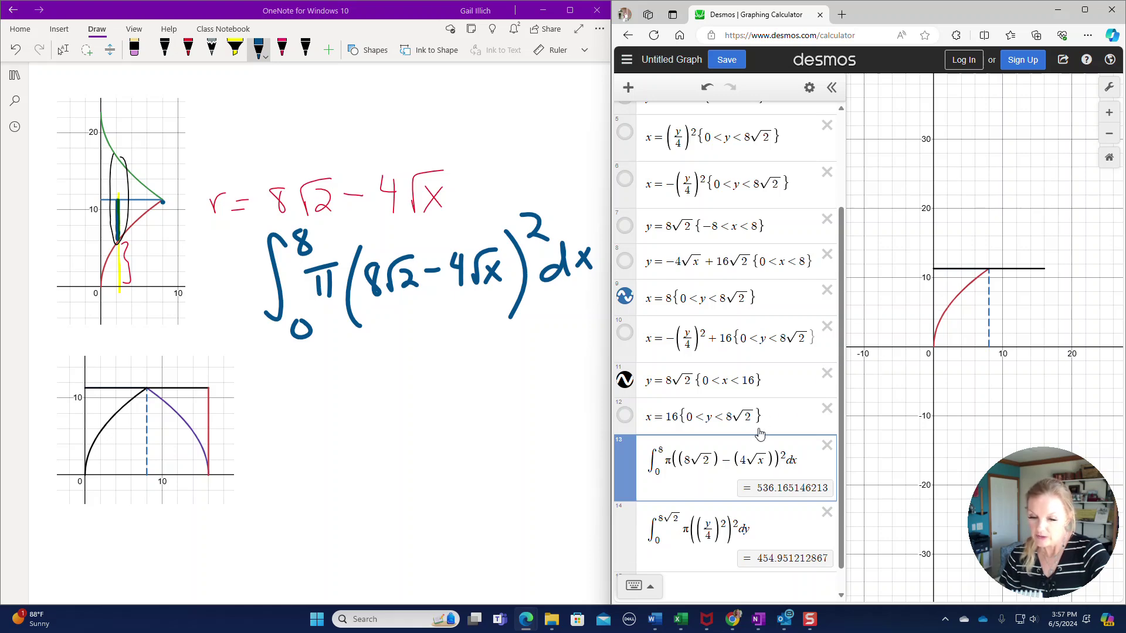
click(625, 333)
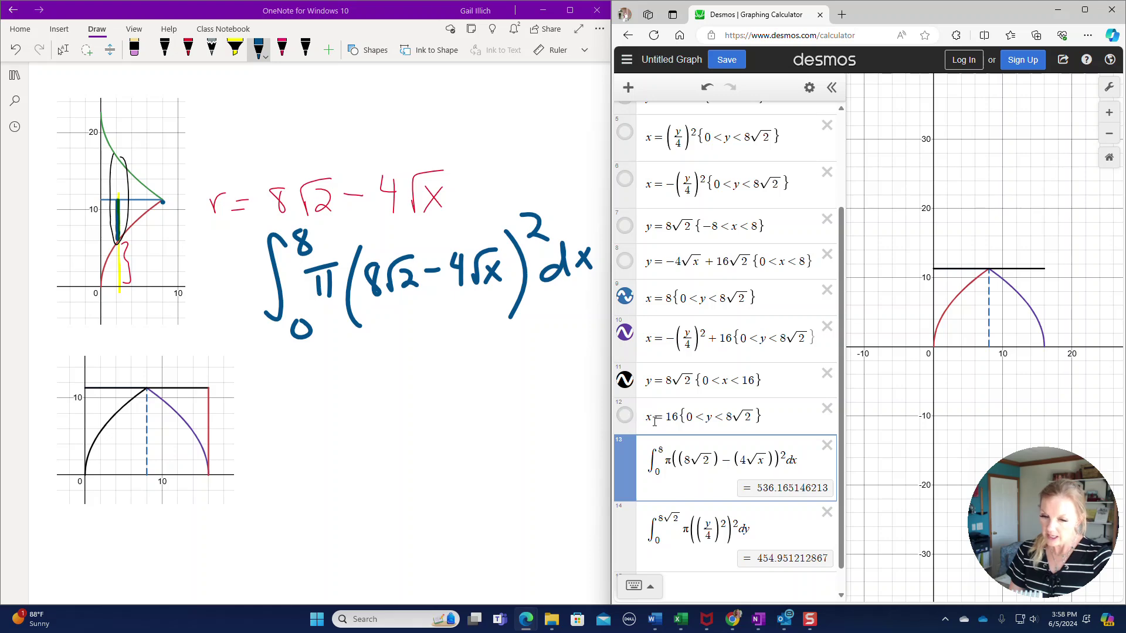
click(625, 415)
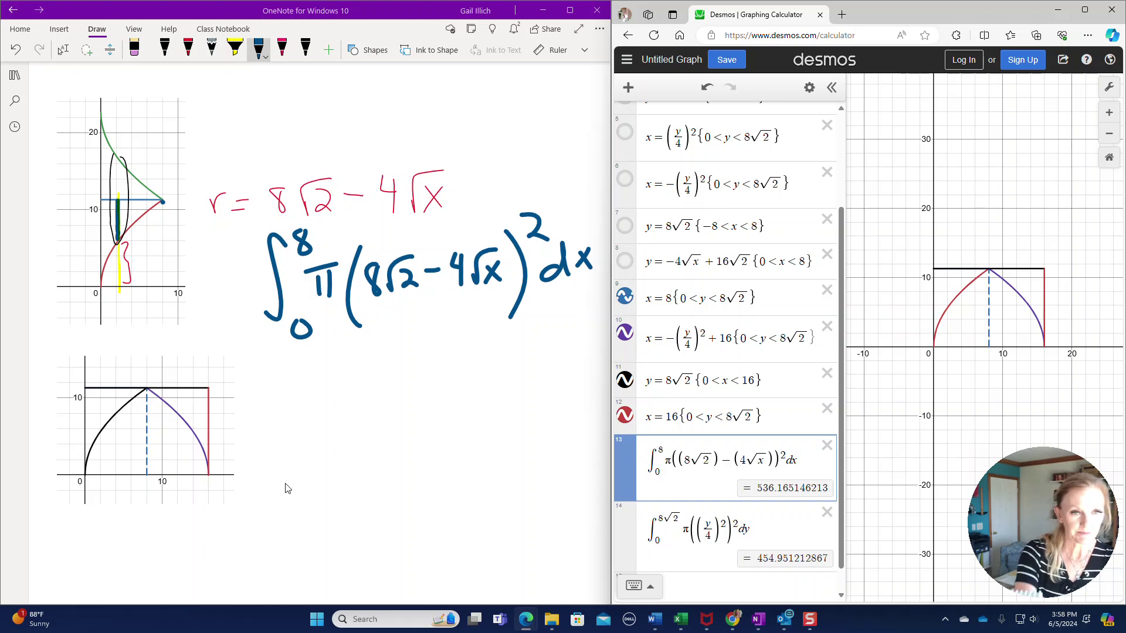
click(235, 50)
Shade the lower sketch yellow, loop a horizontal slice in pink, and draw its radius in blue
mouse_move(93, 404)
mouse_down()
mouse_move(103, 431)
mouse_move(106, 391)
mouse_move(126, 384)
mouse_move(191, 421)
mouse_move(184, 397)
mouse_move(204, 438)
mouse_up()
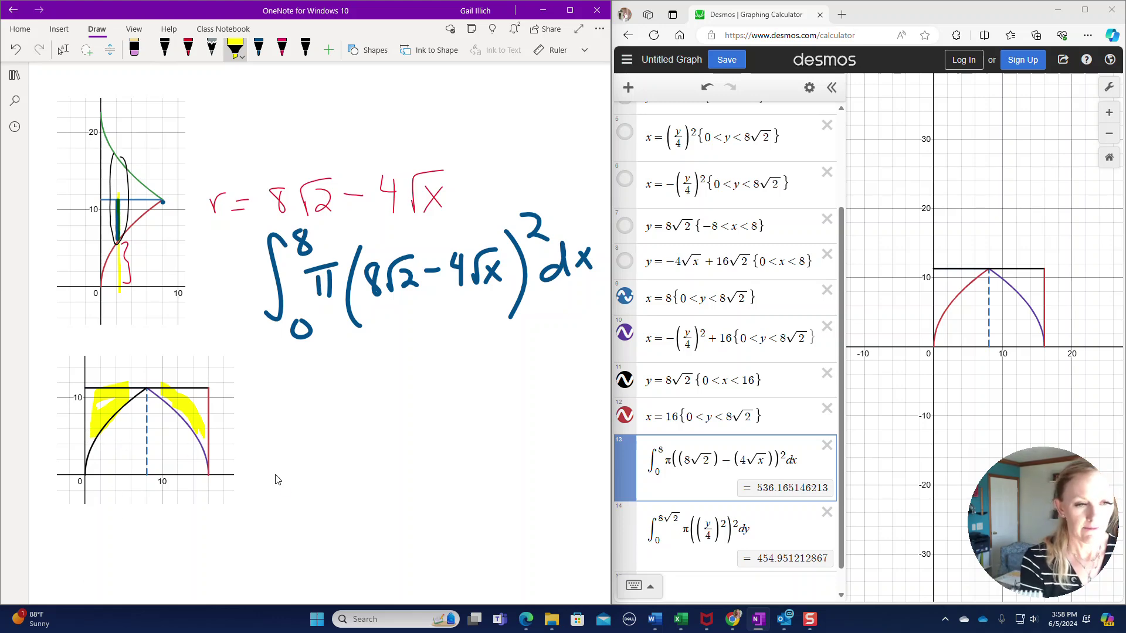
click(282, 50)
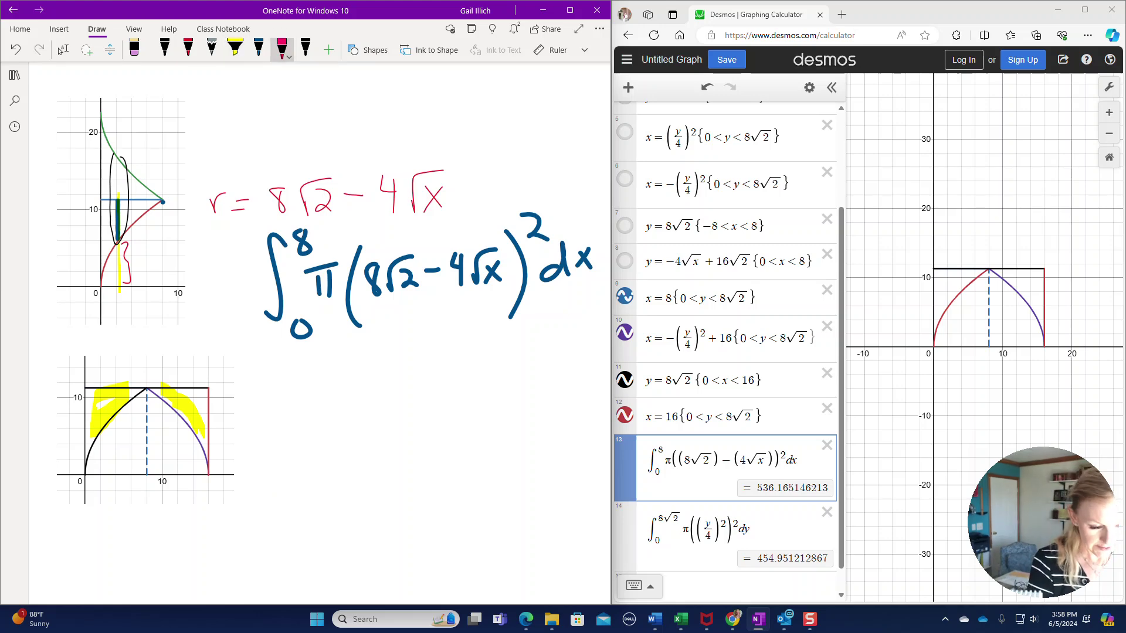
mouse_move(82, 446)
mouse_down()
mouse_move(205, 450)
mouse_move(202, 438)
mouse_move(124, 433)
mouse_move(85, 444)
mouse_move(197, 443)
mouse_move(106, 440)
mouse_up()
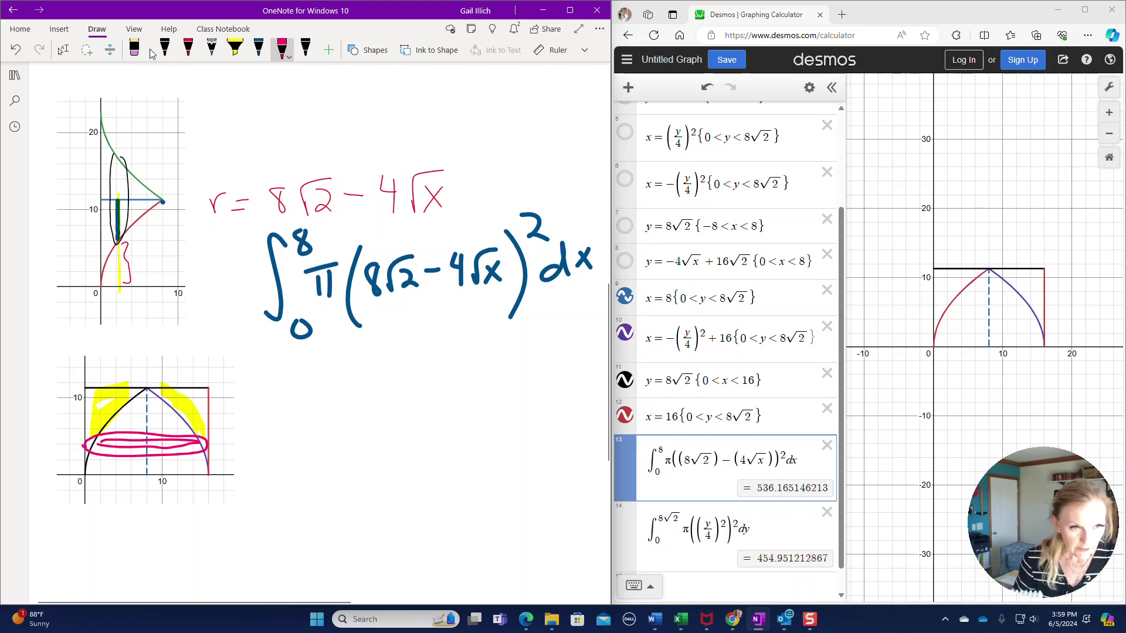
click(258, 49)
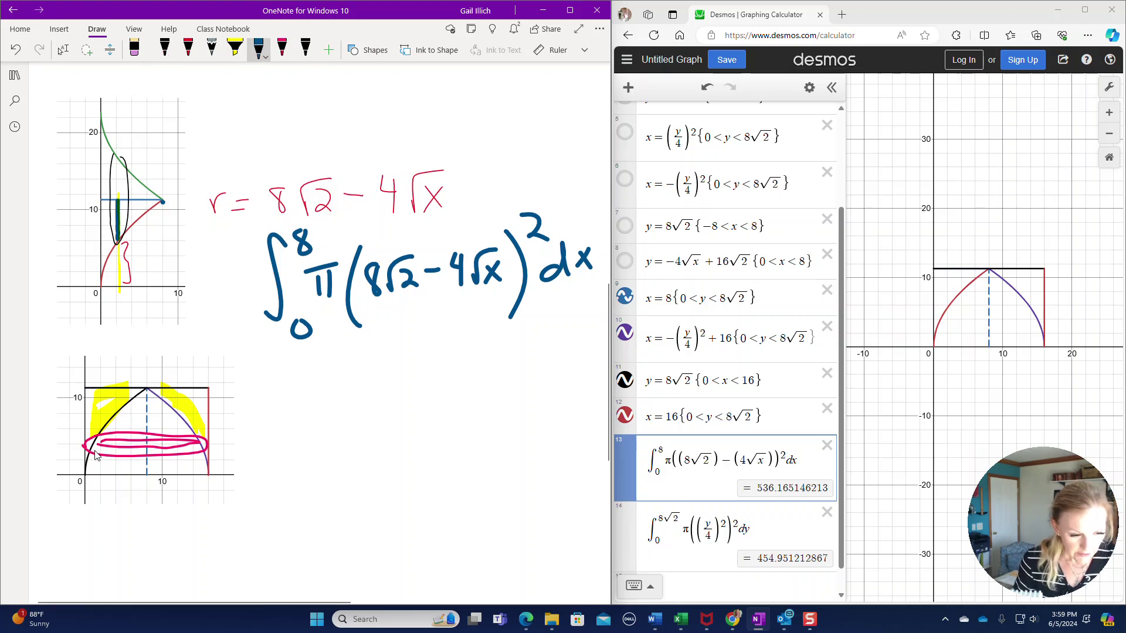
drag(100, 446, 147, 450)
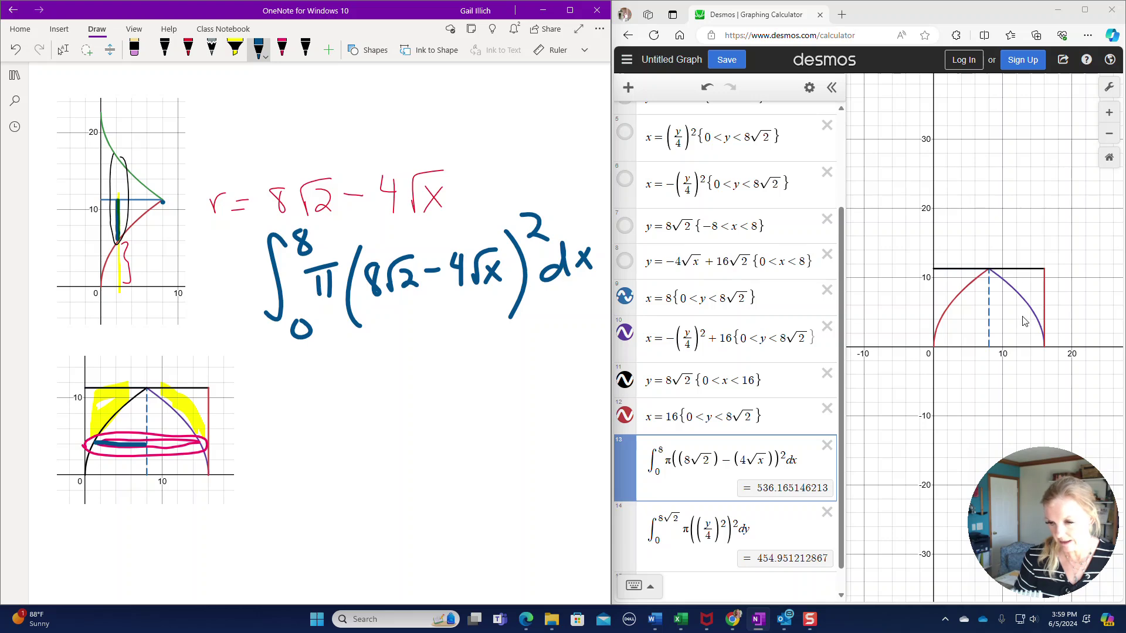
drag(840, 246, 838, 215)
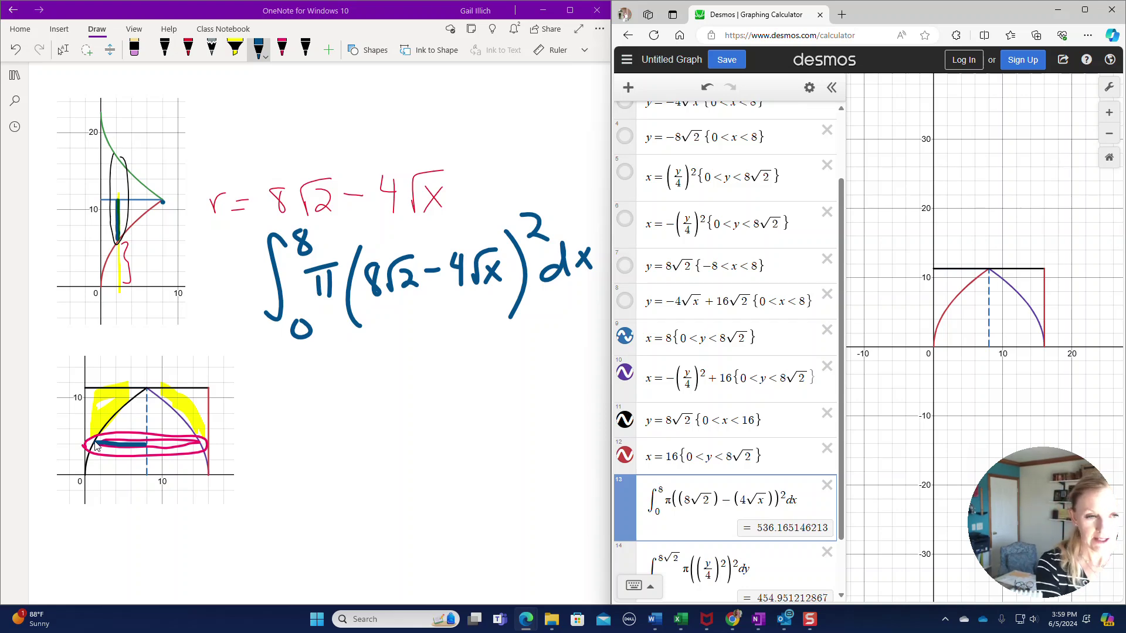
In black ink, write an integral sign from 0 to 8√2 followed by π and an opening parenthesis
click(165, 49)
mouse_move(304, 407)
mouse_down()
mouse_move(301, 486)
mouse_move(278, 502)
mouse_up()
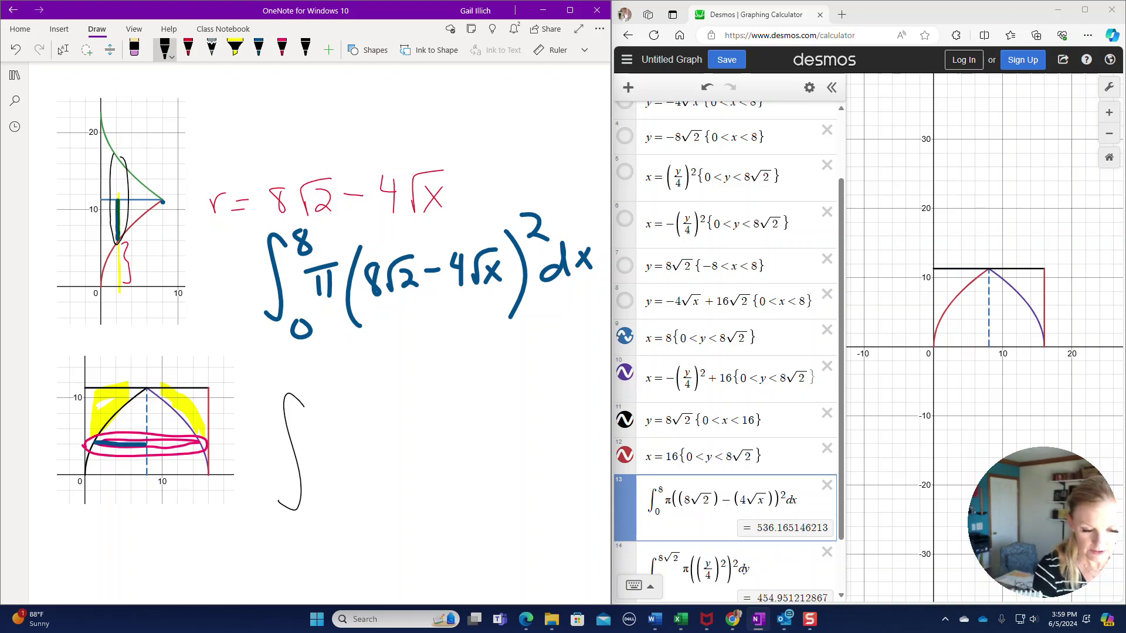
drag(320, 518, 319, 521)
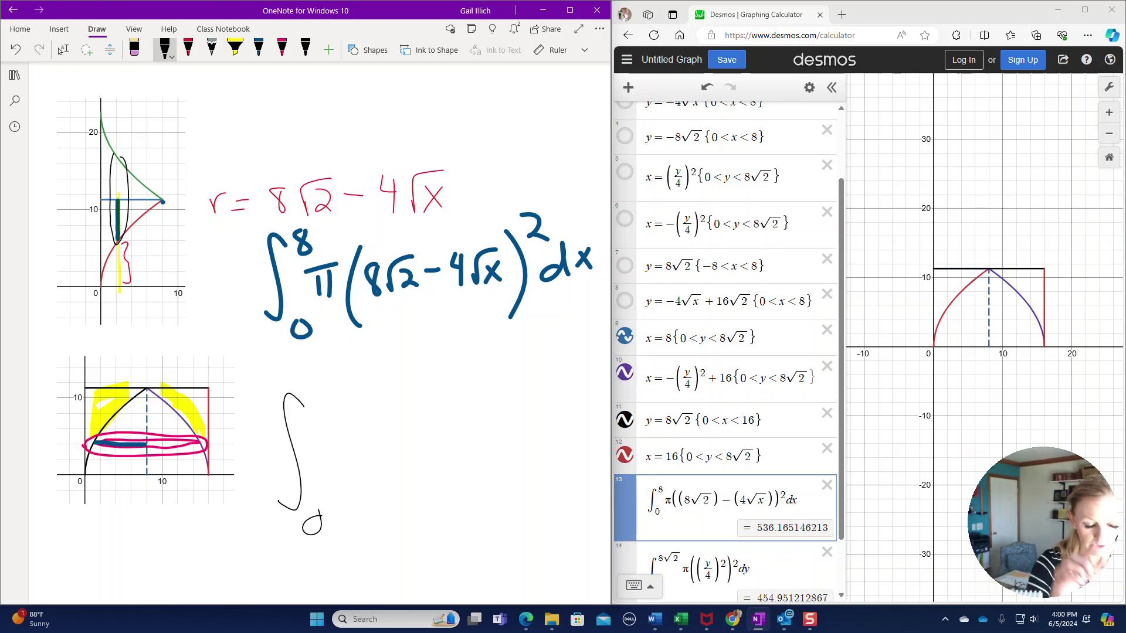
mouse_move(322, 387)
mouse_down()
mouse_move(319, 403)
mouse_move(344, 366)
mouse_move(358, 396)
mouse_up()
mouse_move(334, 449)
mouse_down()
mouse_move(335, 472)
mouse_move(346, 472)
mouse_move(361, 437)
mouse_up()
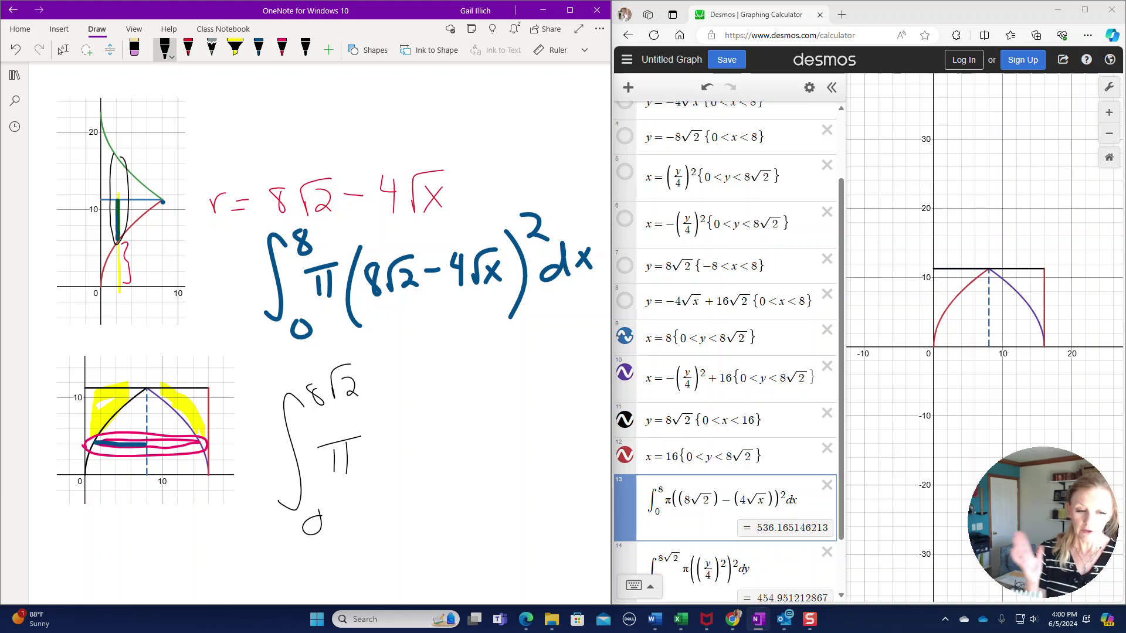
mouse_move(395, 401)
mouse_down()
mouse_move(360, 506)
mouse_move(370, 518)
mouse_up()
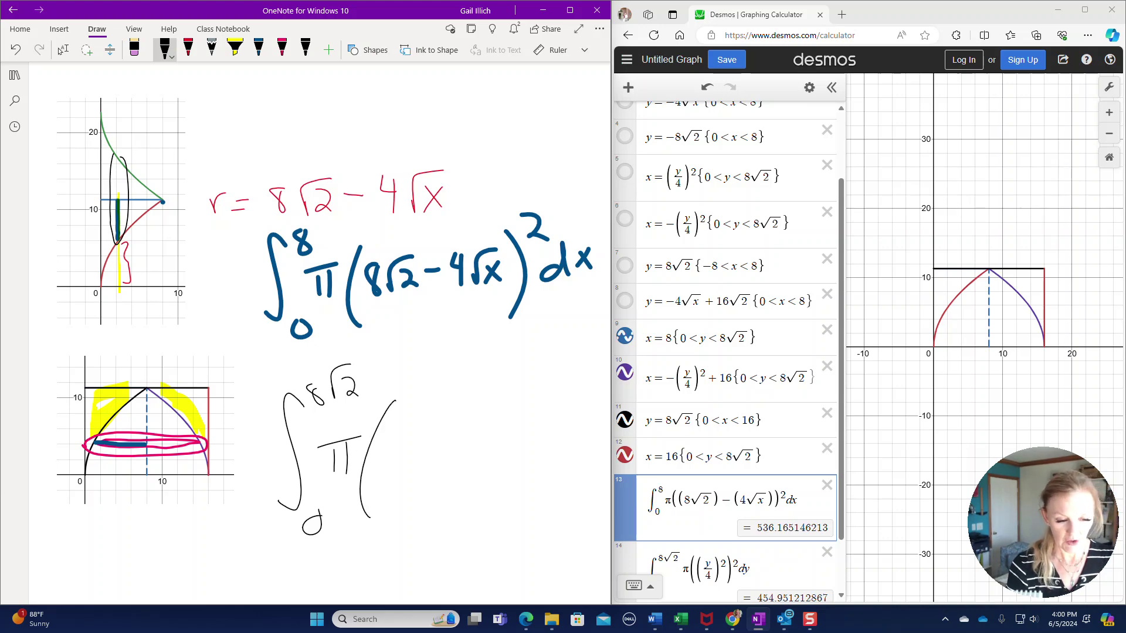
Finish the integrand as 8² − (8 − (y/4)²)² dy
mouse_move(404, 441)
mouse_down()
mouse_move(394, 466)
mouse_move(422, 438)
mouse_move(462, 488)
mouse_up()
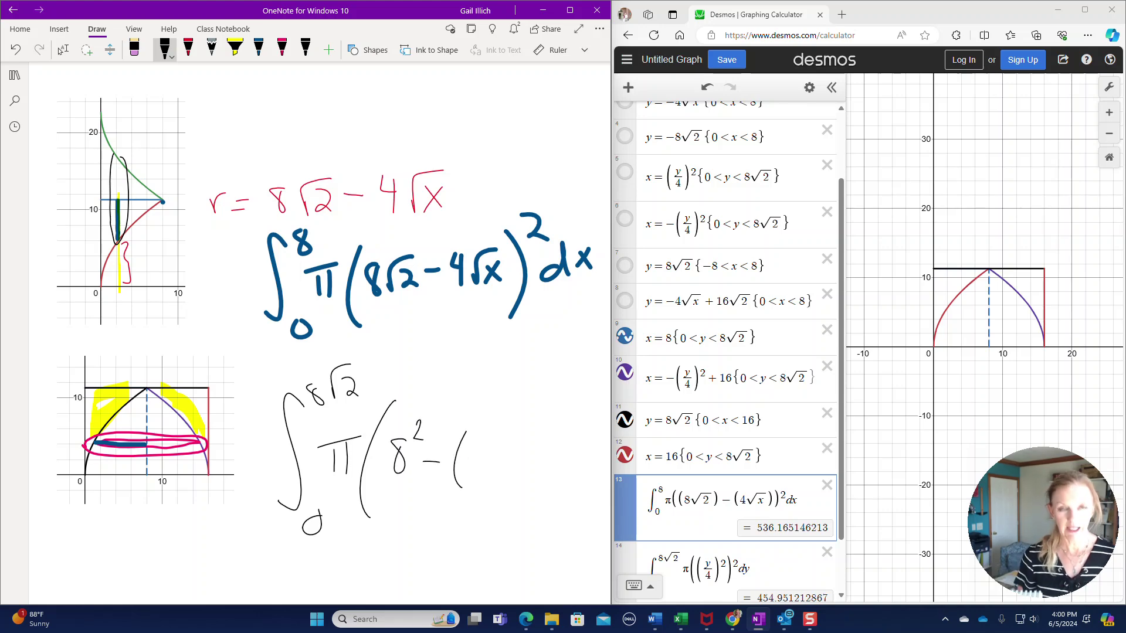
mouse_move(482, 437)
mouse_down()
mouse_move(475, 472)
mouse_move(482, 440)
mouse_move(505, 449)
mouse_up()
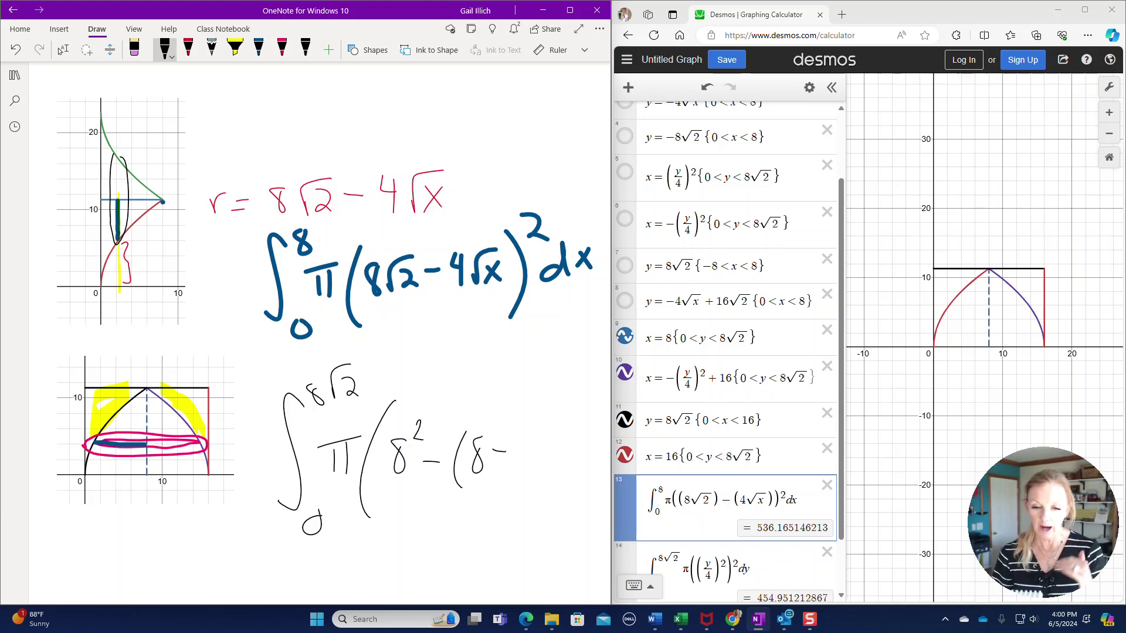
mouse_move(532, 433)
mouse_down()
mouse_move(527, 483)
mouse_move(515, 434)
mouse_move(538, 488)
mouse_up()
drag(559, 418, 554, 484)
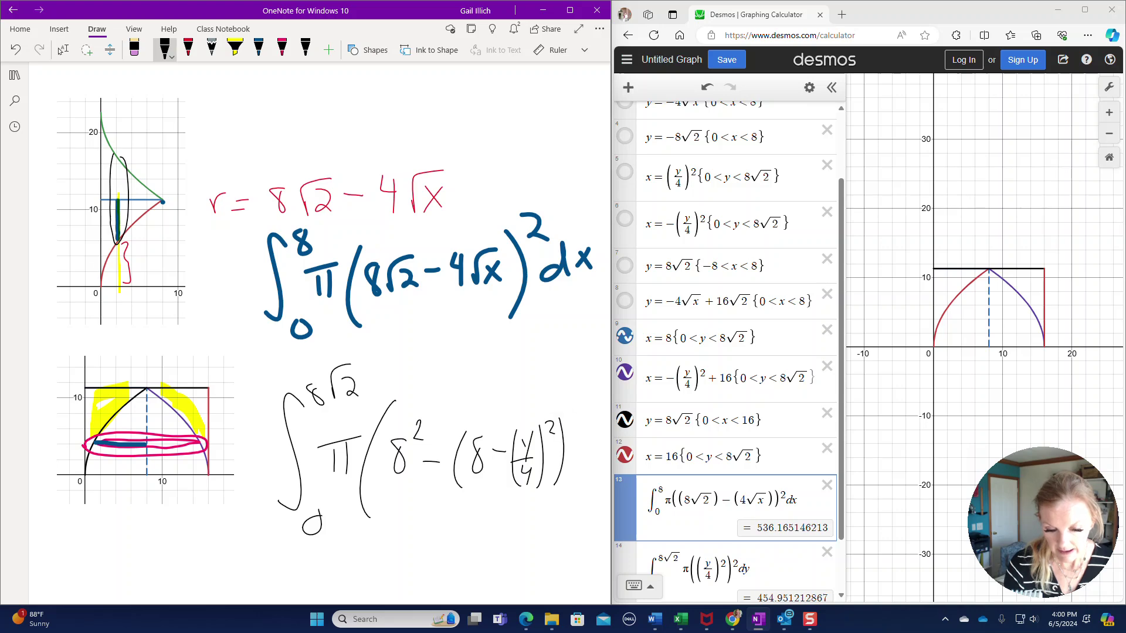
drag(568, 421, 575, 431)
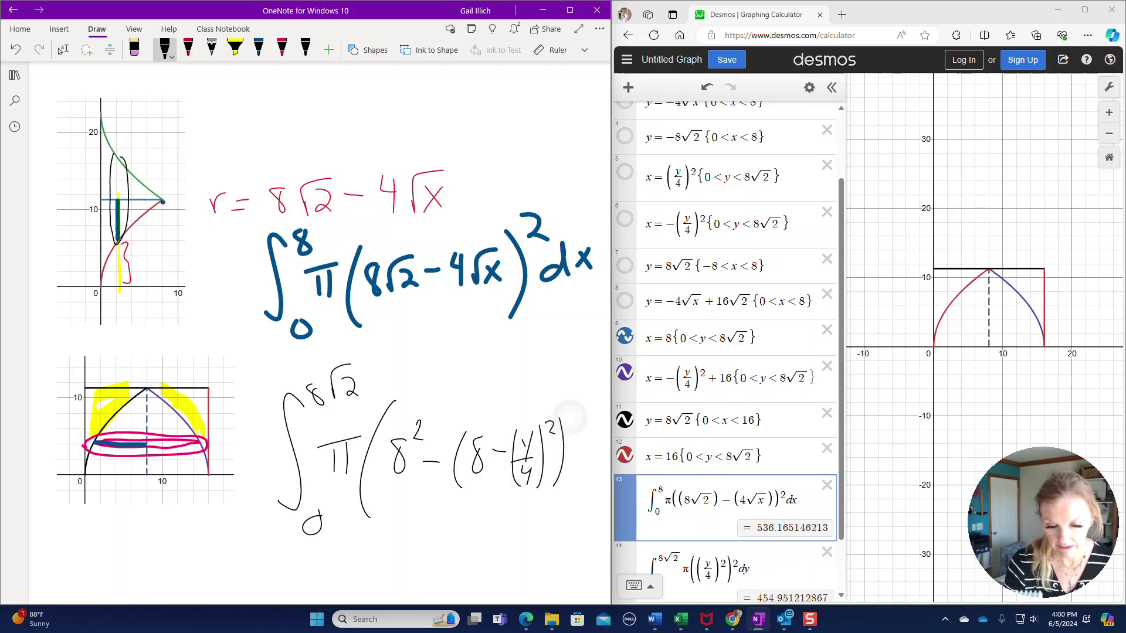
mouse_move(578, 393)
mouse_down()
mouse_move(586, 441)
mouse_move(573, 502)
mouse_up()
mouse_move(597, 456)
mouse_down()
mouse_move(593, 470)
mouse_move(602, 466)
mouse_up()
drag(607, 454, 604, 489)
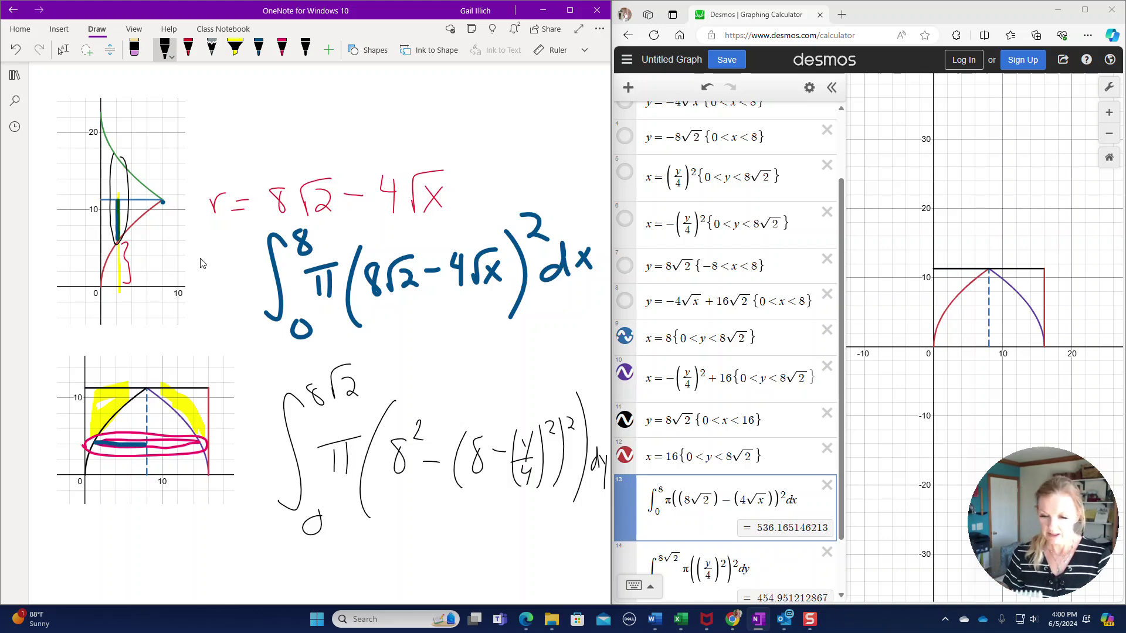
click(839, 279)
scroll(840, 279, down, 2)
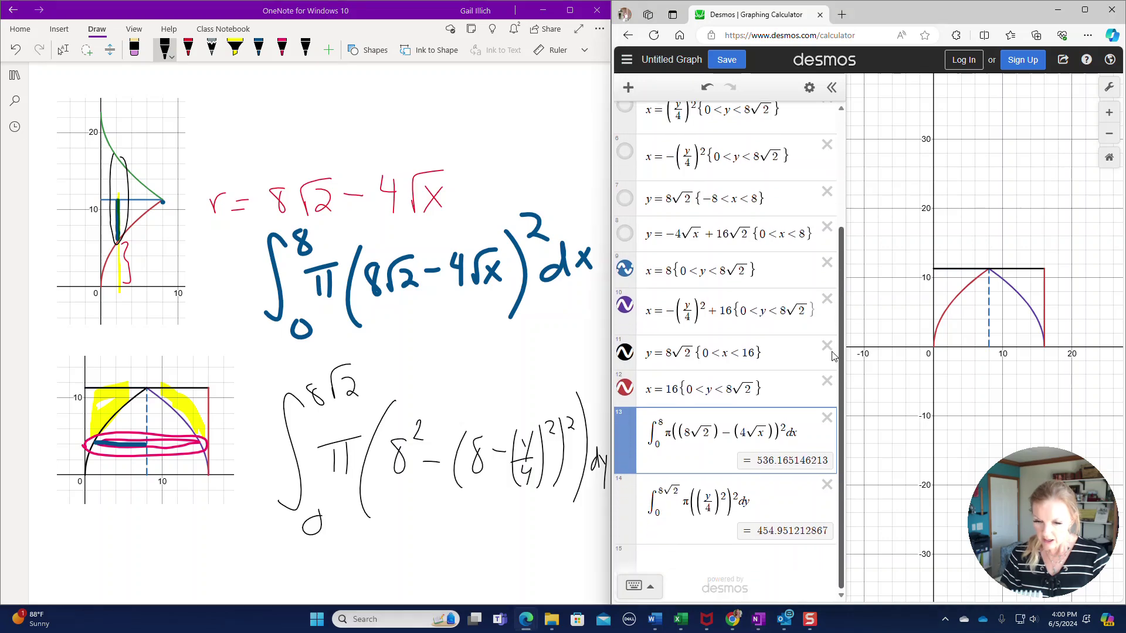
Edit expression 14 toward 8^2−(8−(y/4)^2)^2, then delete the whole dy integral
click(695, 498)
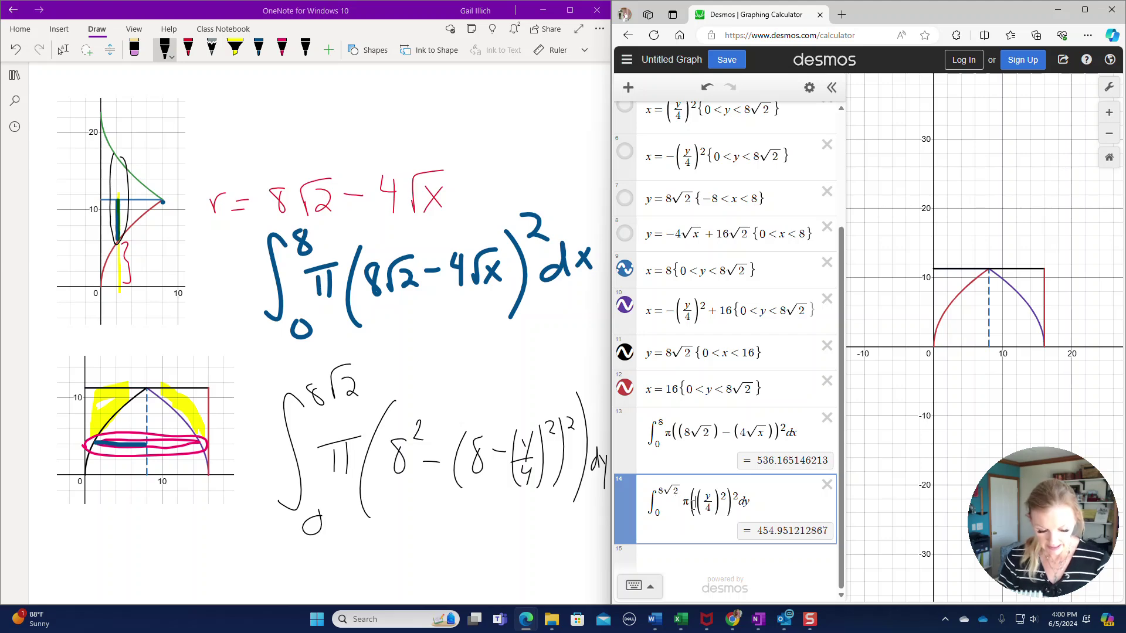
text(8^2)
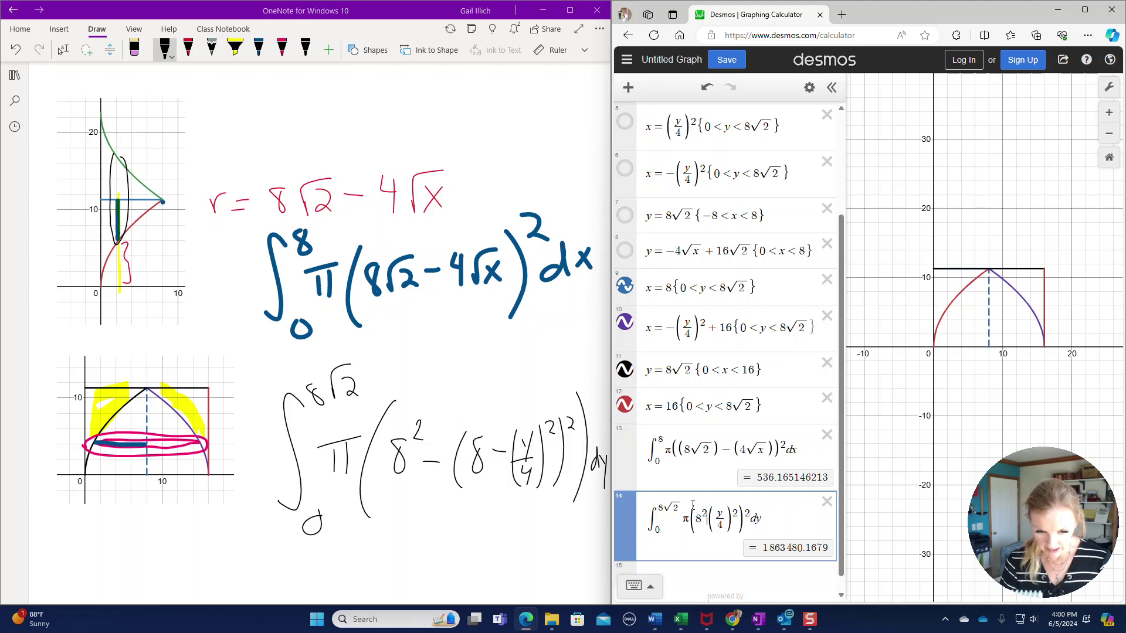
text(-)
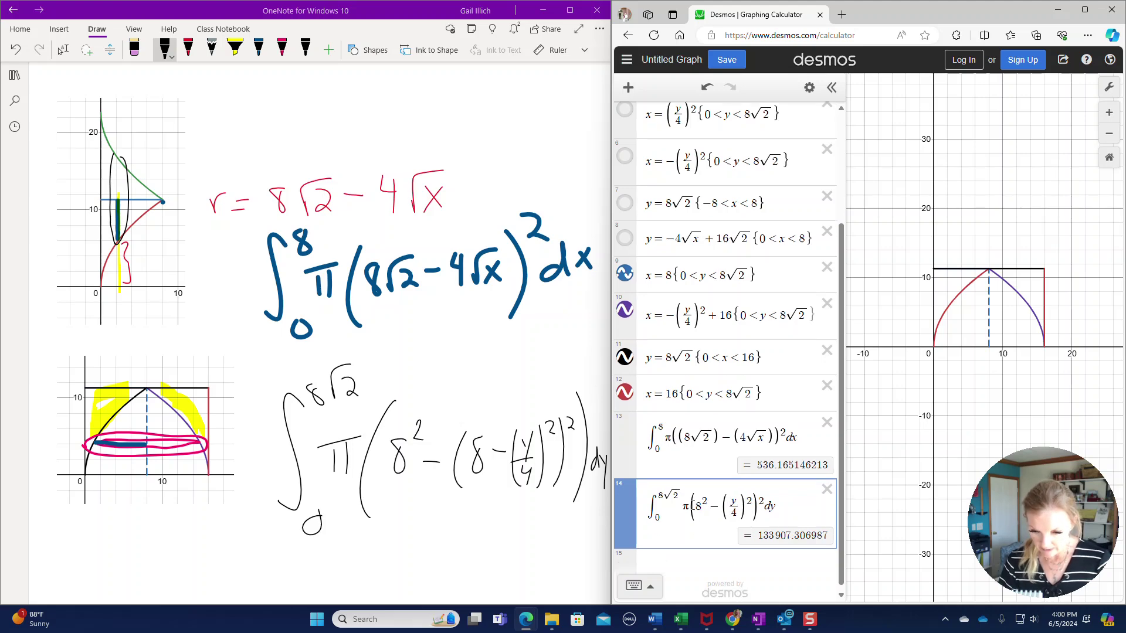
text(8 )
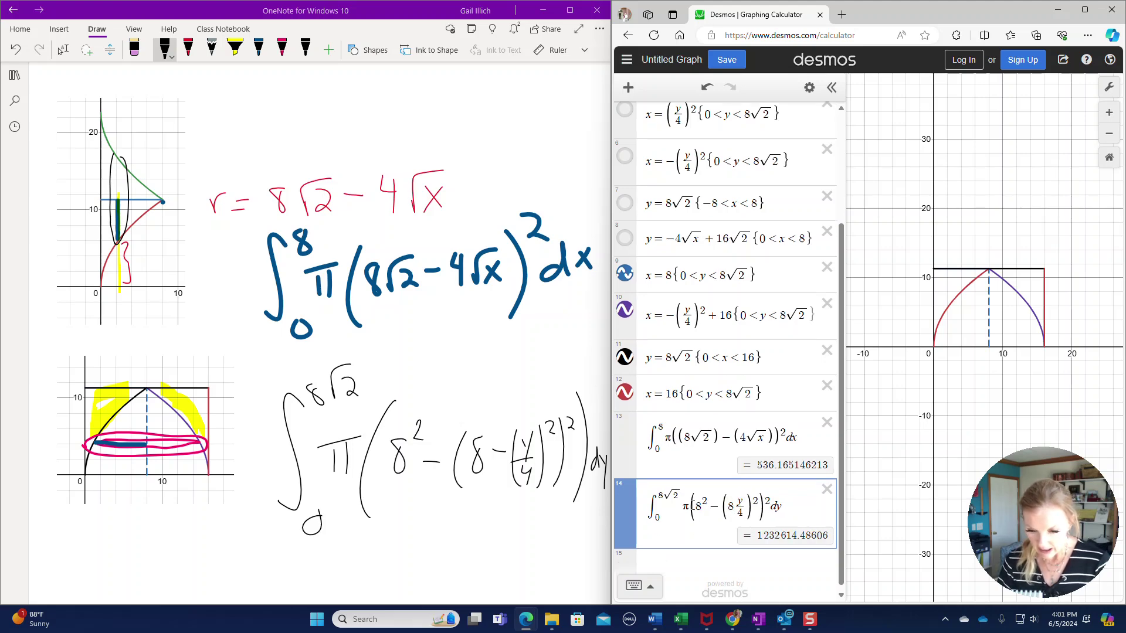
text(-)
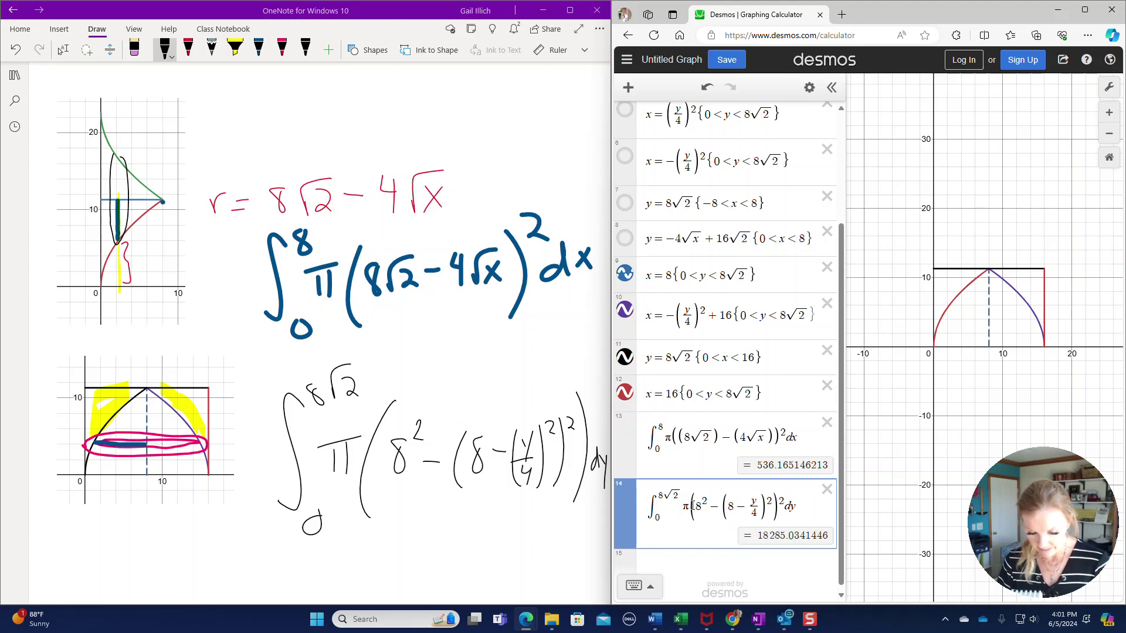
text(()
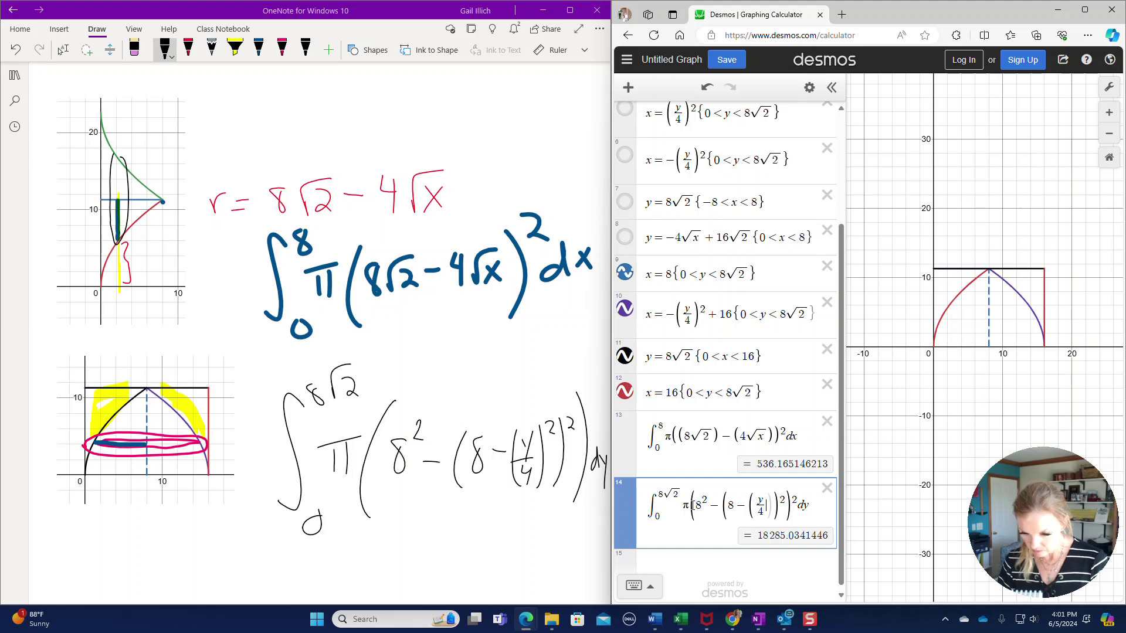
text())
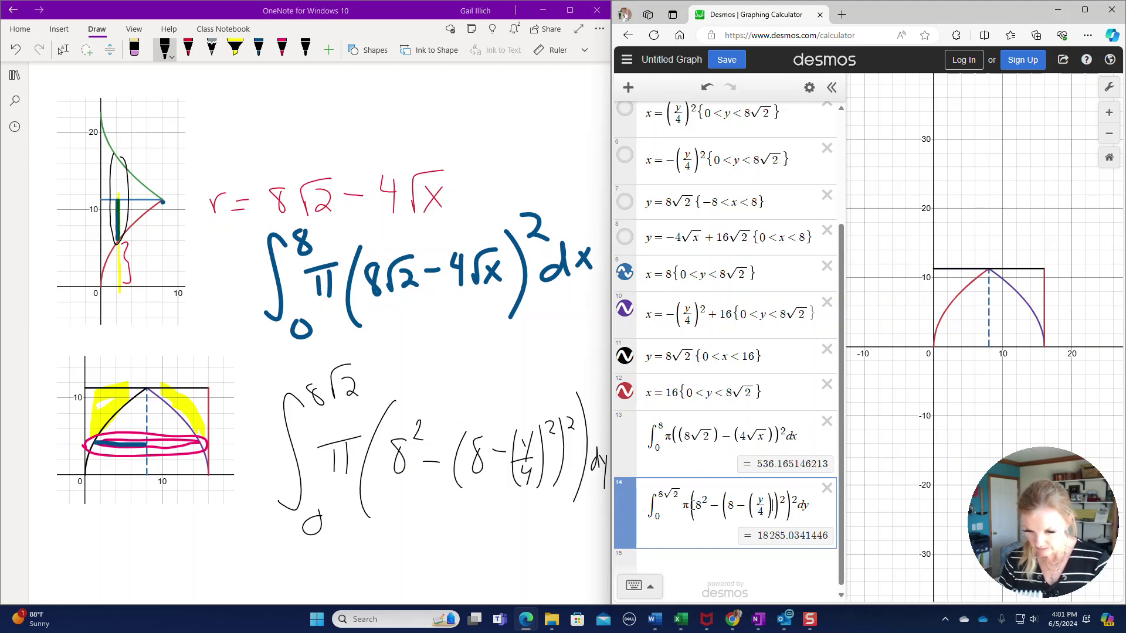
text(^2)
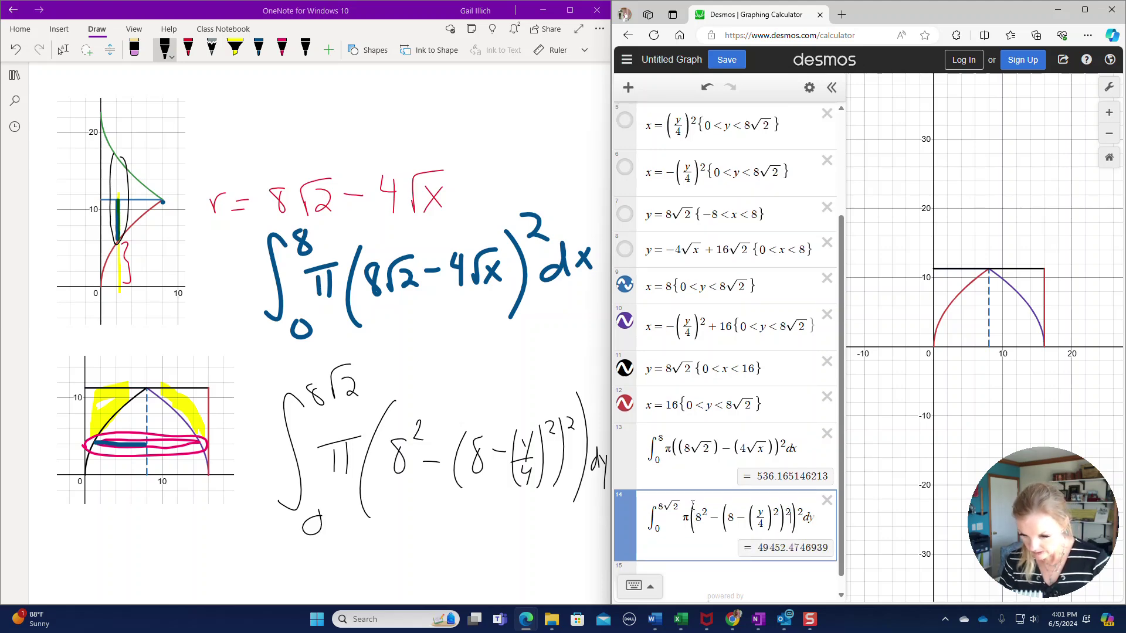
key(Delete)
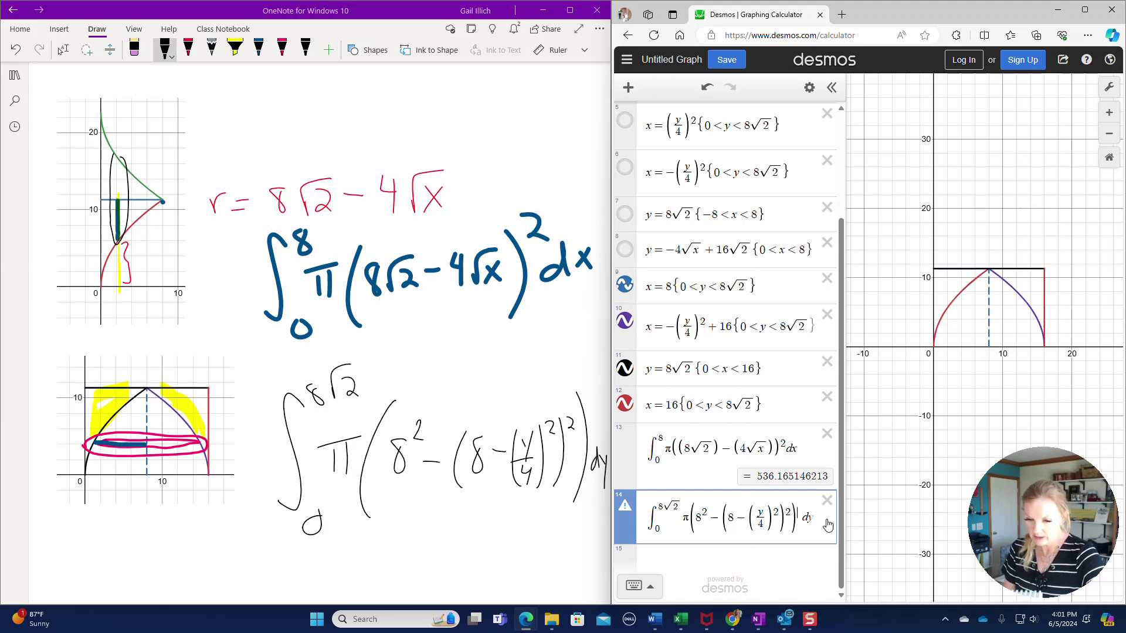
key(ctrl+a)
key(BackSpace)
key(BackSpace)
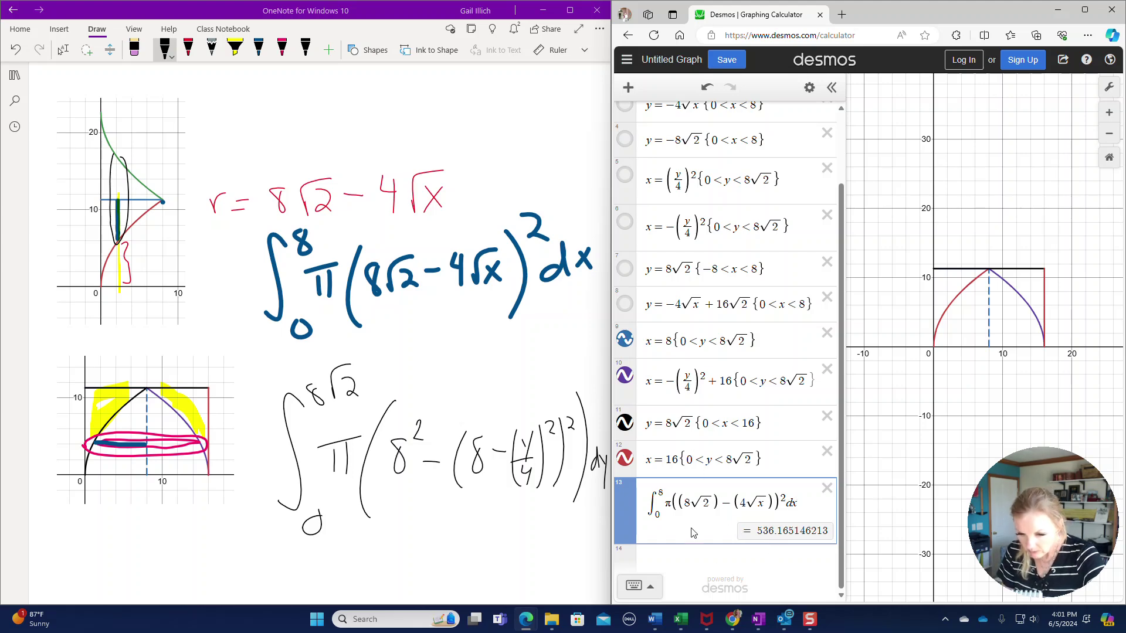
Undo to restore the dy integral as expression 14 and remove the empty placeholder before dy
scroll(687, 515, up, 1)
scroll(688, 515, down, 1)
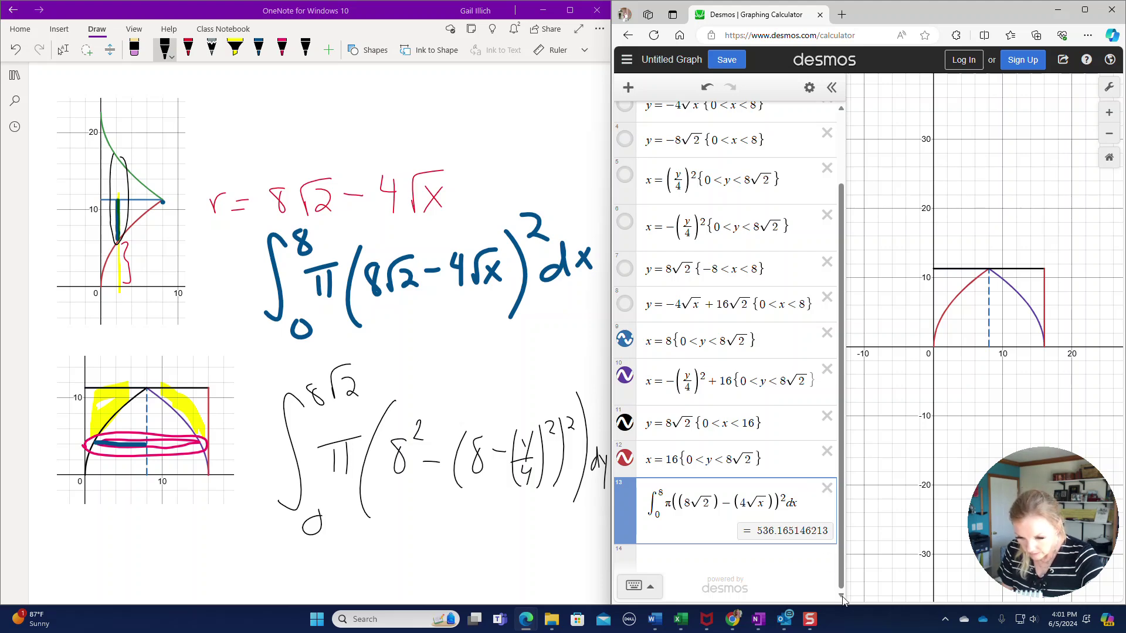
click(706, 87)
scroll(841, 538, down, 1)
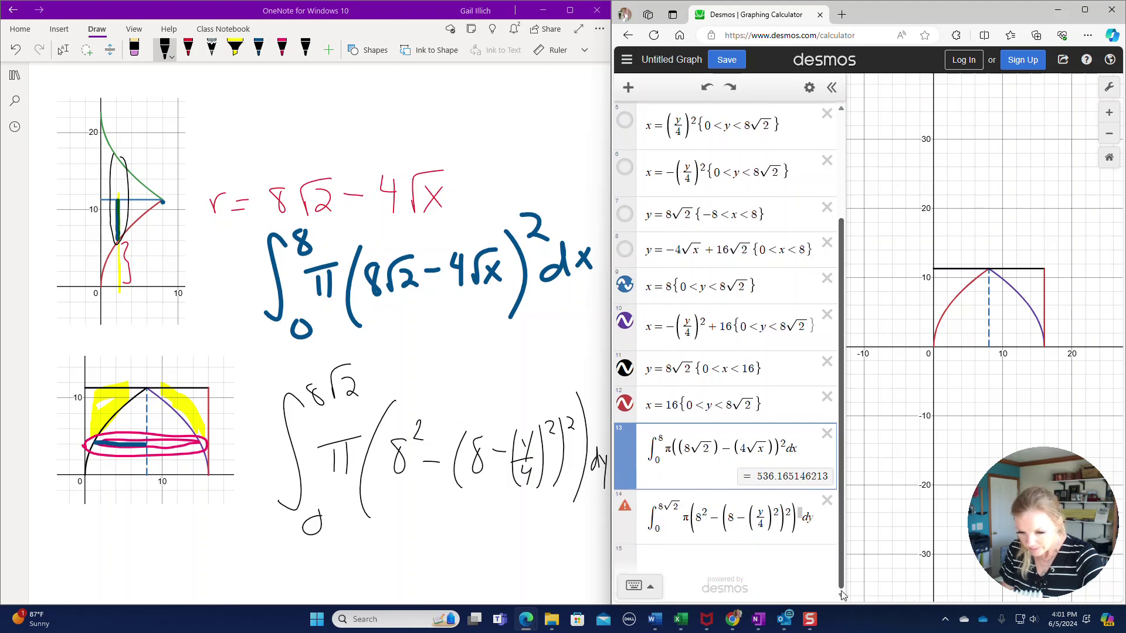
click(830, 521)
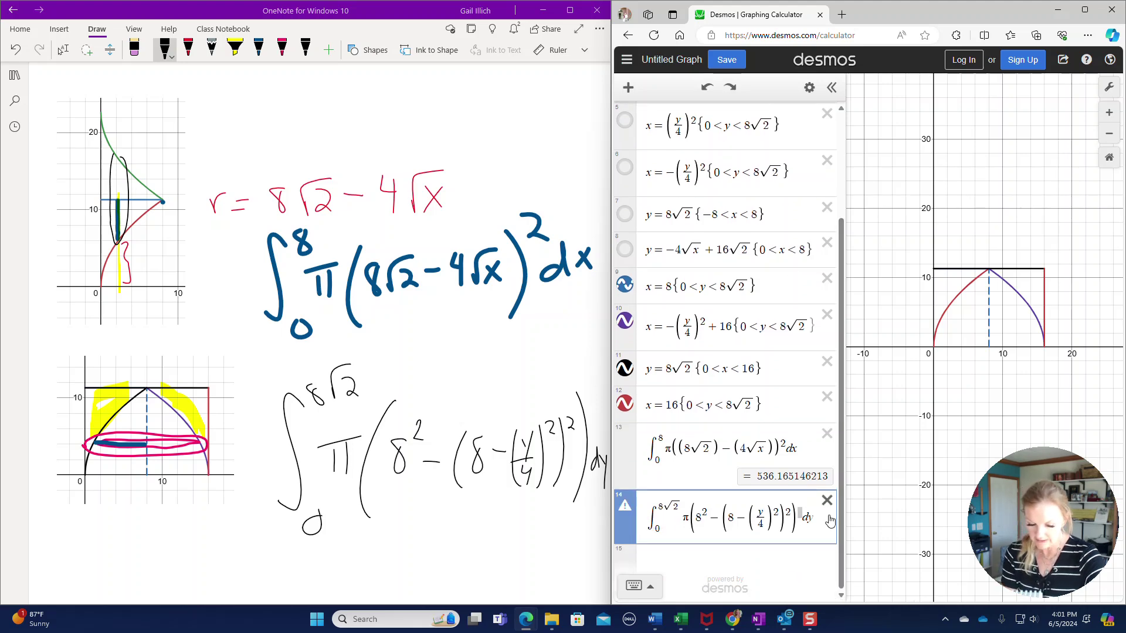
key(BackSpace)
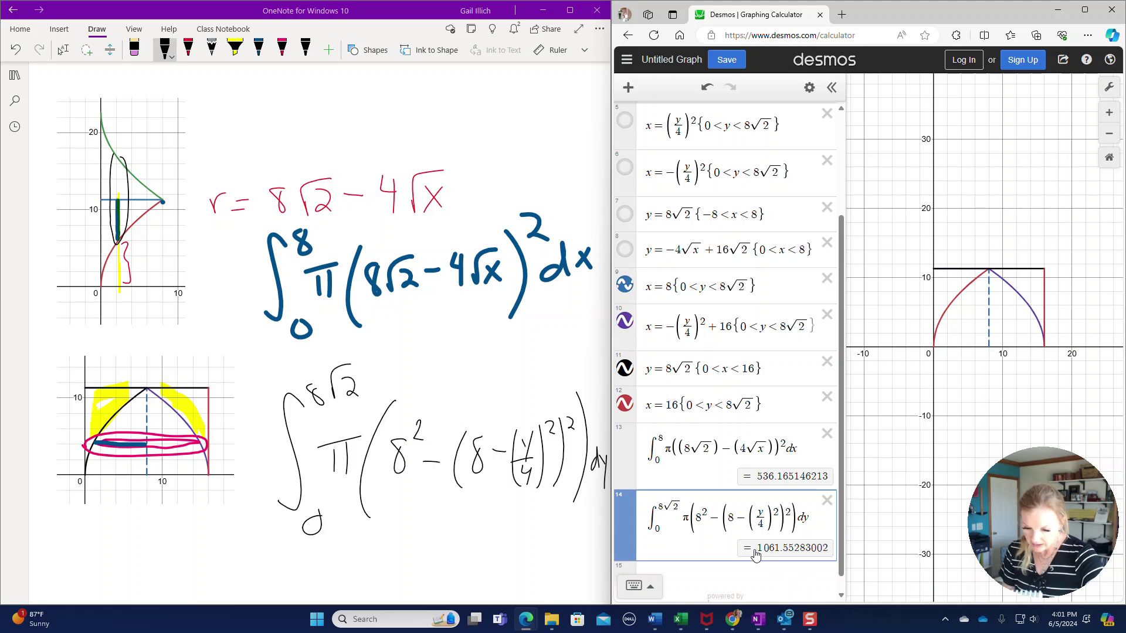